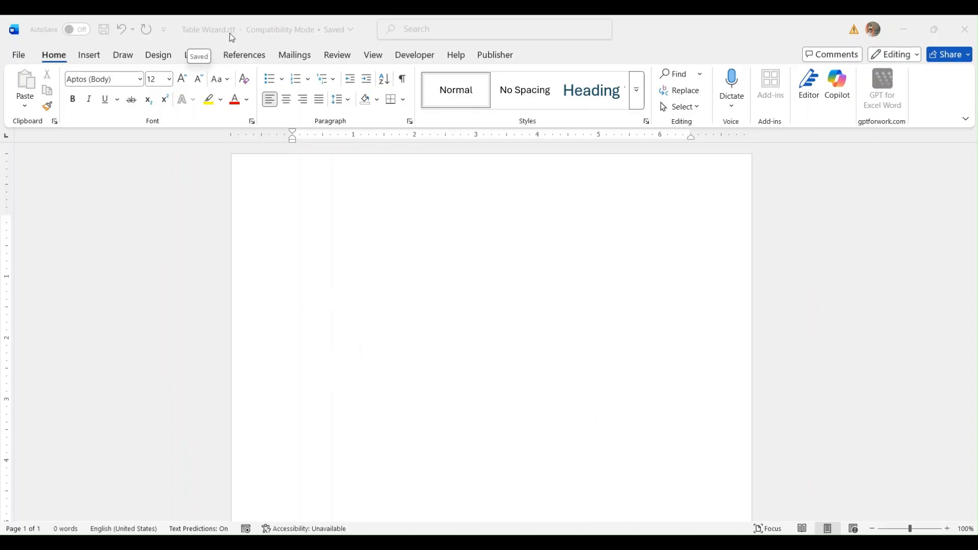
# - Show the Oracle Analytics Publisher add-in tools on Word's ribbon
pyautogui.click(502, 57)
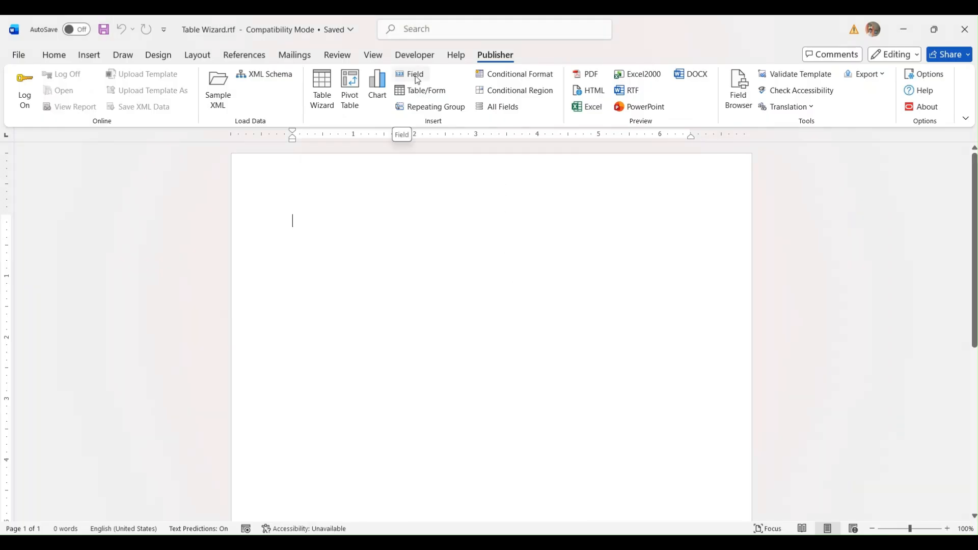
pyautogui.click(417, 79)
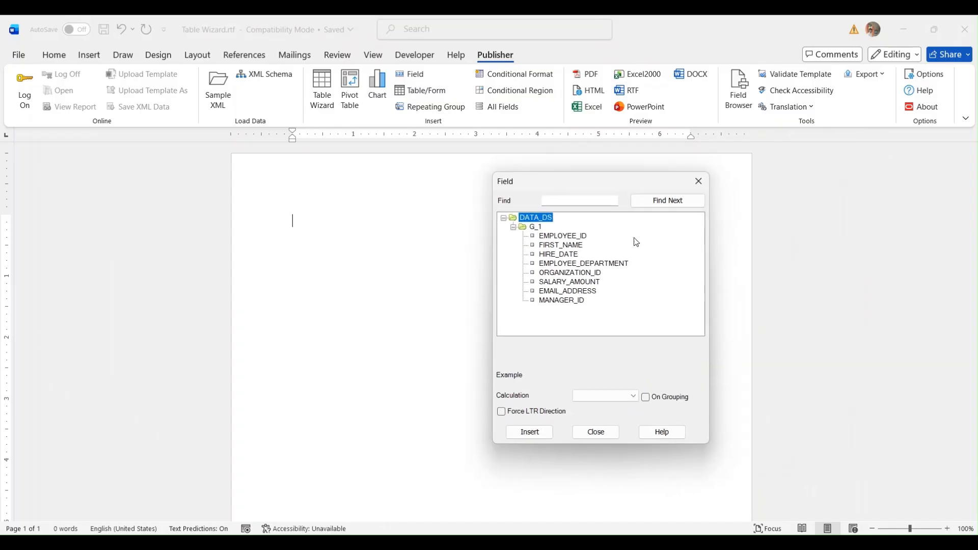
pyautogui.click(535, 228)
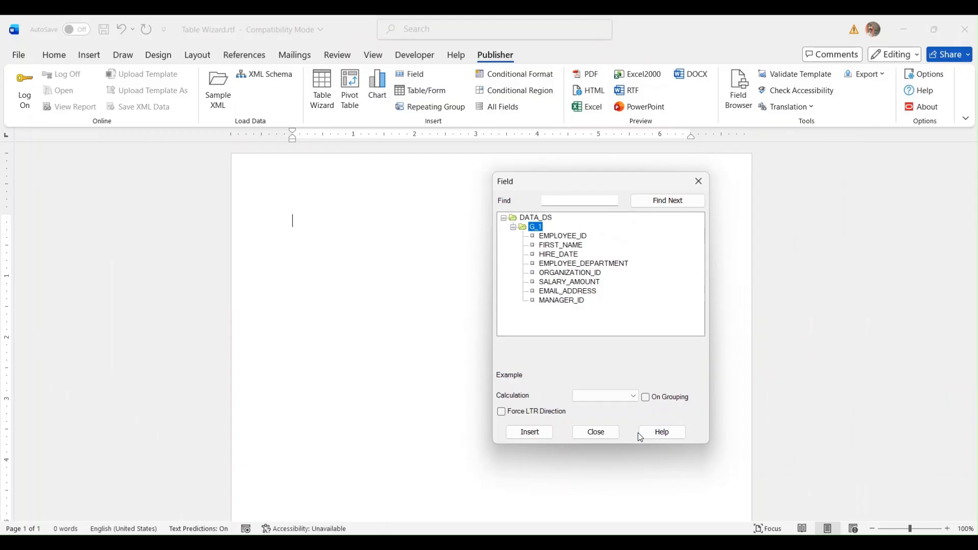
pyautogui.click(598, 432)
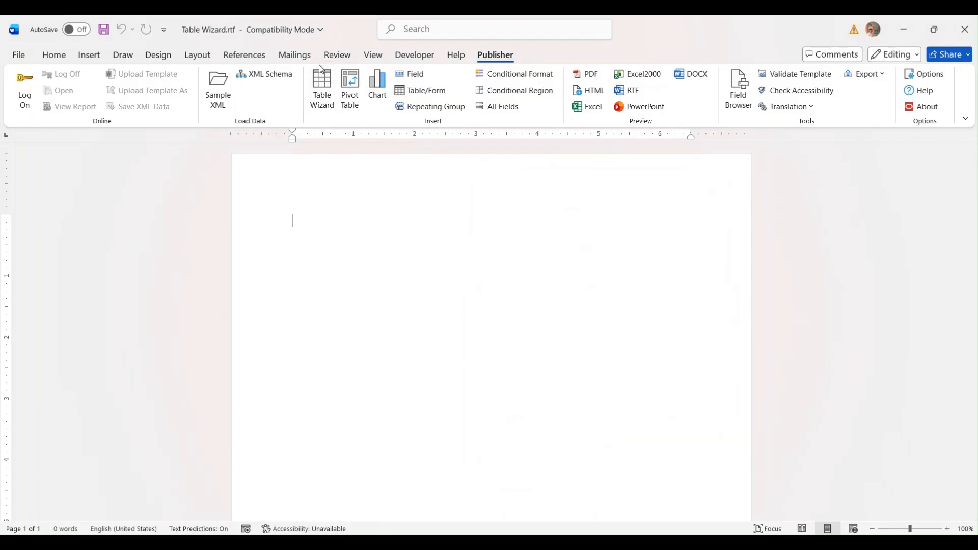
# - Start a Table-format report in the Table Wizard using the /DATA_DS/G_1 data set
pyautogui.click(326, 90)
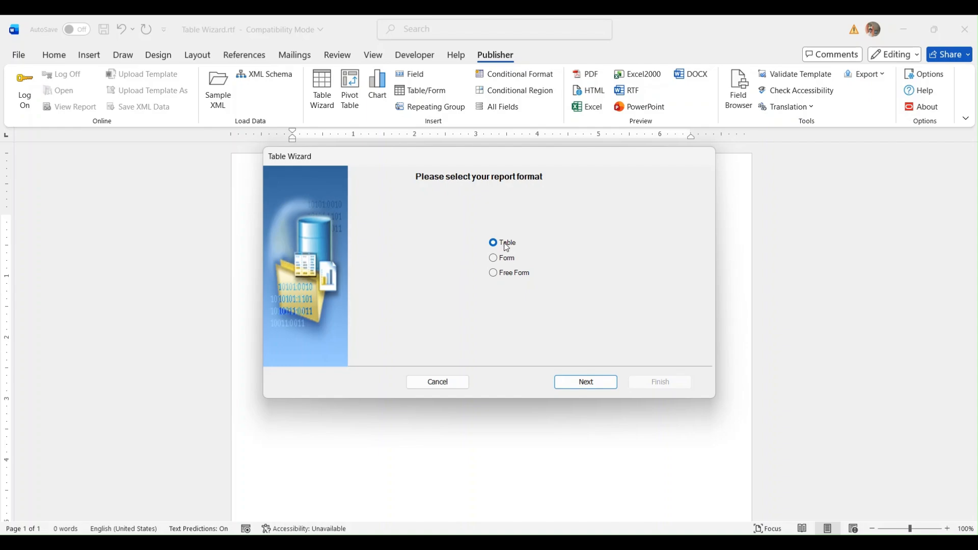
pyautogui.click(579, 383)
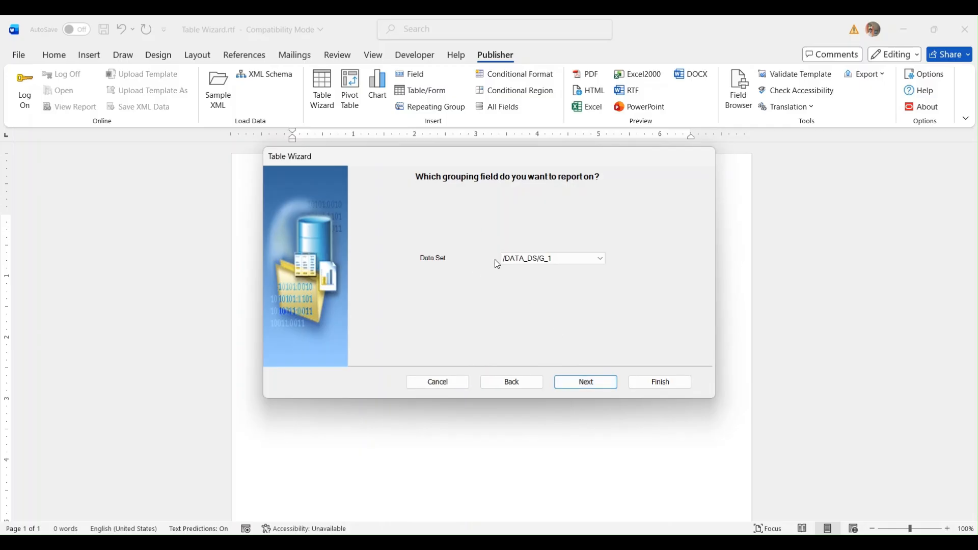
pyautogui.click(598, 259)
pyautogui.click(576, 270)
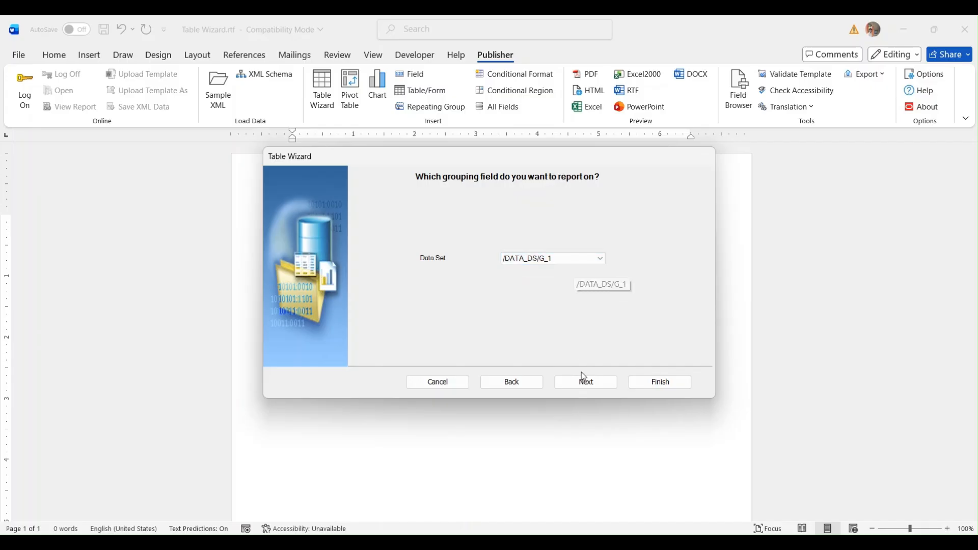
pyautogui.click(583, 379)
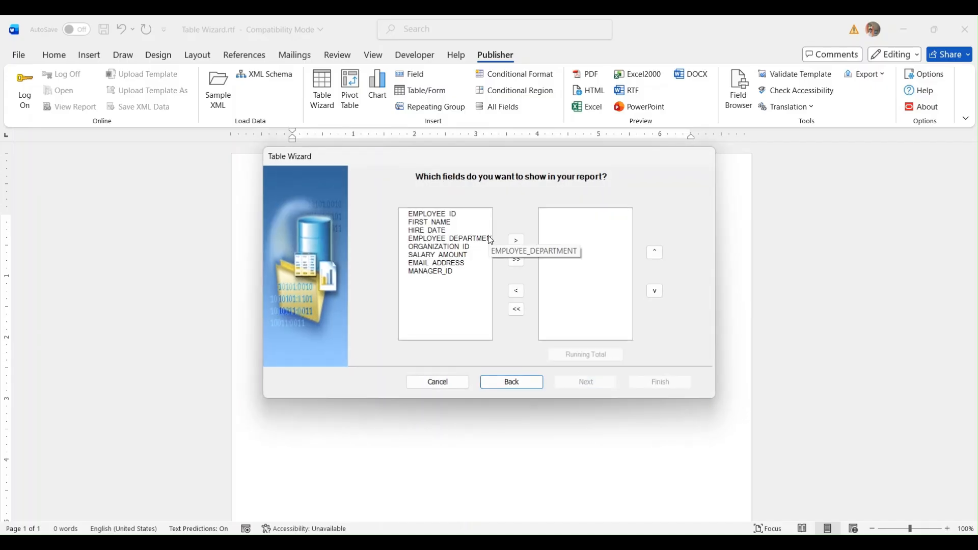
# - Choose all eight fields, EMPLOYEE_ID through MANAGER_ID, once each, clearing out the duplicate EMPLOYEE_ID
pyautogui.click(447, 214)
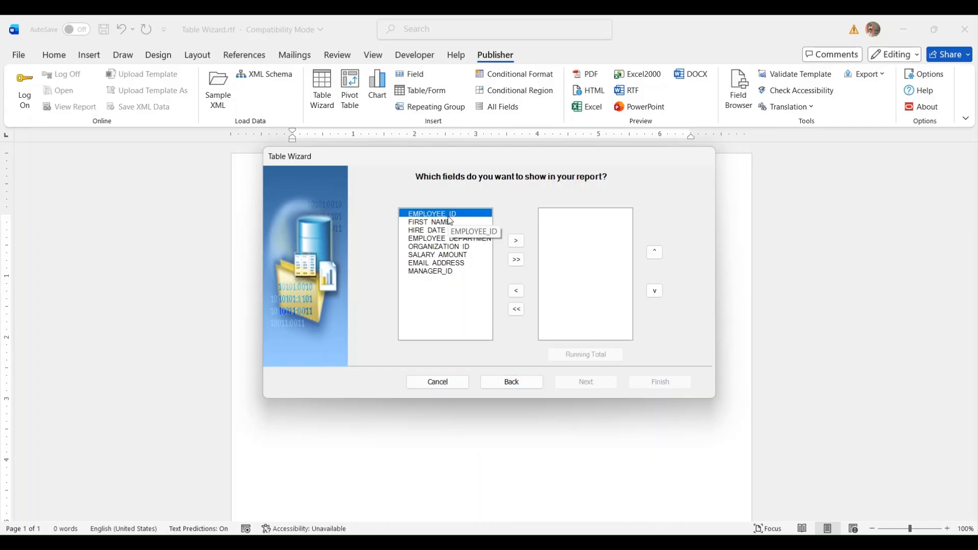
pyautogui.click(516, 242)
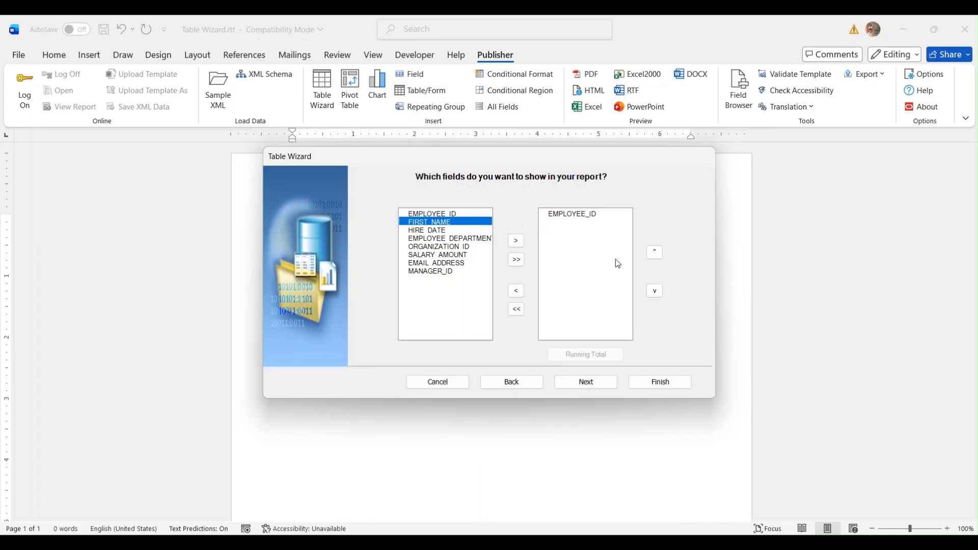
pyautogui.click(655, 290)
pyautogui.click(516, 265)
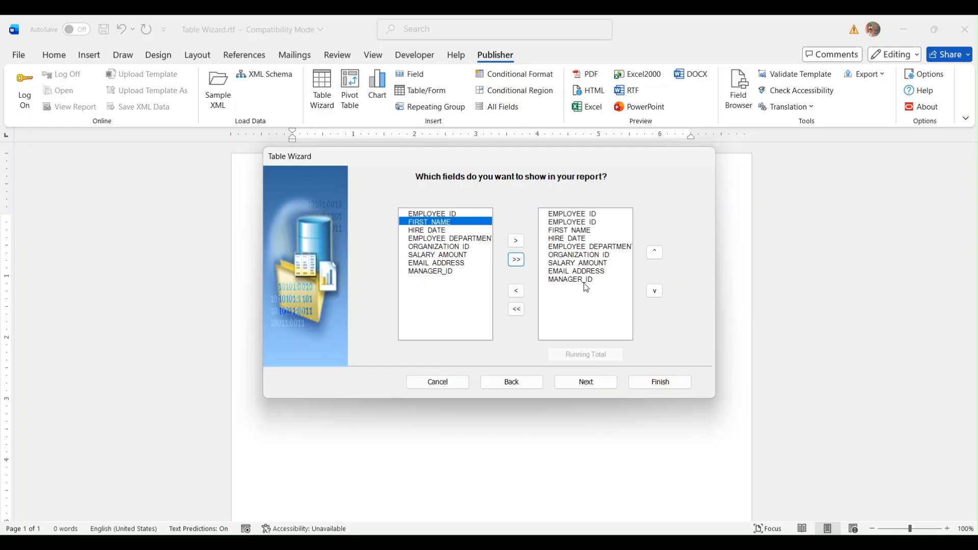
pyautogui.click(571, 222)
pyautogui.click(517, 292)
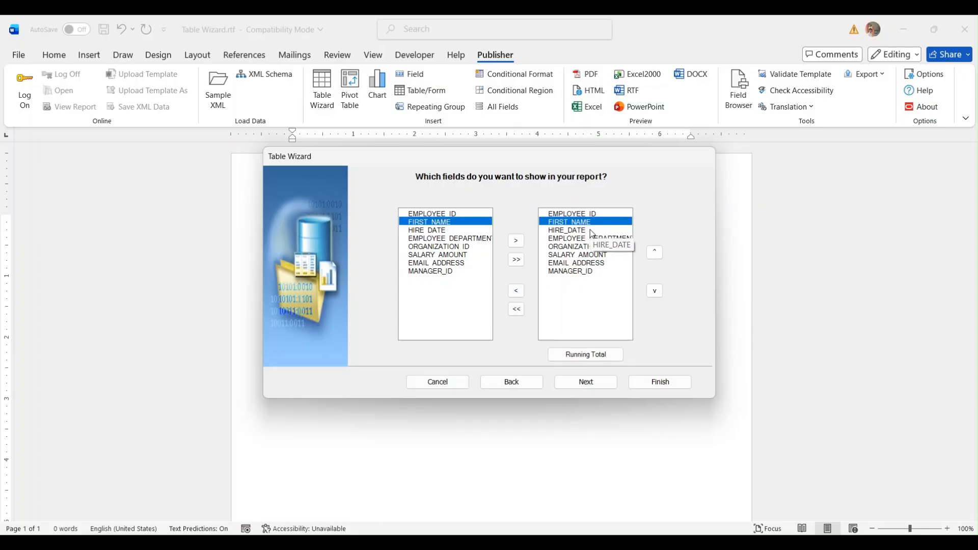
pyautogui.click(516, 309)
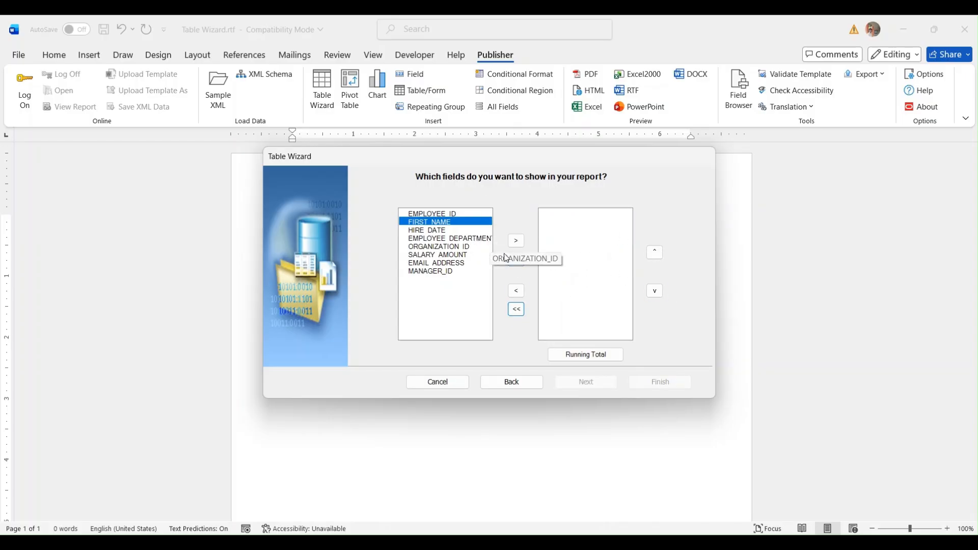
pyautogui.click(518, 266)
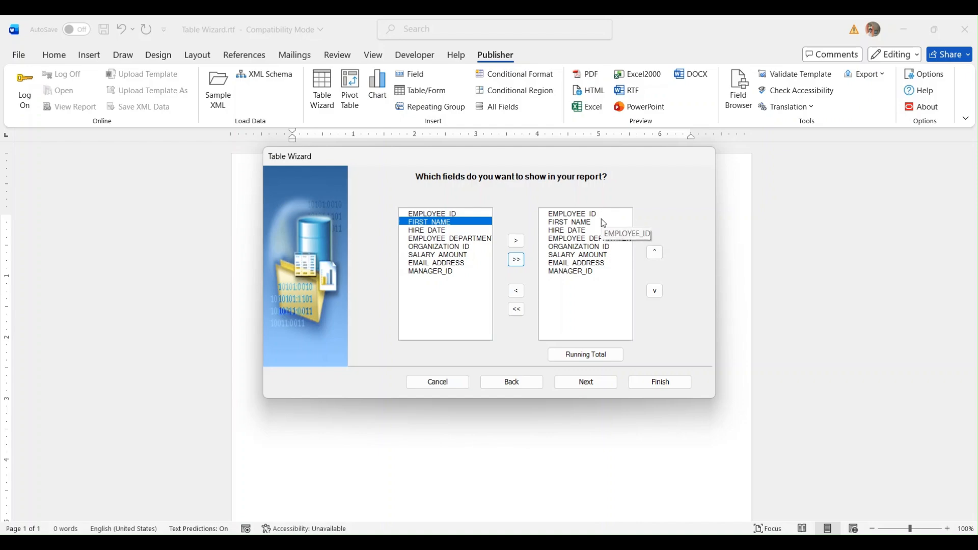
pyautogui.click(597, 357)
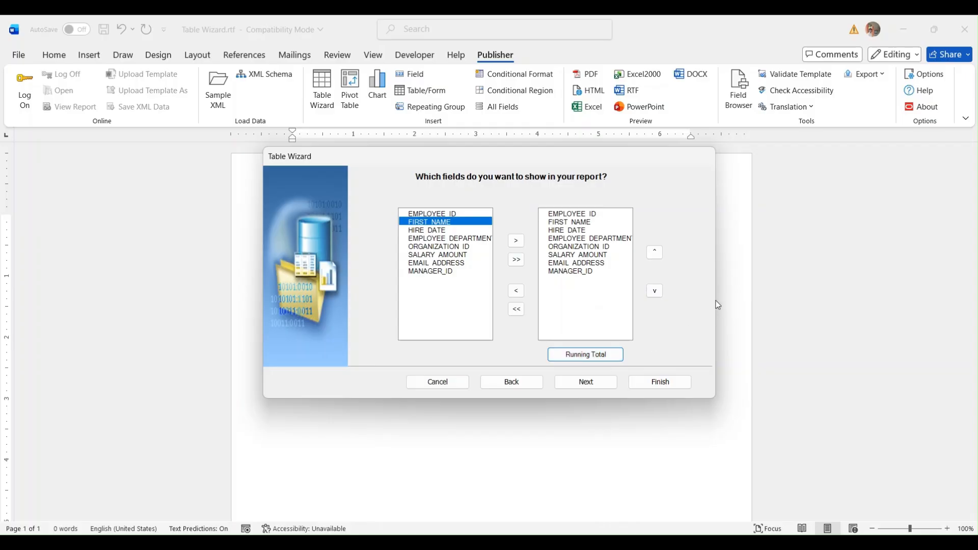
# - Skip grouping and sorting and insert the eight-column employee table
pyautogui.click(569, 387)
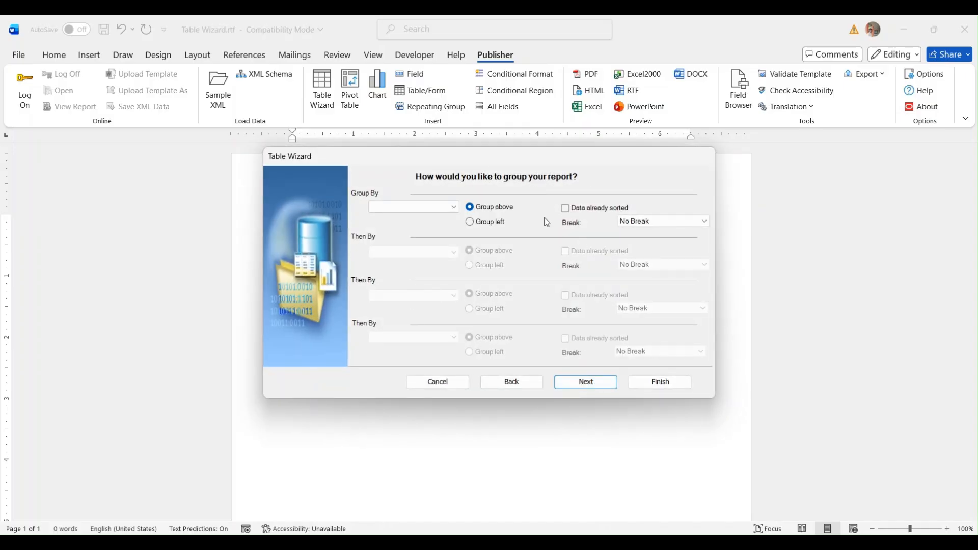
pyautogui.click(589, 390)
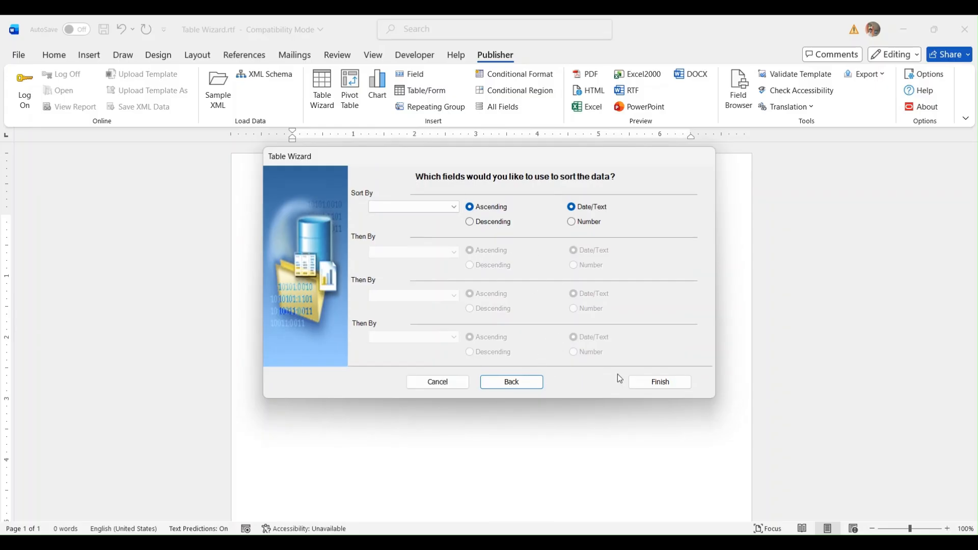
pyautogui.click(642, 384)
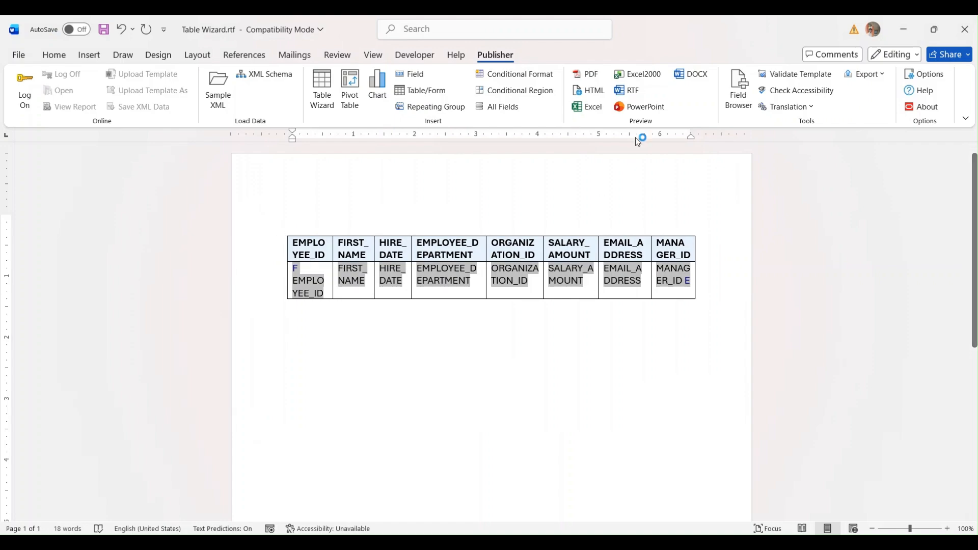
# - Preview the template as an RTF document and scroll through the output
pyautogui.click(631, 95)
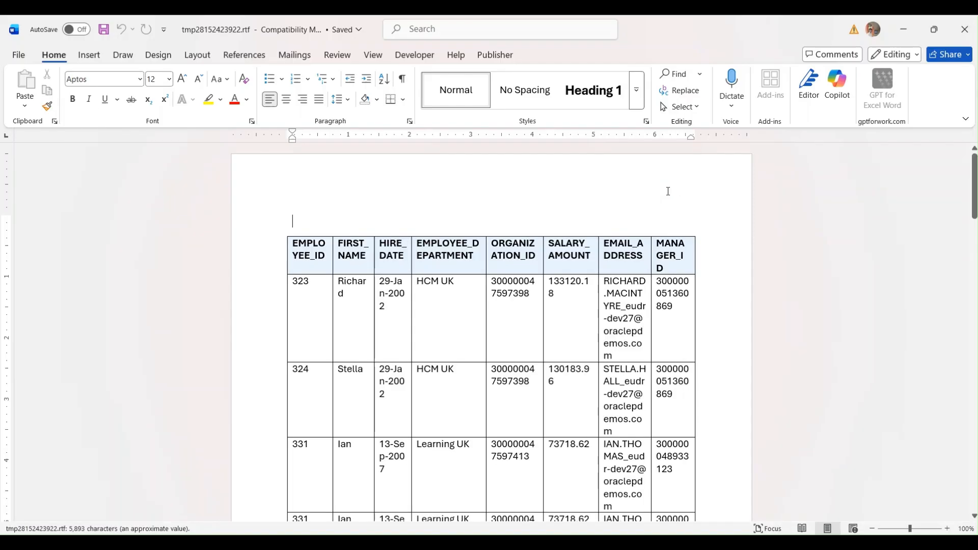
pyautogui.scroll(-4, 616, 241)
pyautogui.scroll(-10, 616, 241)
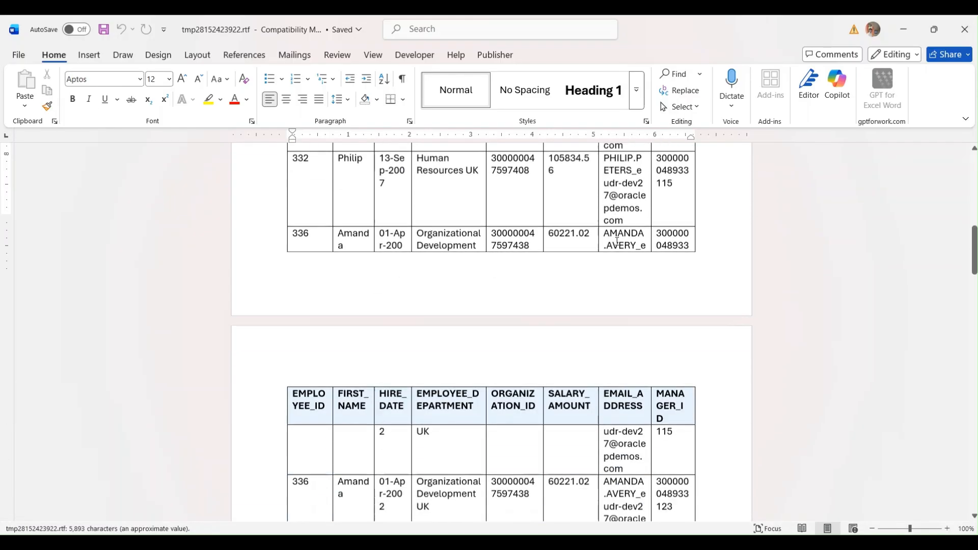
pyautogui.scroll(-8, 616, 241)
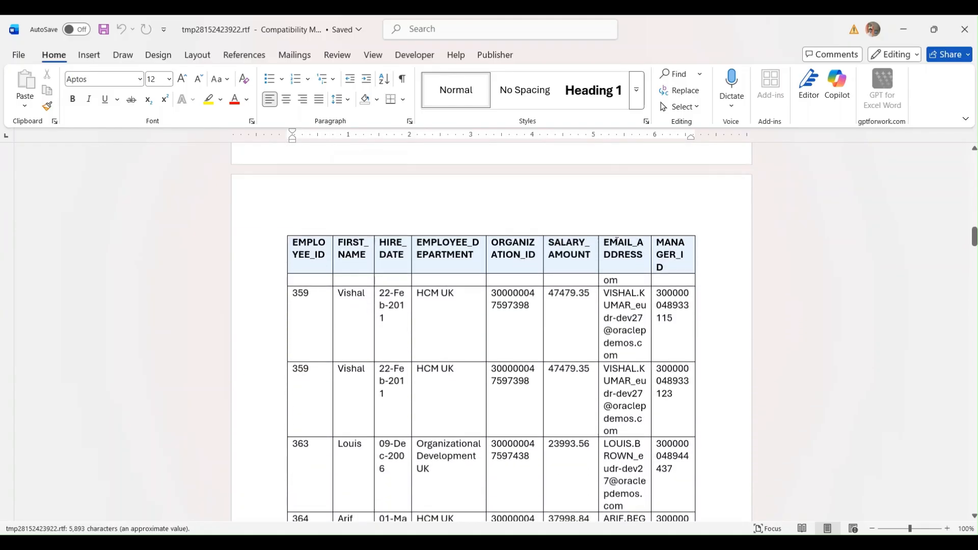
pyautogui.click(964, 29)
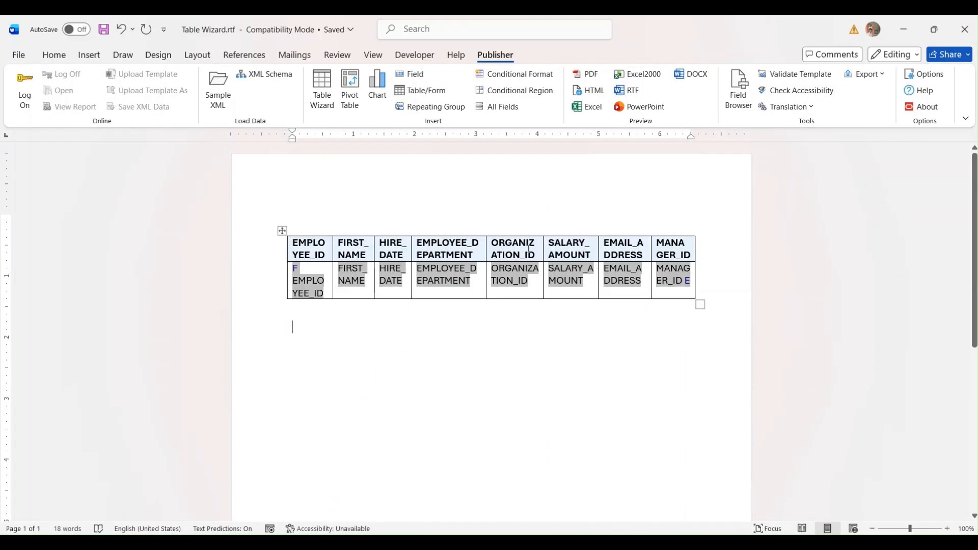
# - Delete the inserted employee table so the template page is empty
pyautogui.click(283, 231)
pyautogui.press('Delete')
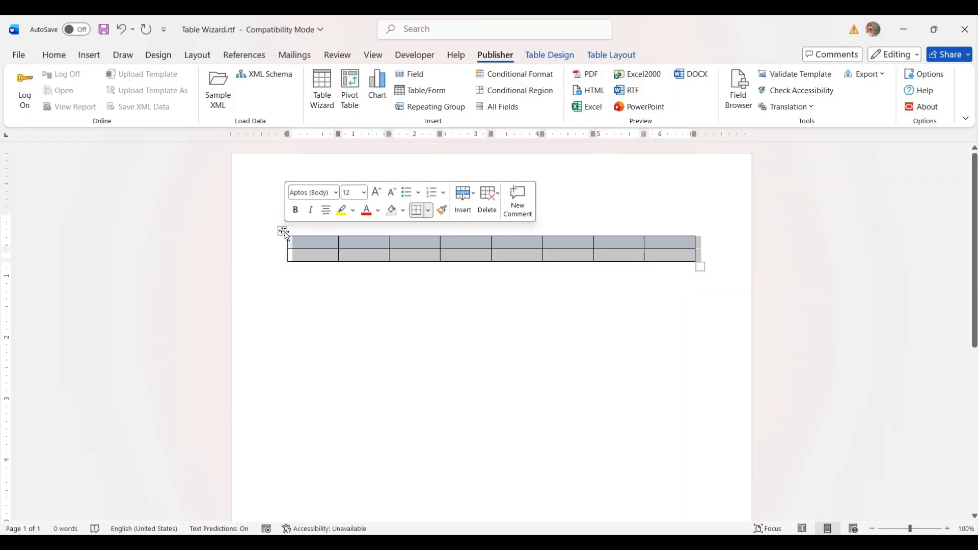
pyautogui.press('Delete')
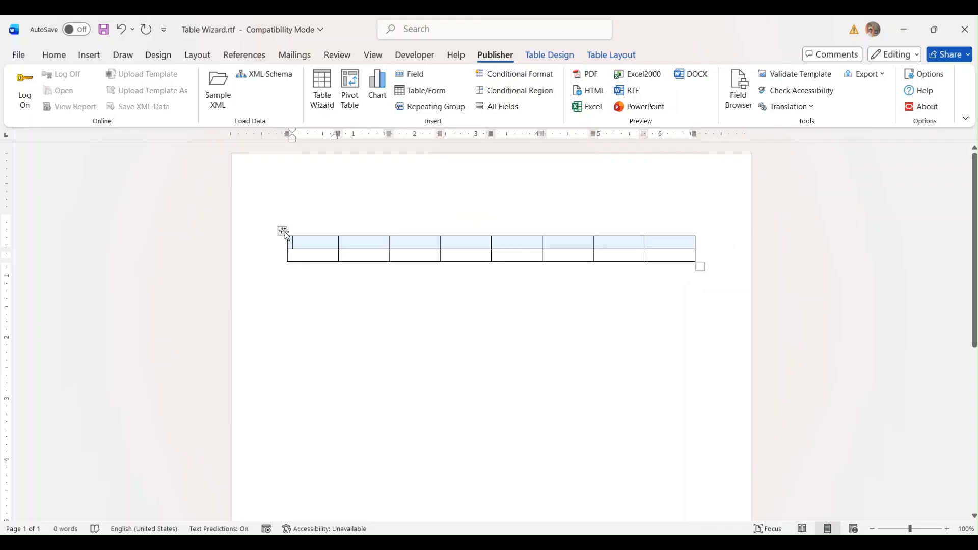
pyautogui.rightClick(284, 230)
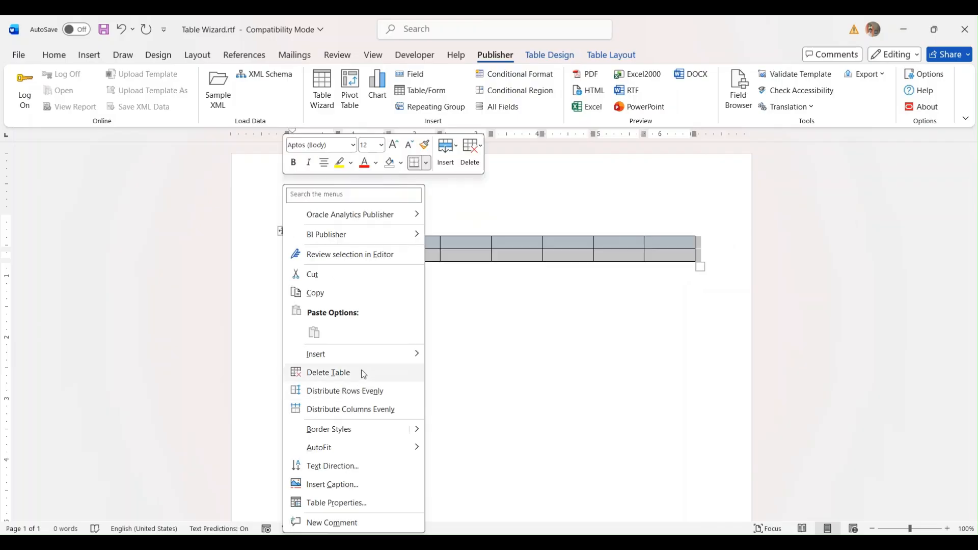
pyautogui.click(328, 372)
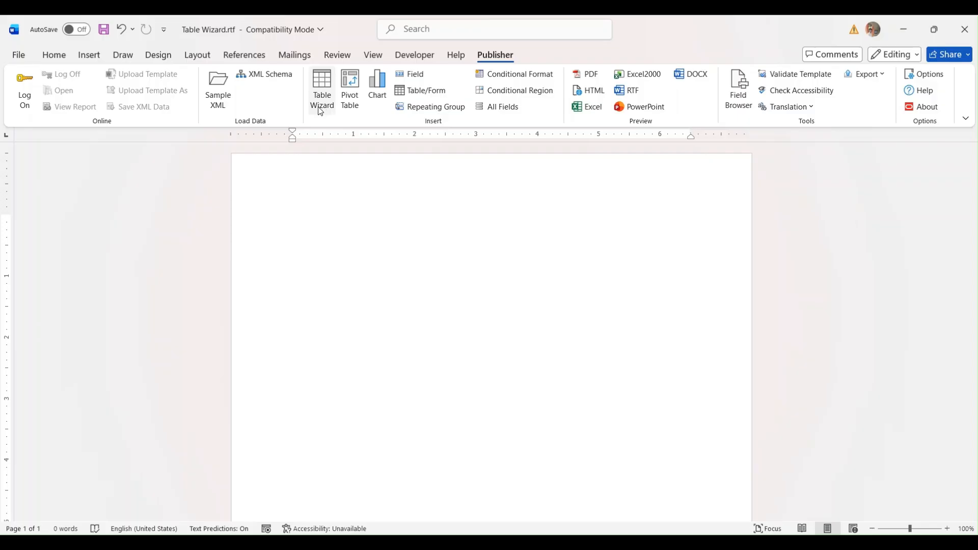
pyautogui.click(321, 92)
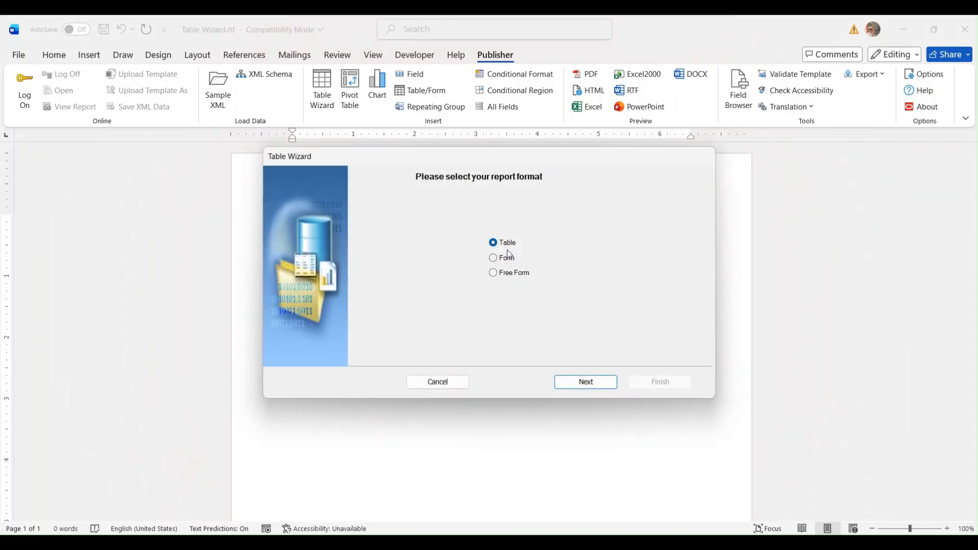
# - Rerun the wizard on /DATA_DS/G_1 with all eight employee fields as columns
pyautogui.click(581, 387)
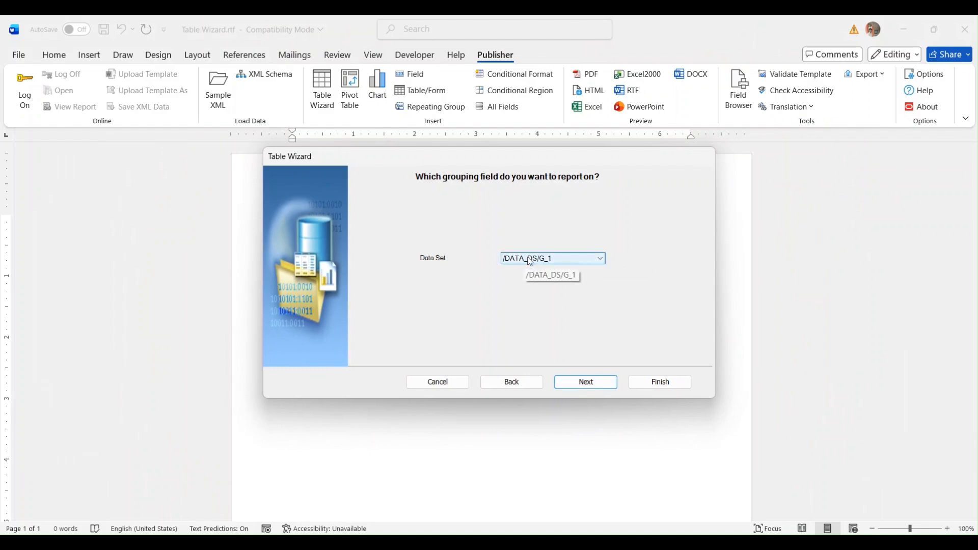
pyautogui.click(587, 383)
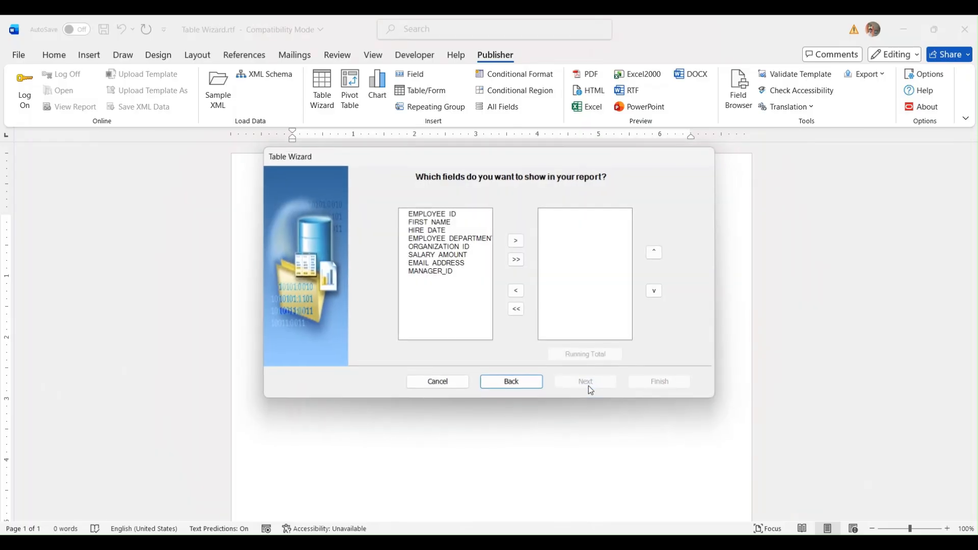
pyautogui.click(516, 261)
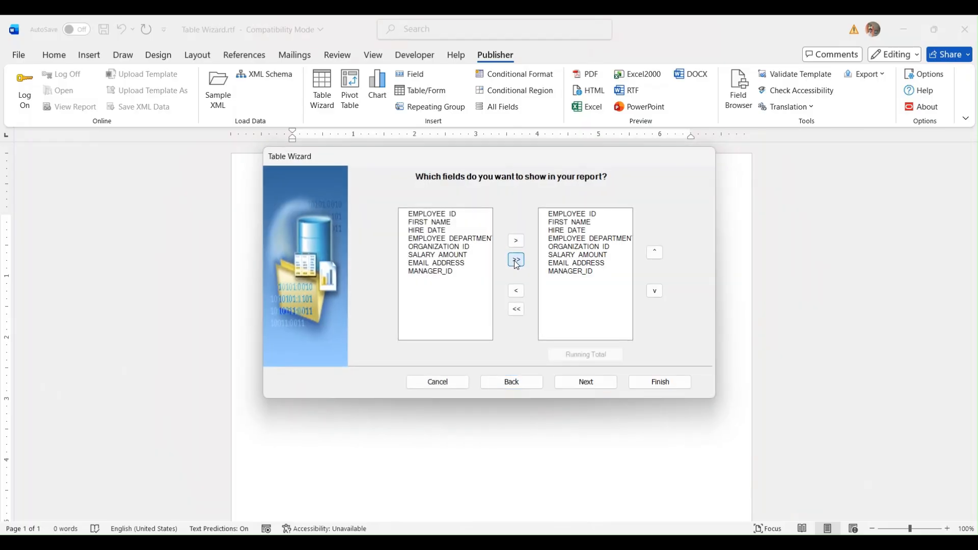
pyautogui.click(581, 386)
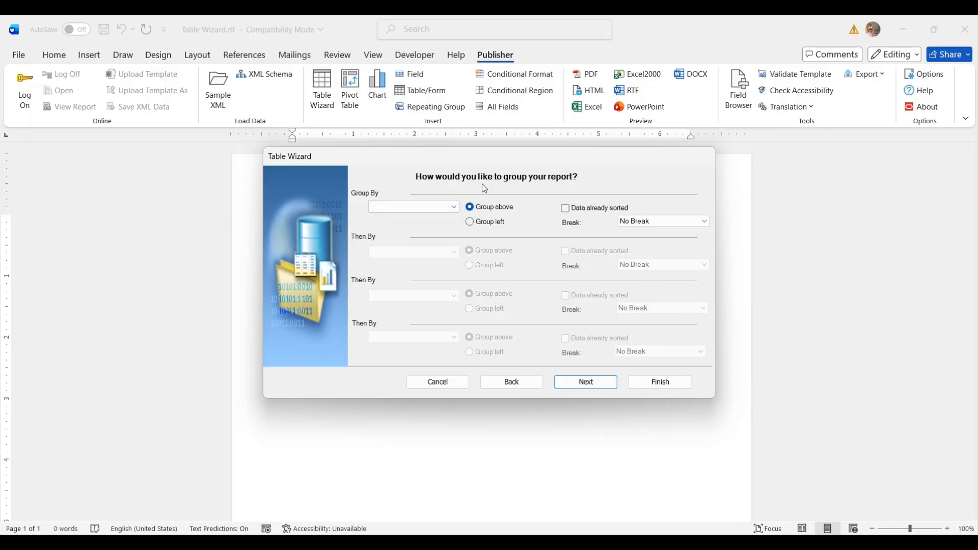
# - Group the report by EMPLOYEE_DEPARTMENT with No Break between groups
pyautogui.click(442, 207)
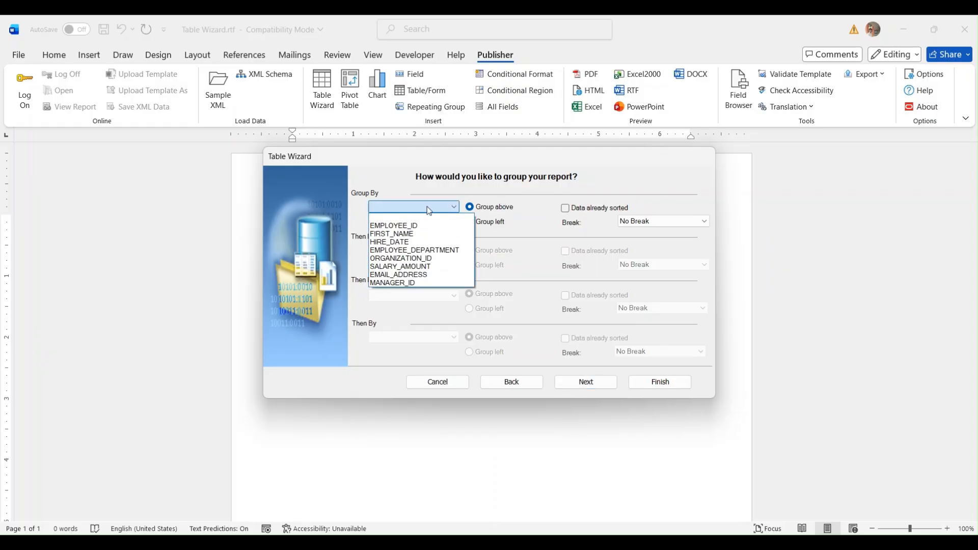
pyautogui.click(413, 250)
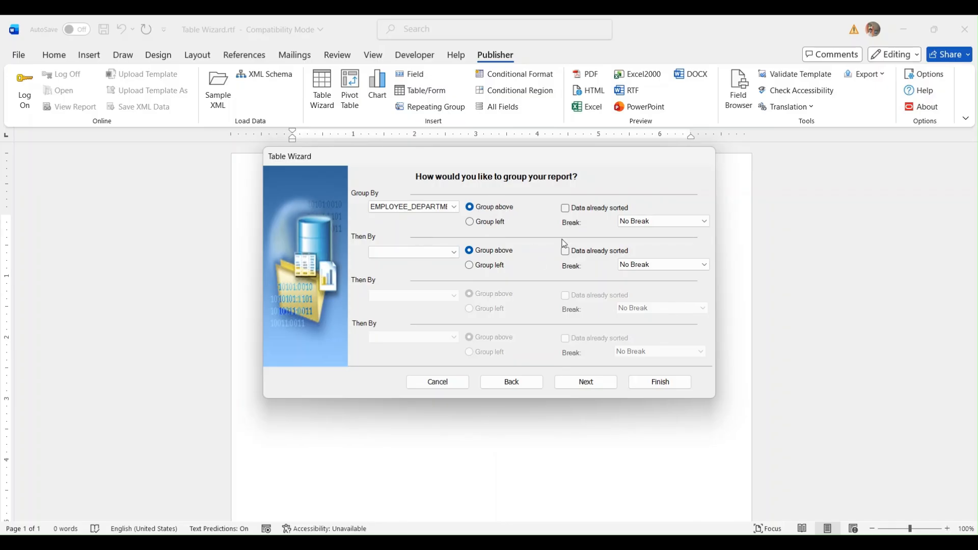
pyautogui.click(627, 229)
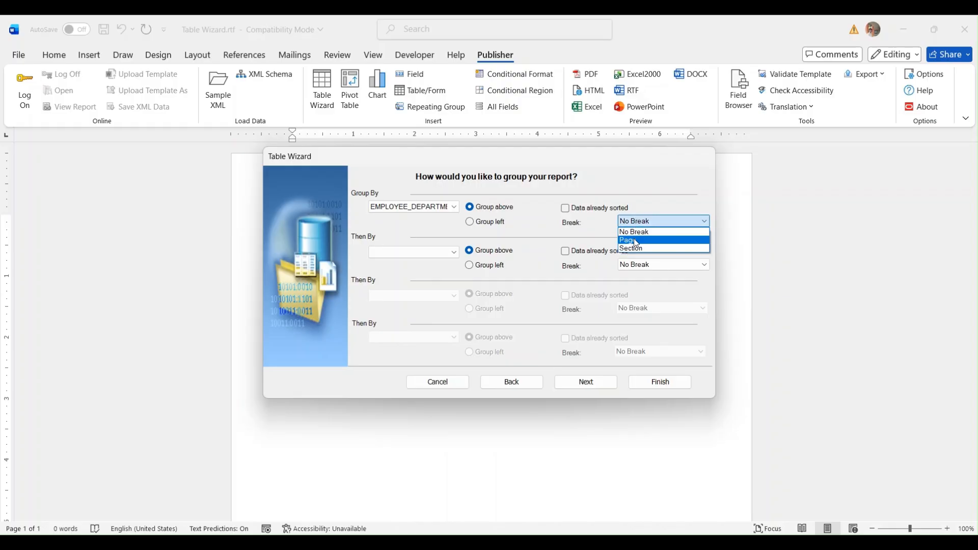
pyautogui.click(633, 234)
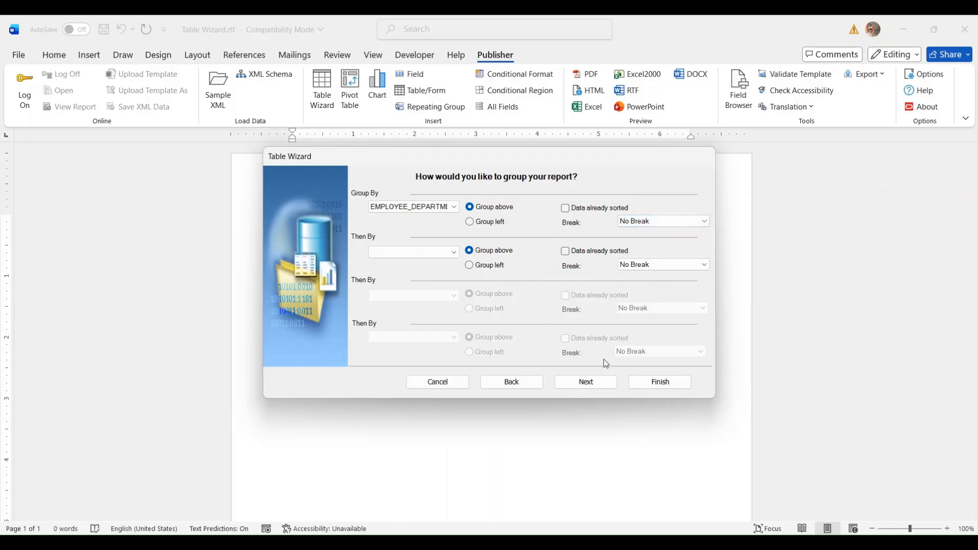
pyautogui.click(597, 383)
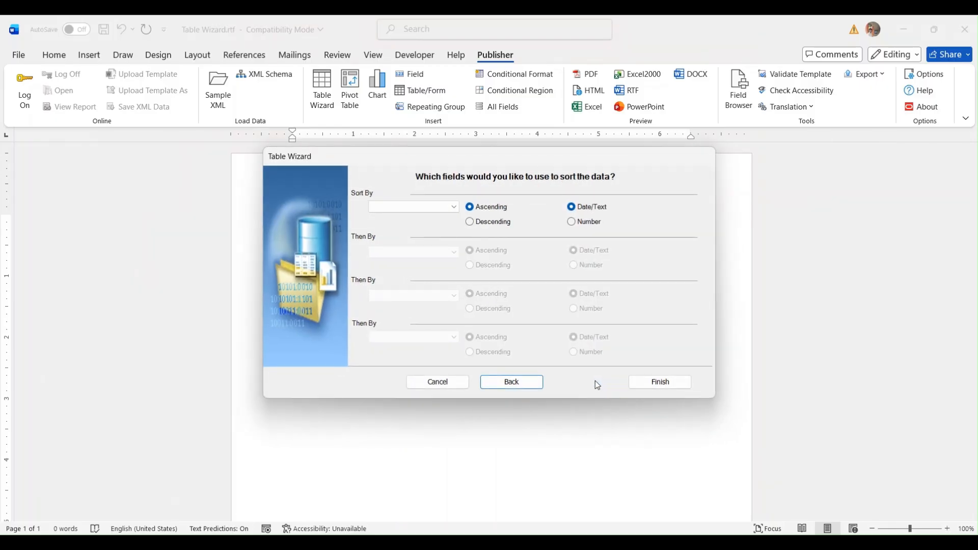
# - Sort rows by FIRST_NAME and insert the department-grouped employee table
pyautogui.click(428, 206)
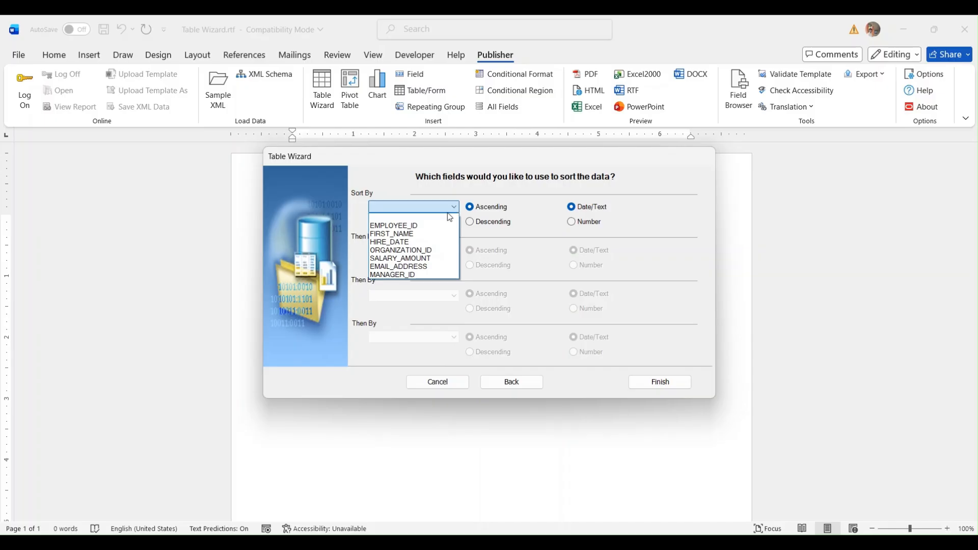
pyautogui.click(433, 233)
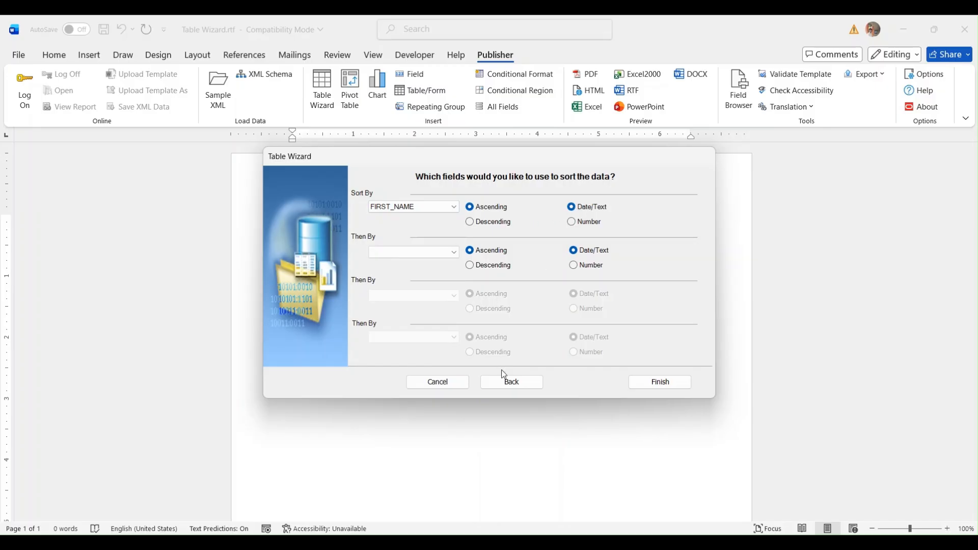
pyautogui.click(637, 385)
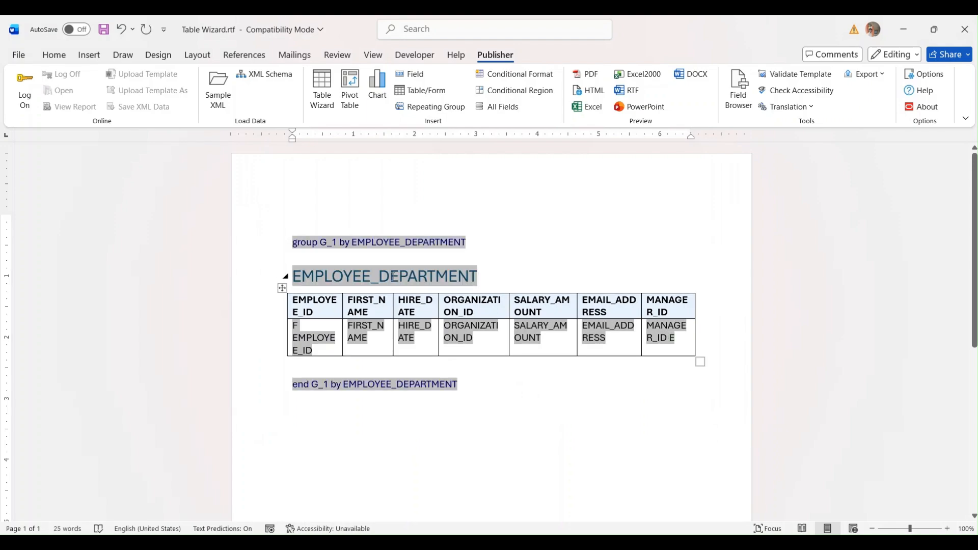
pyautogui.doubleClick(328, 243)
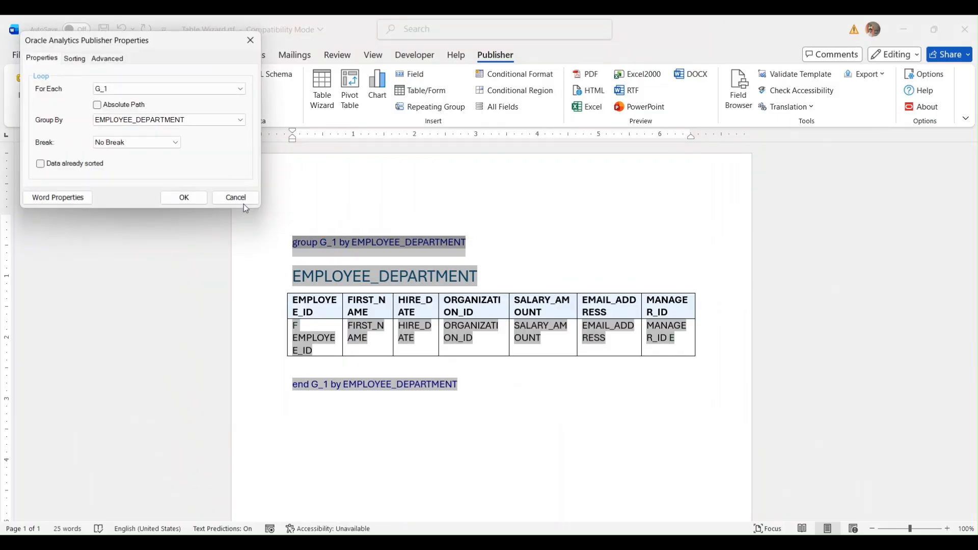
pyautogui.click(63, 202)
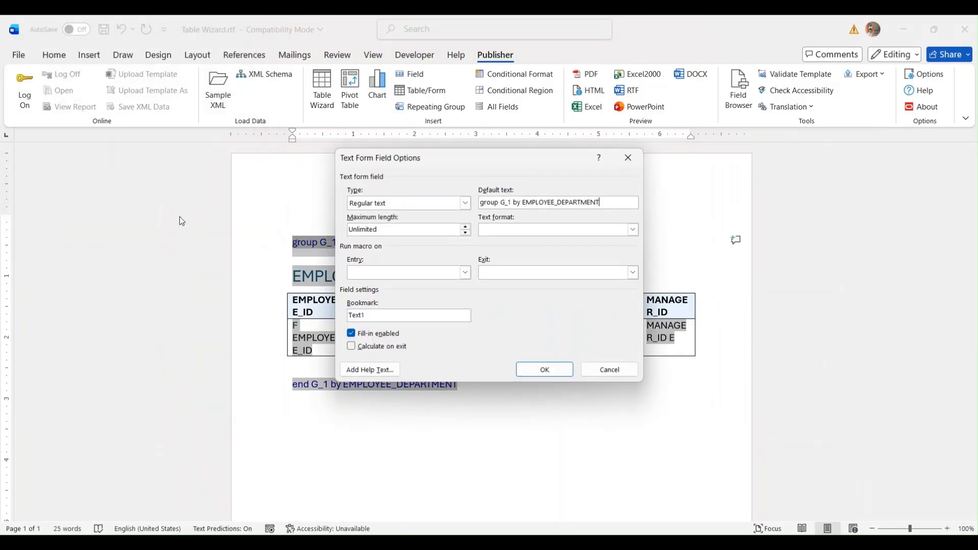
pyautogui.click(631, 376)
pyautogui.doubleClick(377, 244)
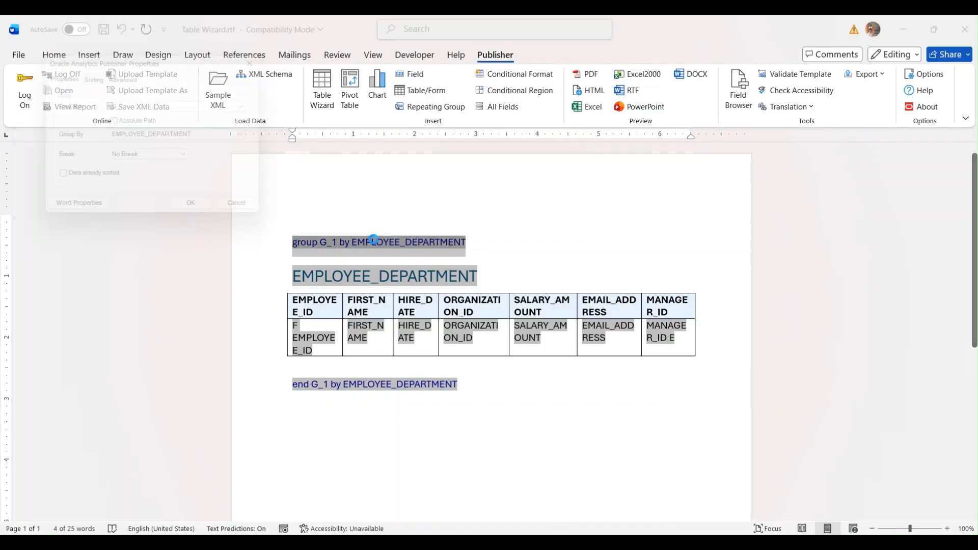
pyautogui.click(118, 75)
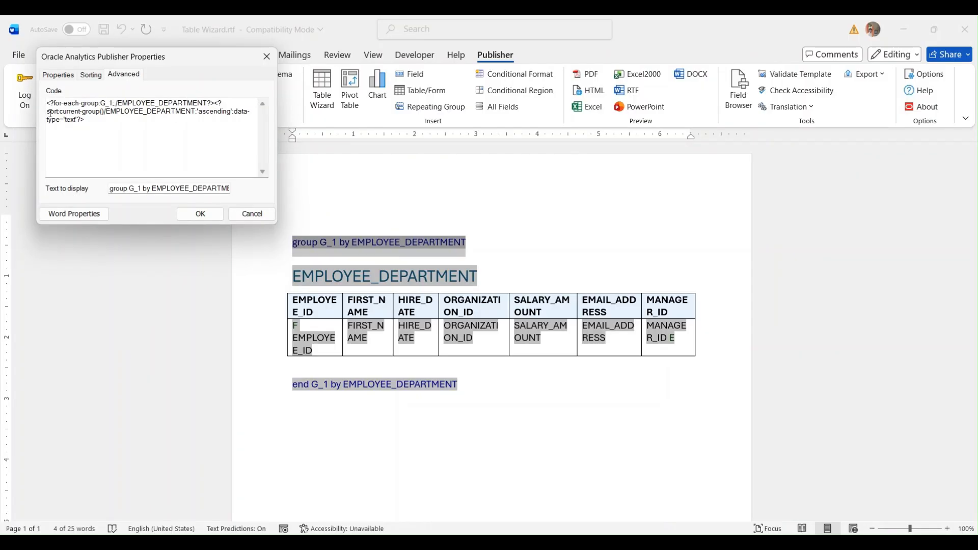
pyautogui.moveTo(50, 111); pyautogui.dragTo(195, 110)
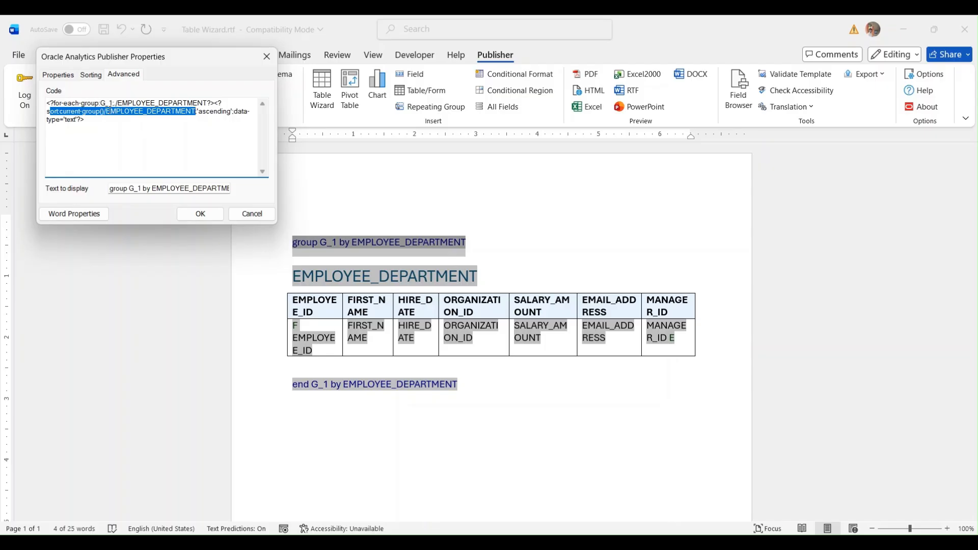
pyautogui.click(110, 110)
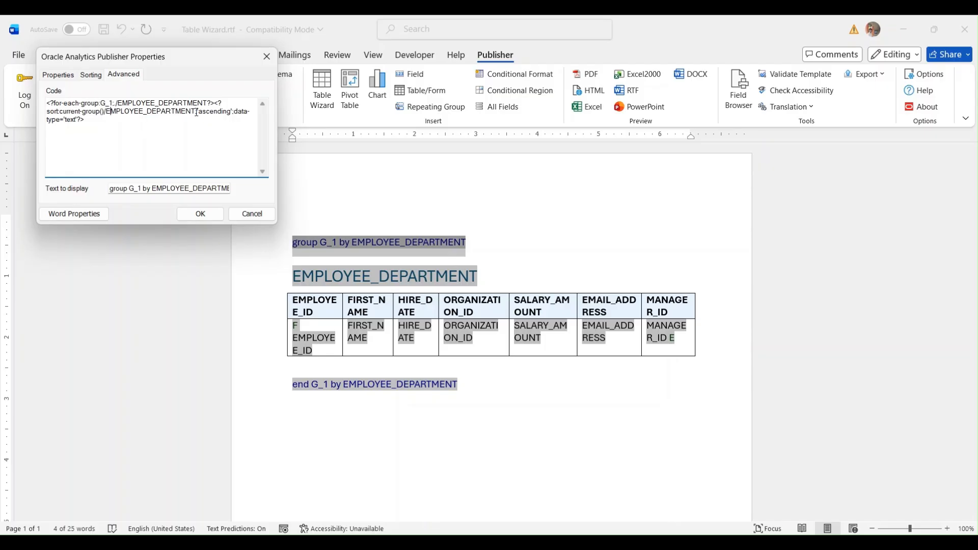
pyautogui.moveTo(196, 112); pyautogui.dragTo(30, 114)
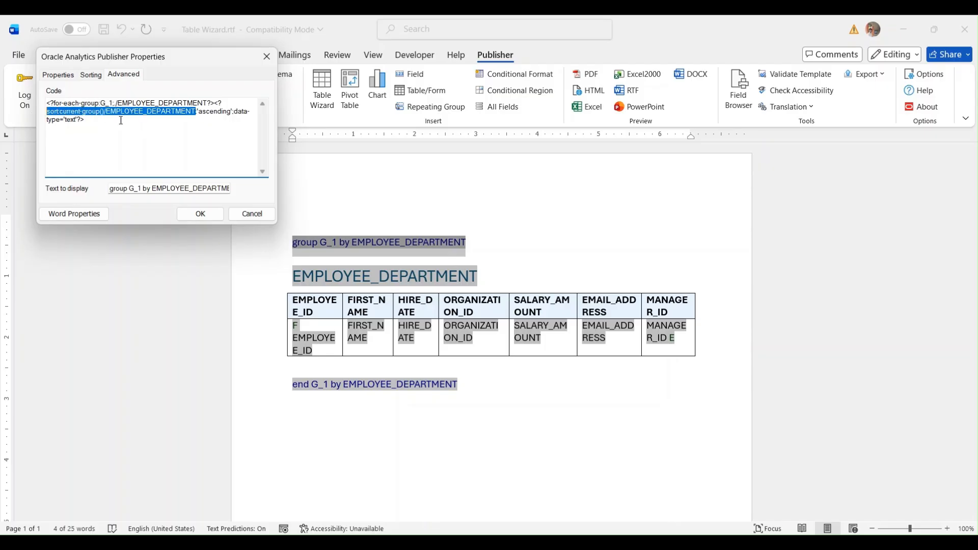
pyautogui.click(202, 111)
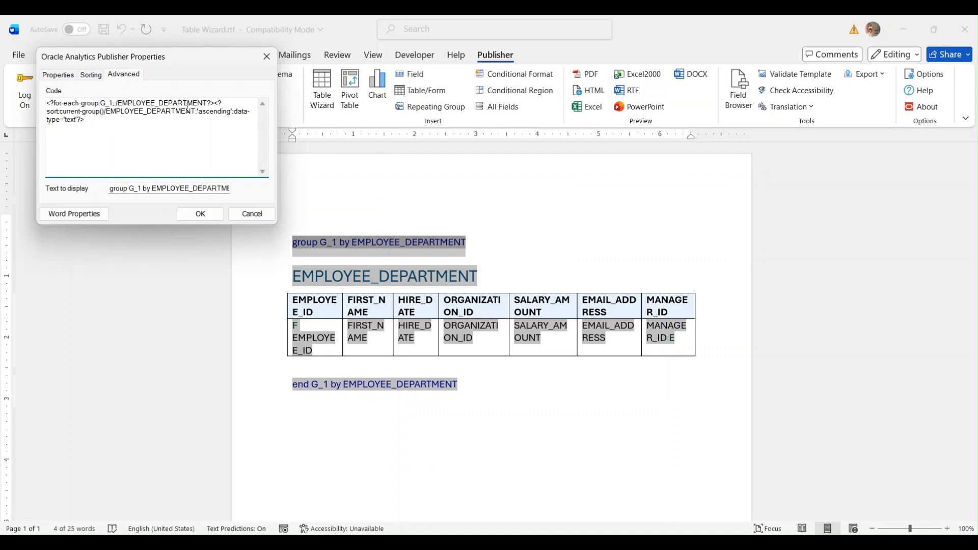
pyautogui.moveTo(193, 111); pyautogui.dragTo(105, 113)
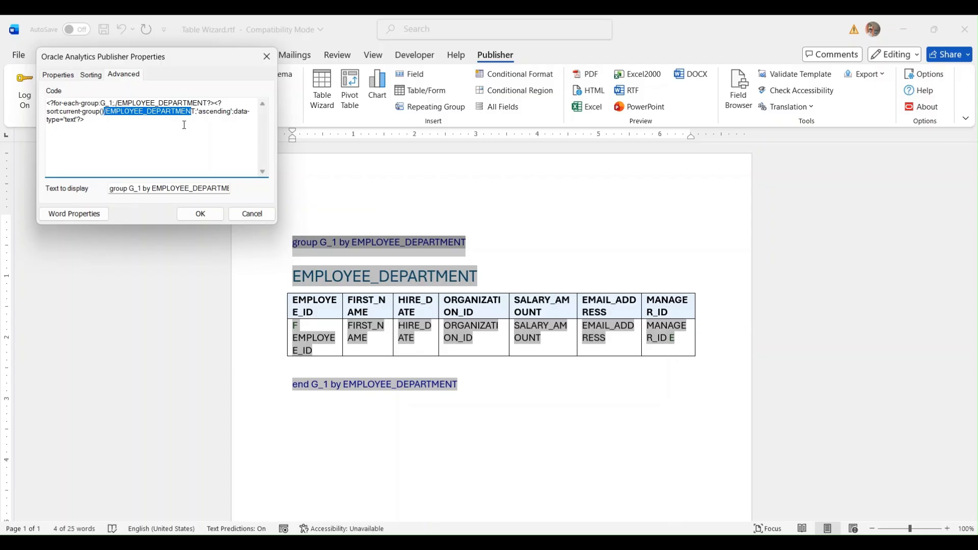
pyautogui.moveTo(199, 112); pyautogui.dragTo(224, 112)
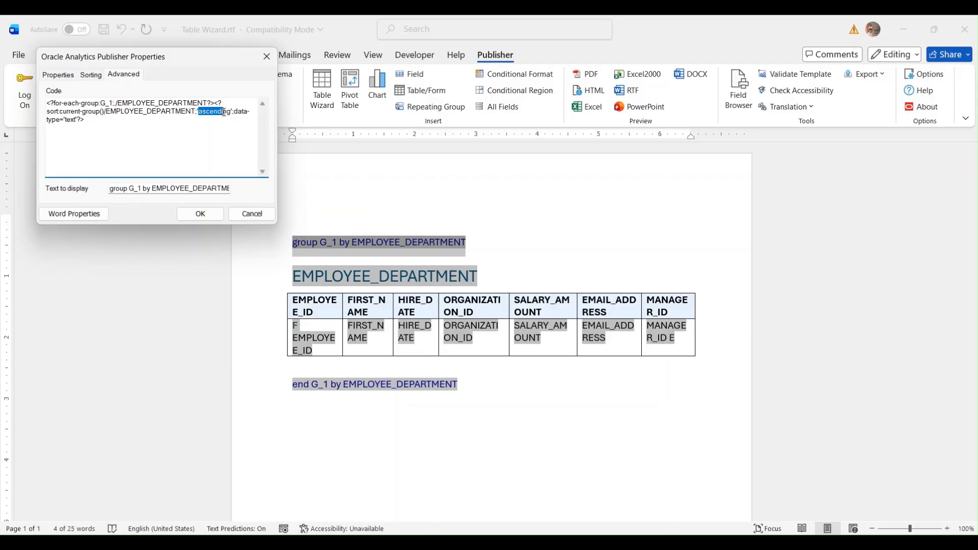
pyautogui.click(233, 116)
pyautogui.click(251, 214)
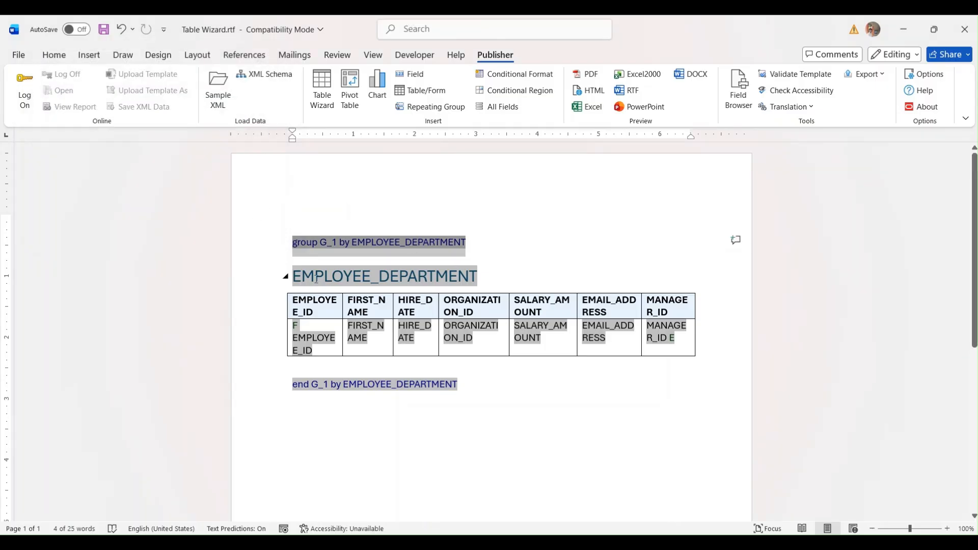
pyautogui.doubleClick(316, 278)
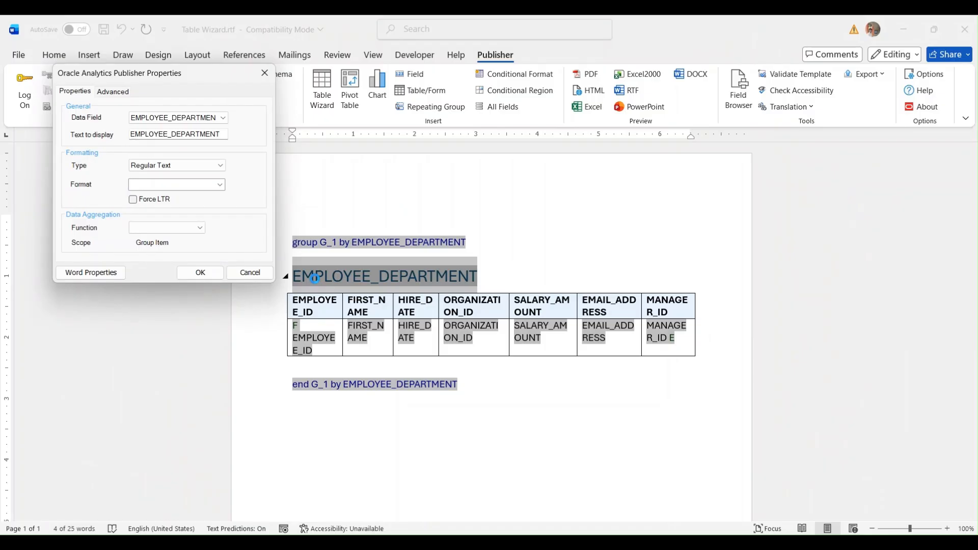
pyautogui.click(118, 92)
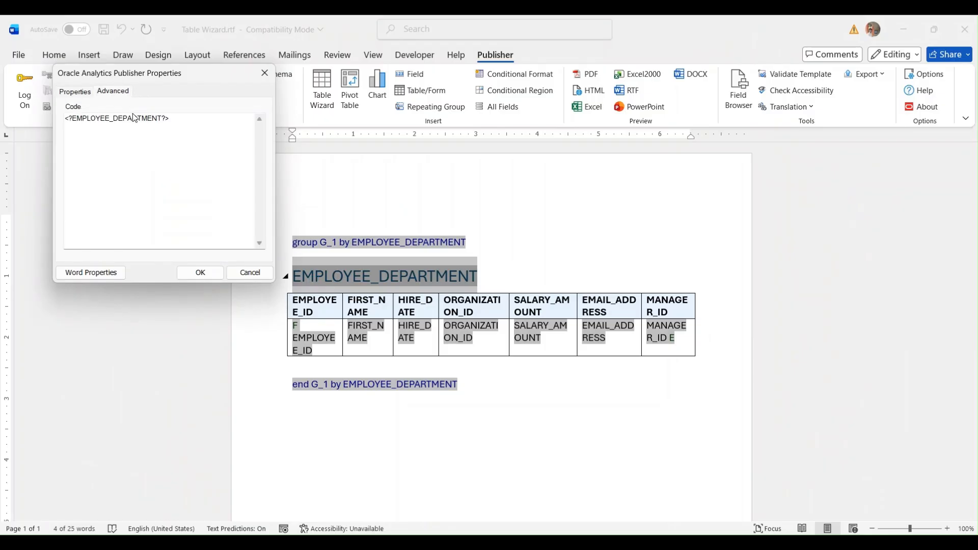
pyautogui.click(250, 273)
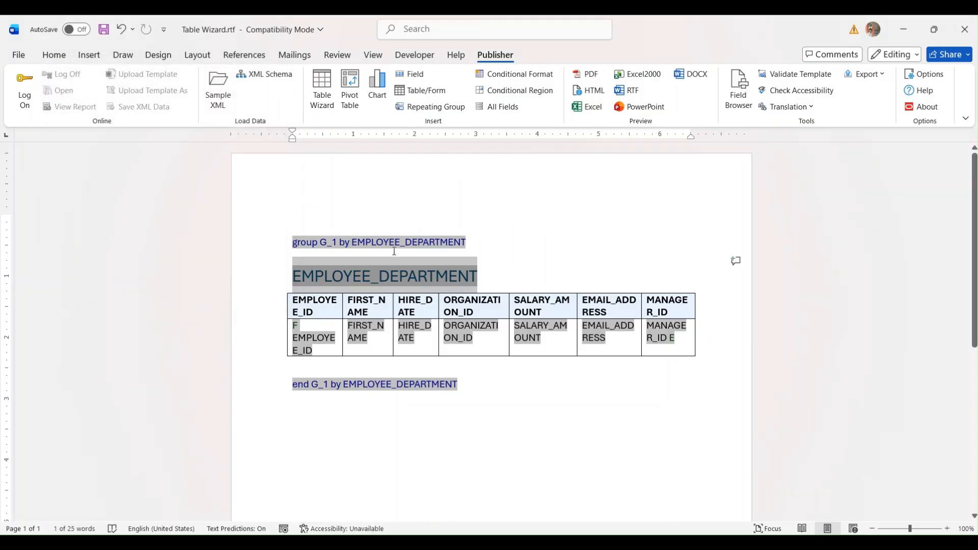
pyautogui.doubleClick(317, 386)
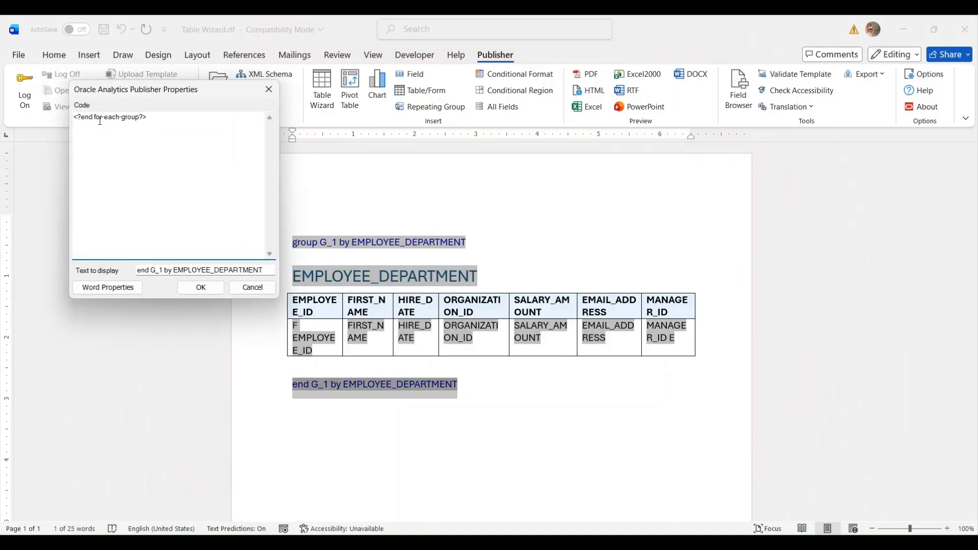
pyautogui.click(249, 287)
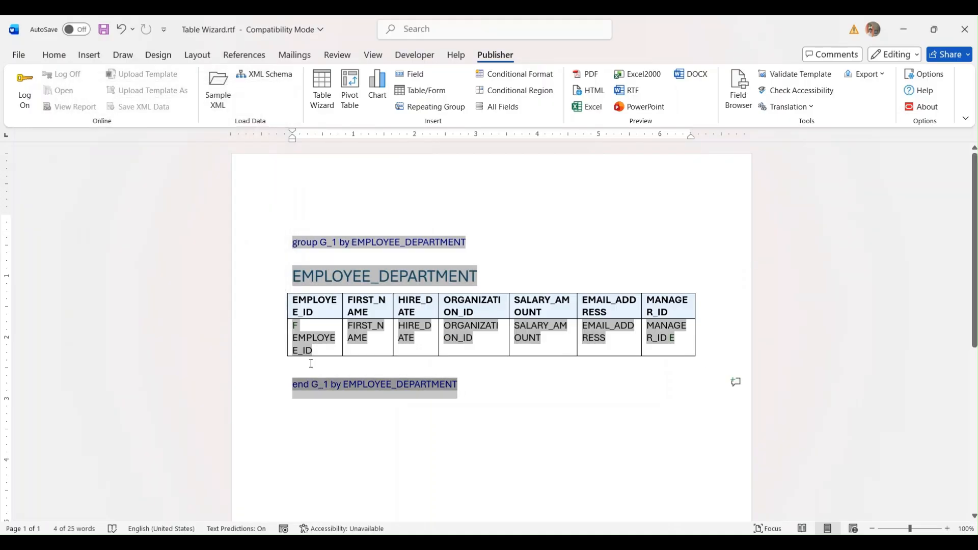
pyautogui.doubleClick(296, 324)
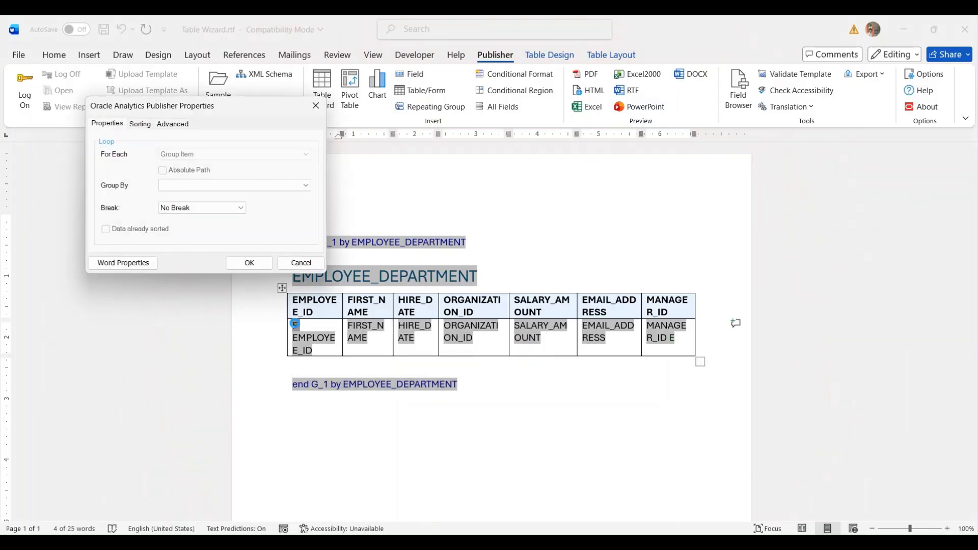
pyautogui.click(166, 125)
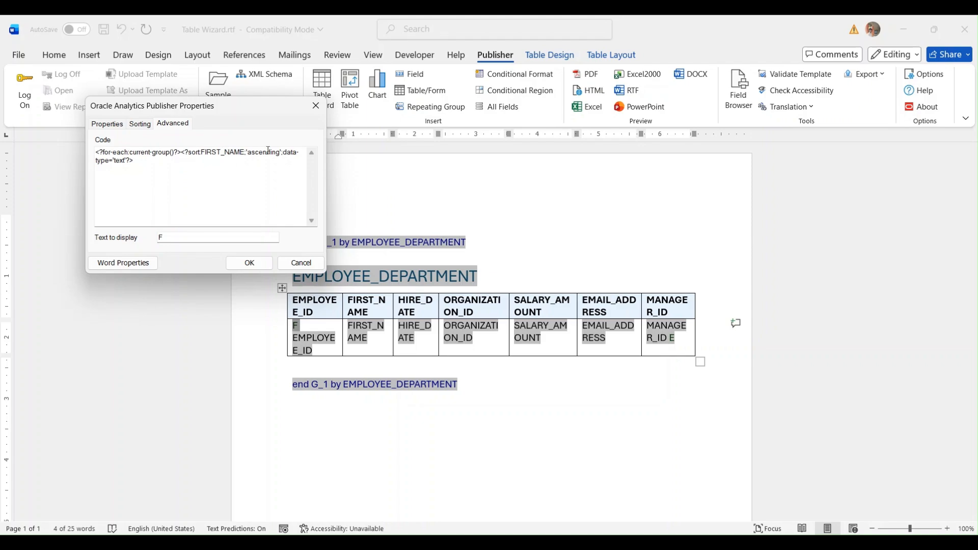
pyautogui.moveTo(189, 152); pyautogui.dragTo(244, 151)
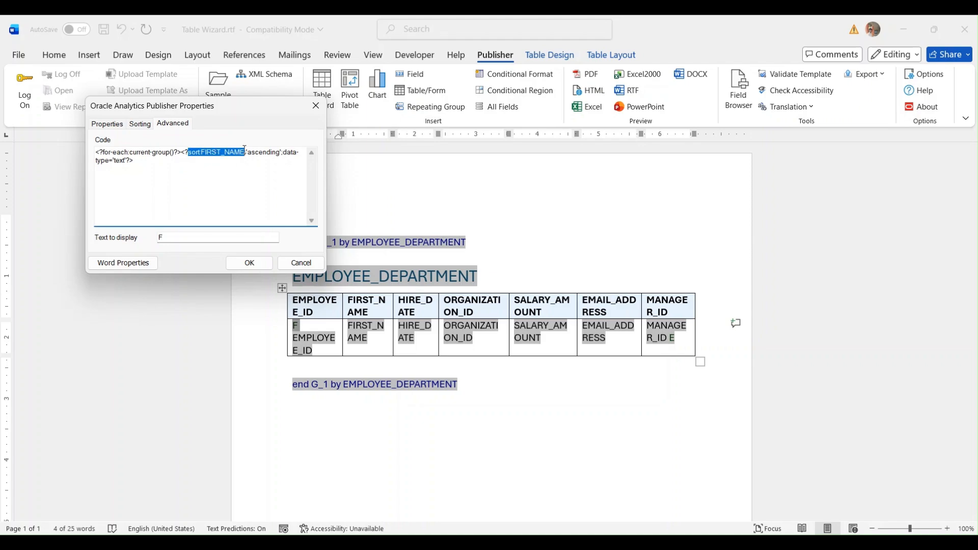
pyautogui.click(291, 265)
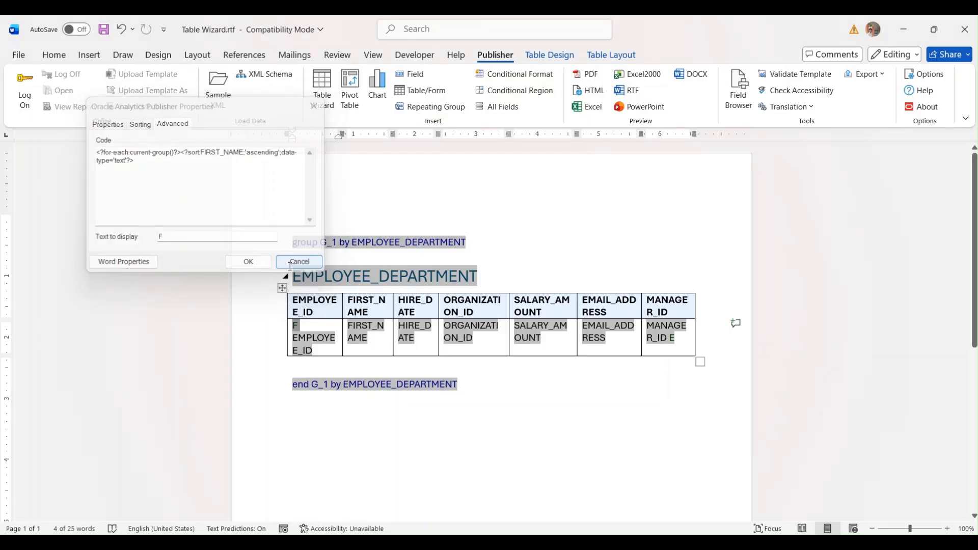
pyautogui.click(675, 337)
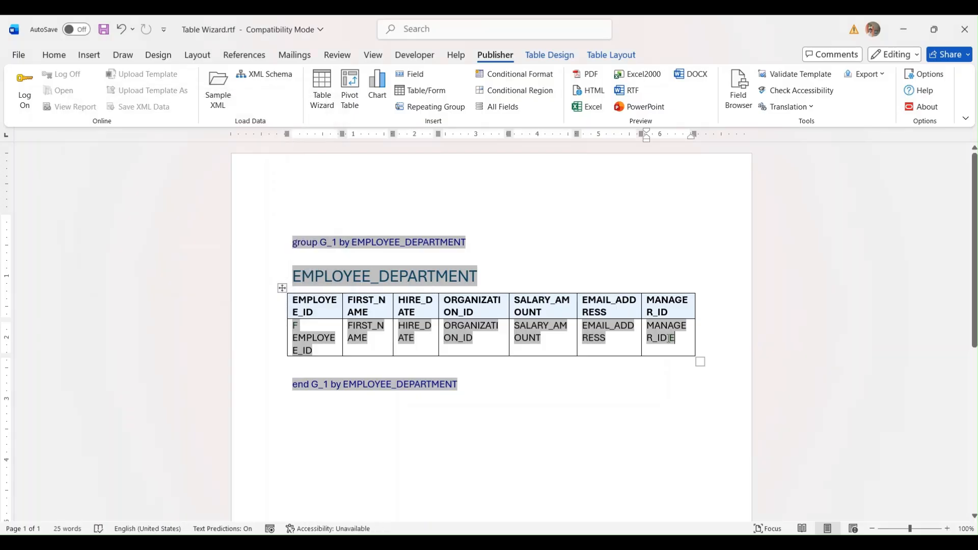
pyautogui.doubleClick(669, 338)
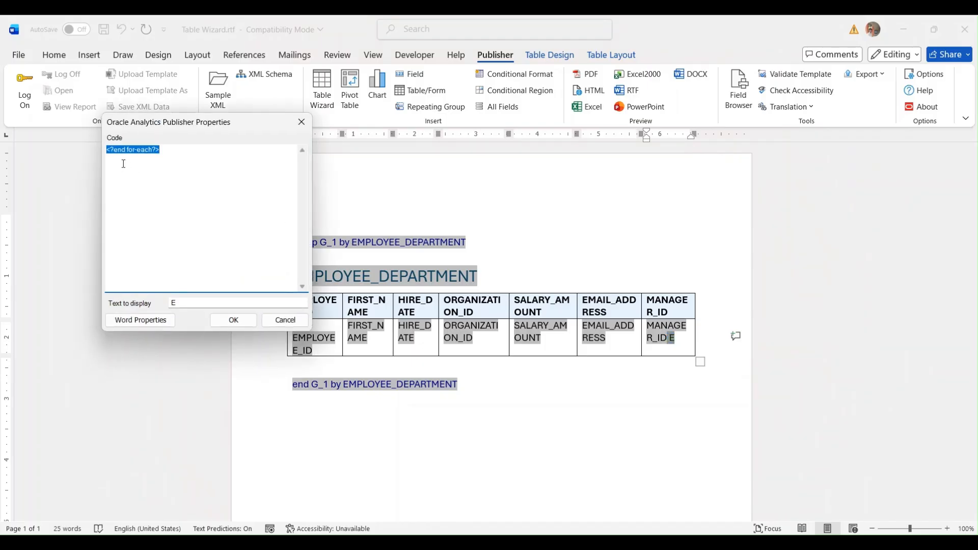
pyautogui.click(123, 161)
pyautogui.click(285, 320)
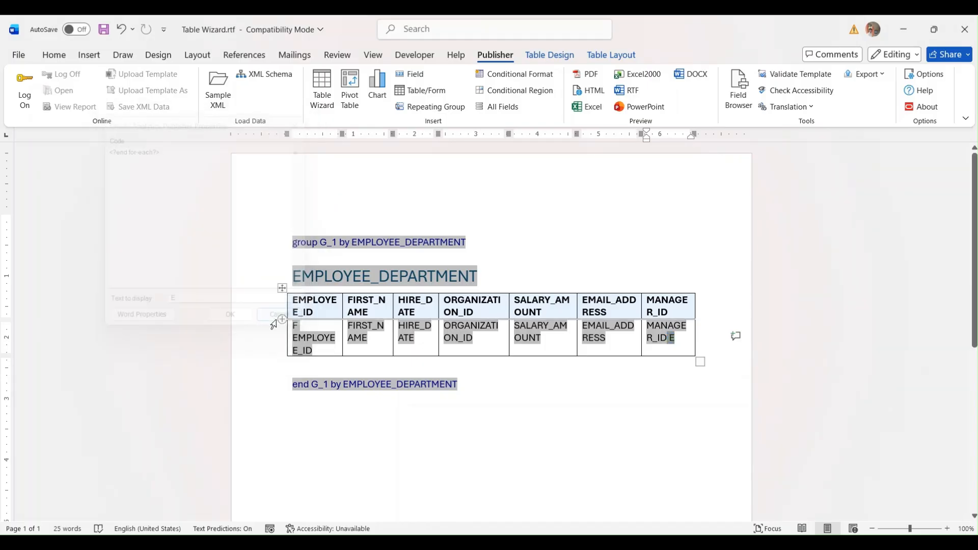
pyautogui.click(321, 340)
pyautogui.doubleClick(320, 340)
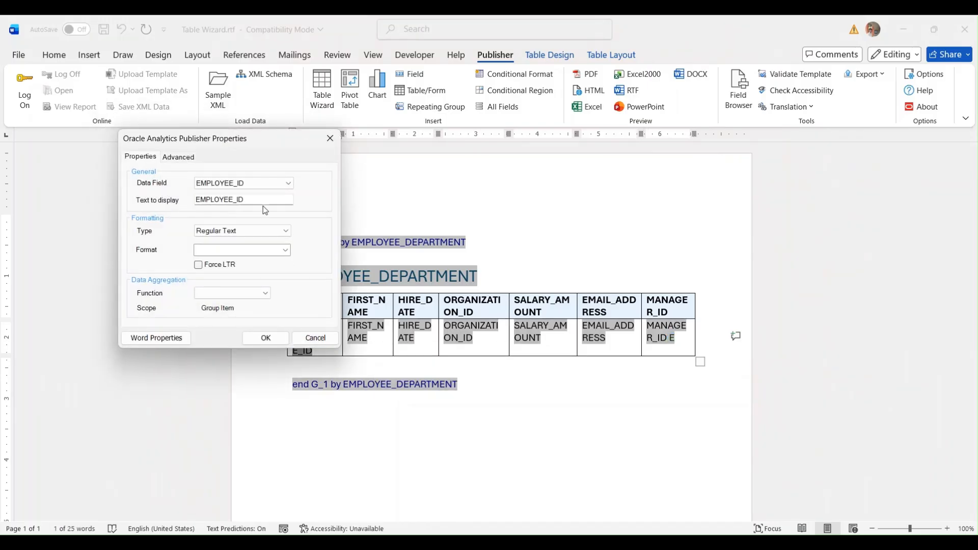
pyautogui.click(191, 157)
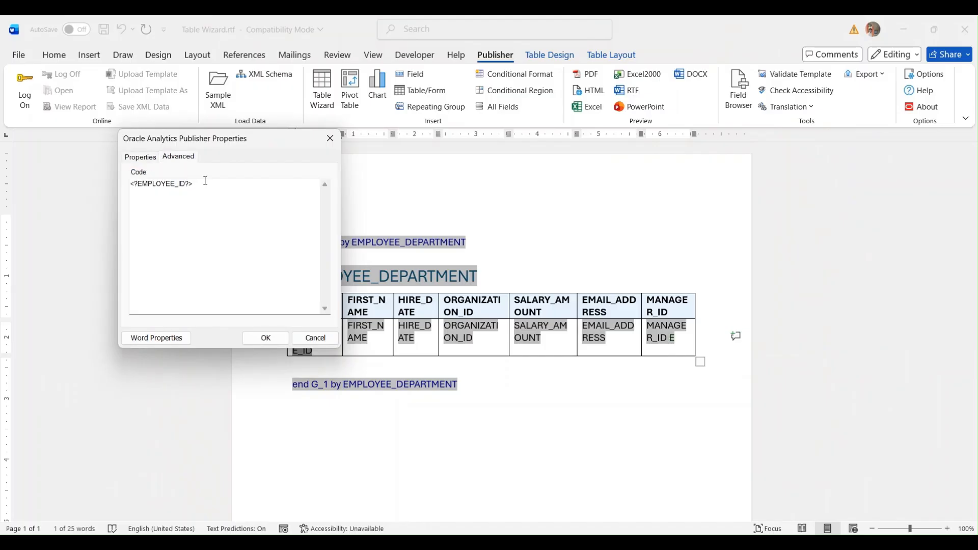
pyautogui.click(315, 338)
pyautogui.click(632, 91)
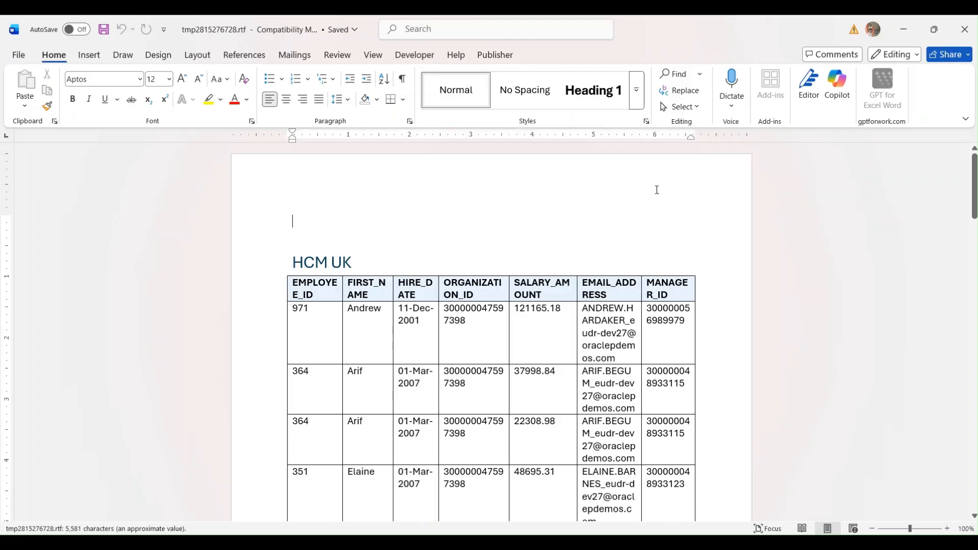
pyautogui.tripleClick(373, 265)
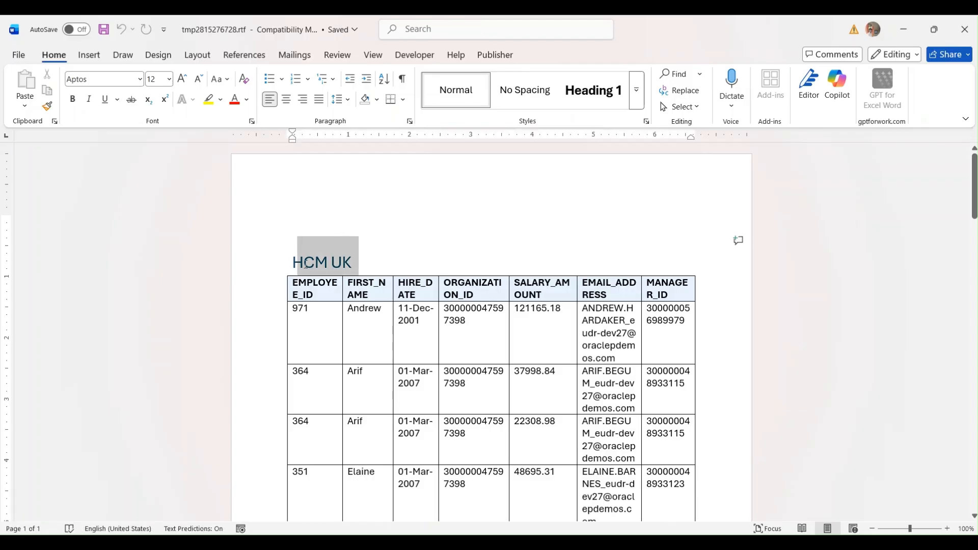
pyautogui.scroll(-6, 536, 284)
pyautogui.scroll(-12, 536, 284)
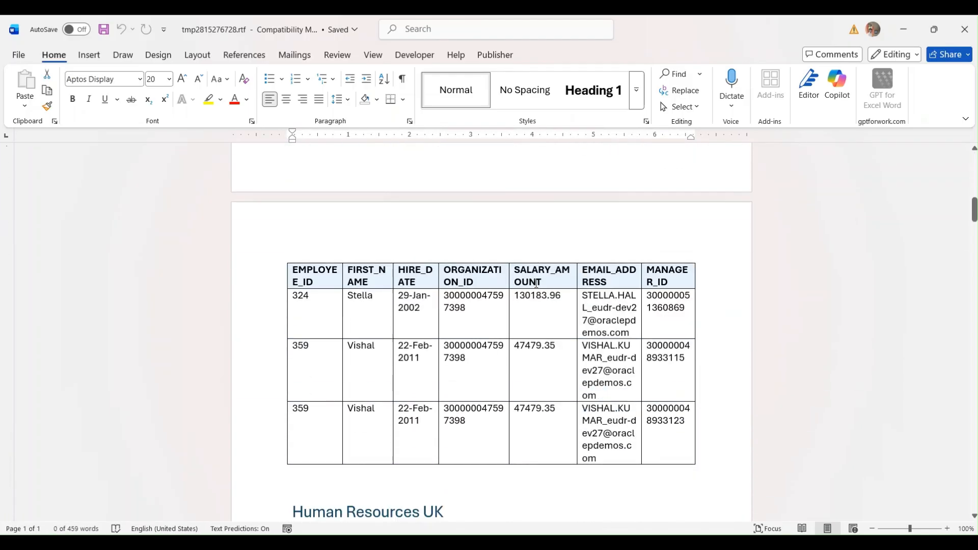
pyautogui.scroll(-15, 536, 284)
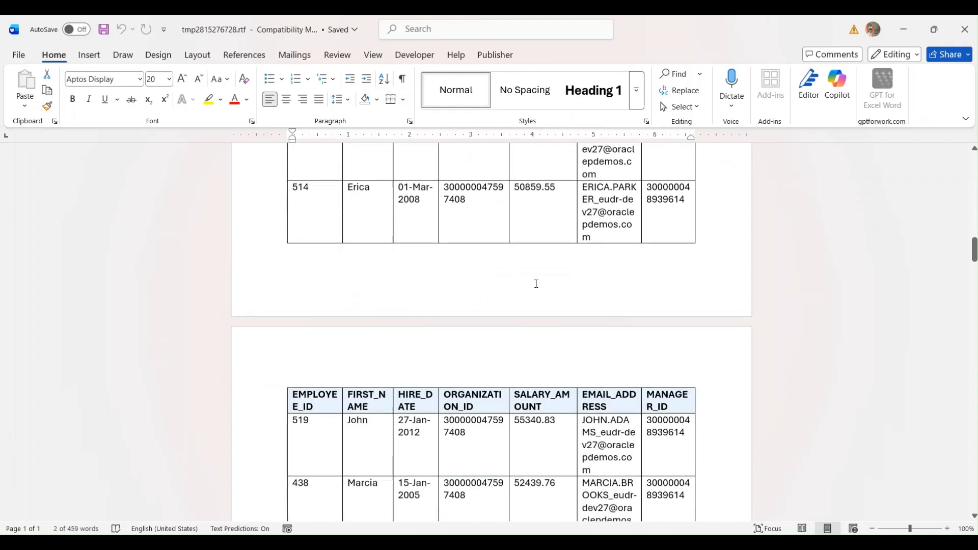
pyautogui.scroll(-4, 536, 284)
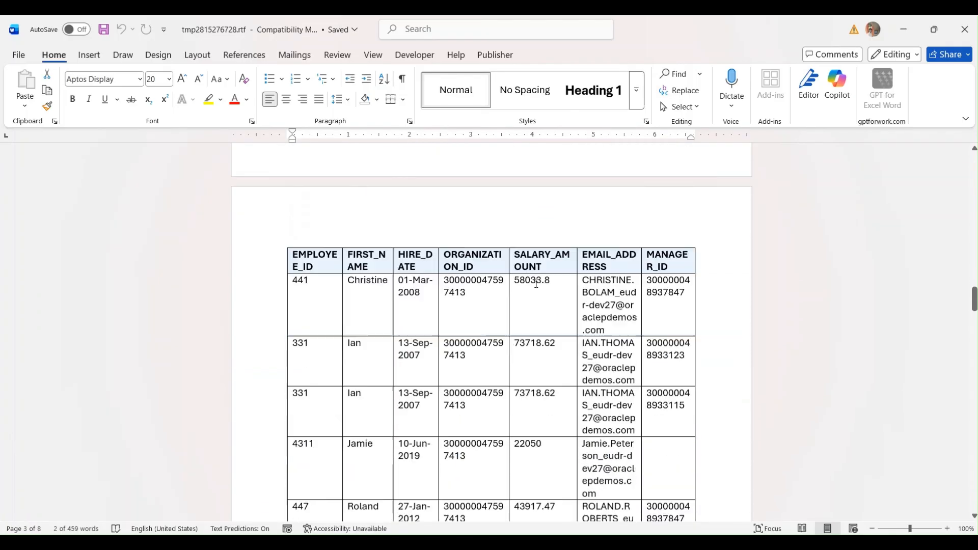
pyautogui.click(965, 29)
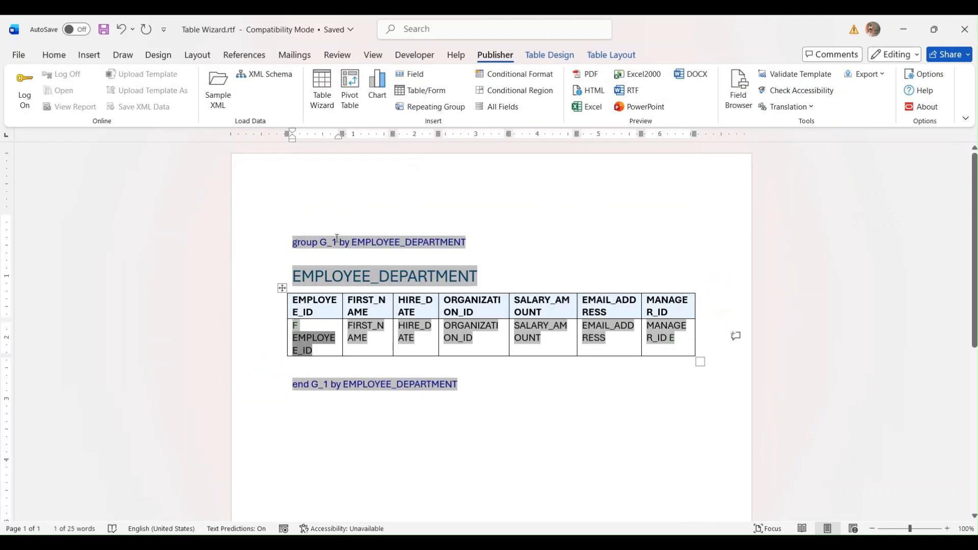
# - Clear the template and rerun the Table Wizard on G_1 with all eight fields
pyautogui.click(355, 216)
pyautogui.hotkey('ctrl', 'a')
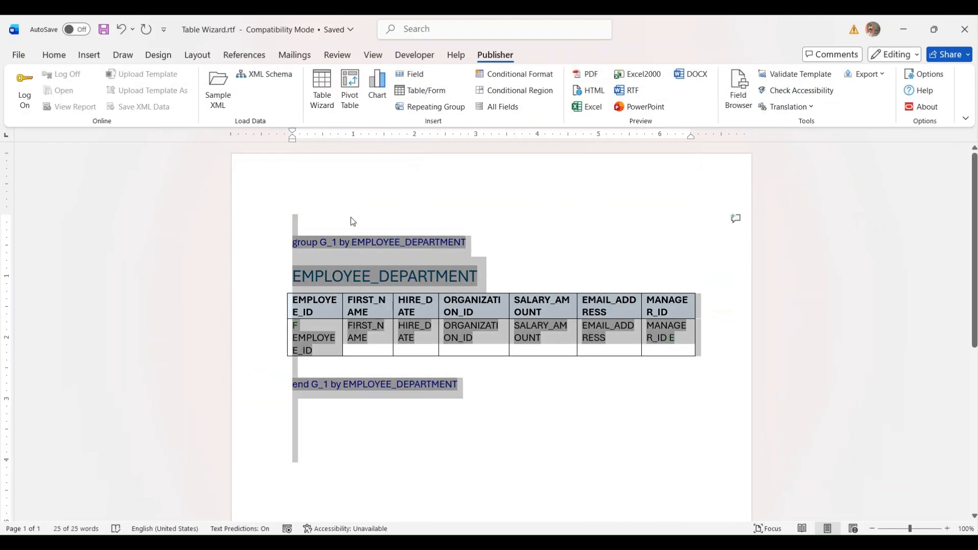
pyautogui.press('Delete')
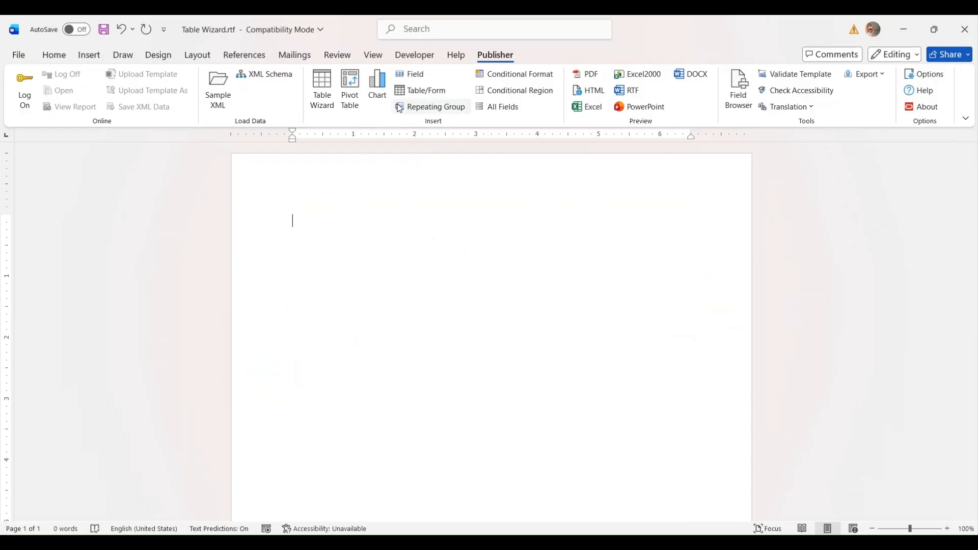
pyautogui.click(317, 104)
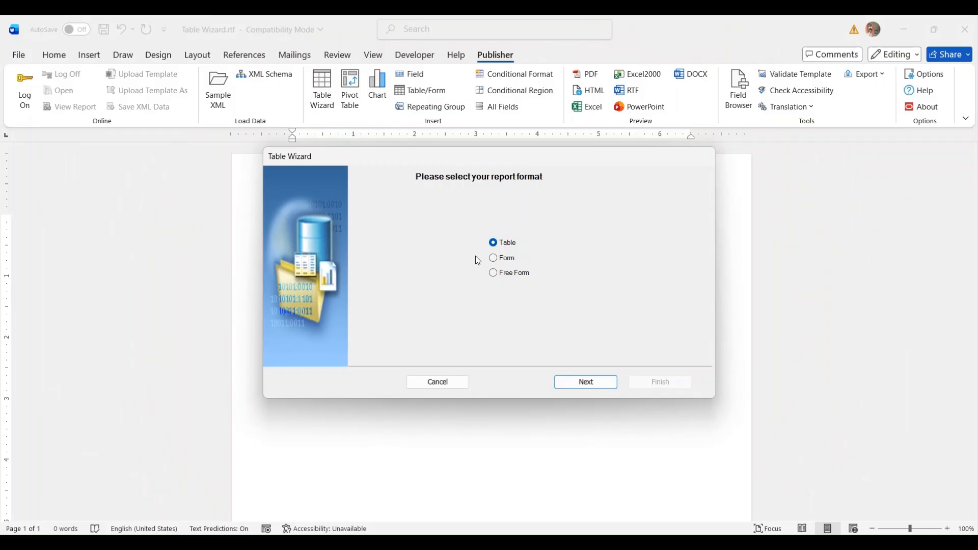
pyautogui.click(579, 383)
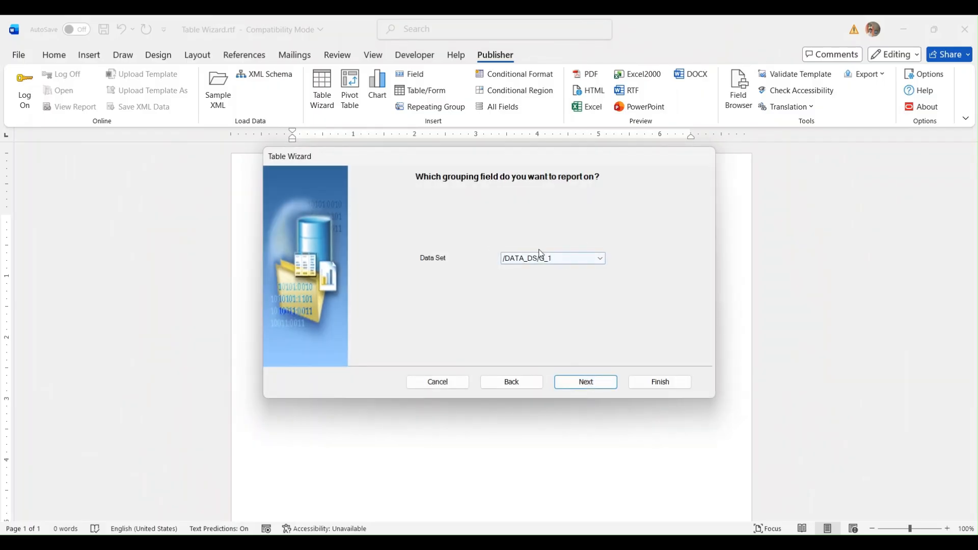
pyautogui.click(573, 382)
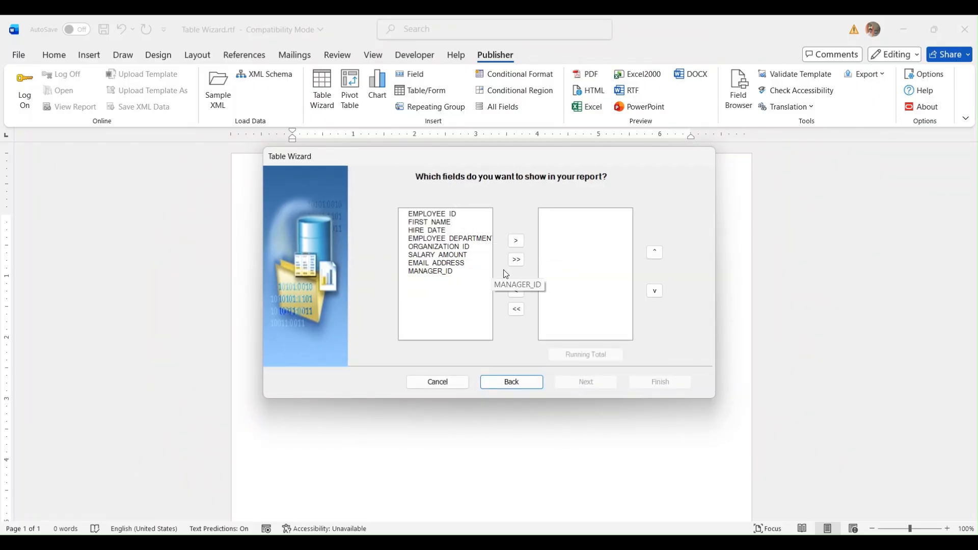
pyautogui.click(516, 260)
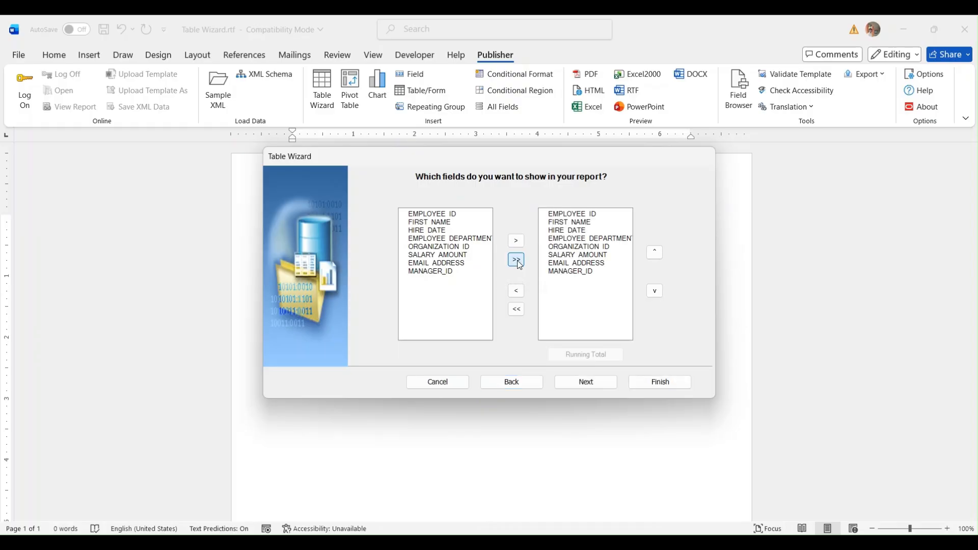
pyautogui.click(571, 381)
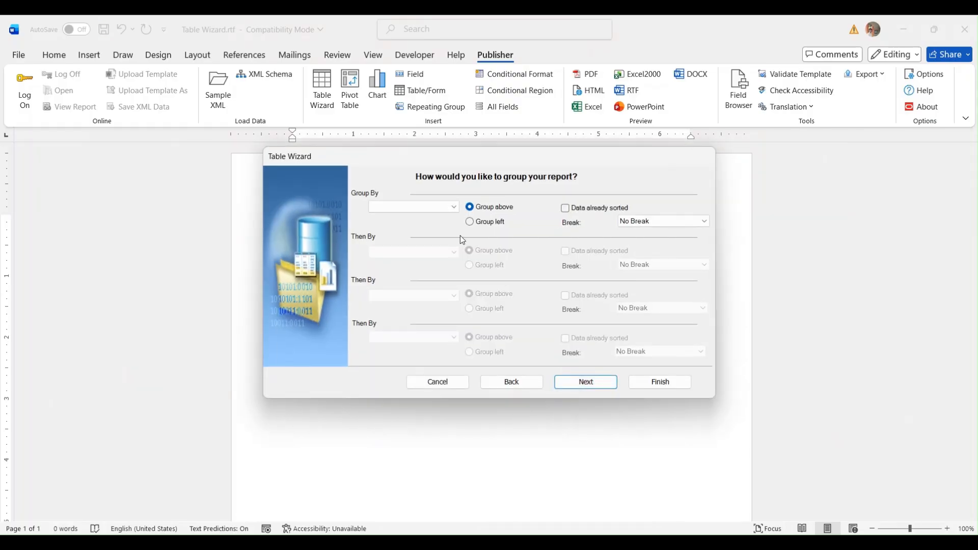
# - Group by EMPLOYEE_DEPARTMENT in a left column, sort by FIRST_NAME, and insert the table
pyautogui.click(444, 207)
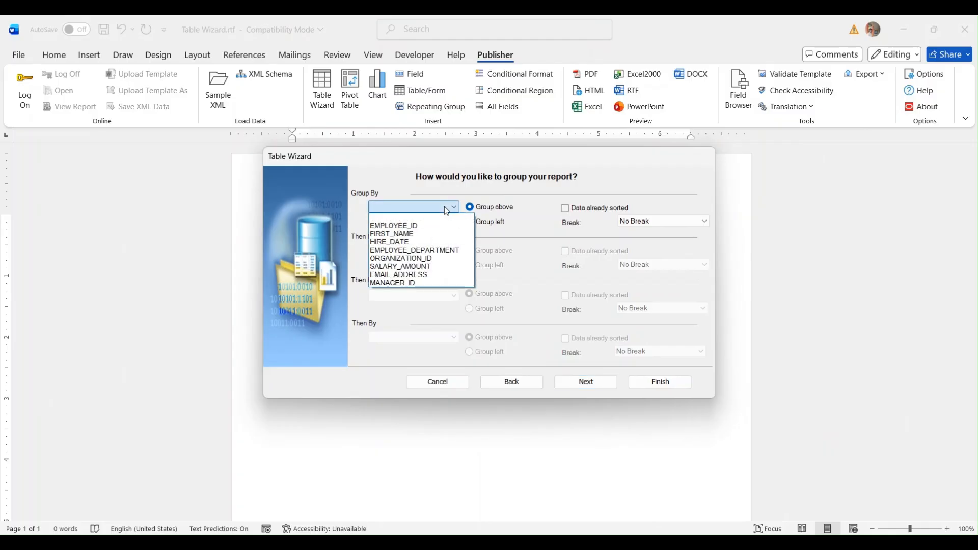
pyautogui.click(443, 250)
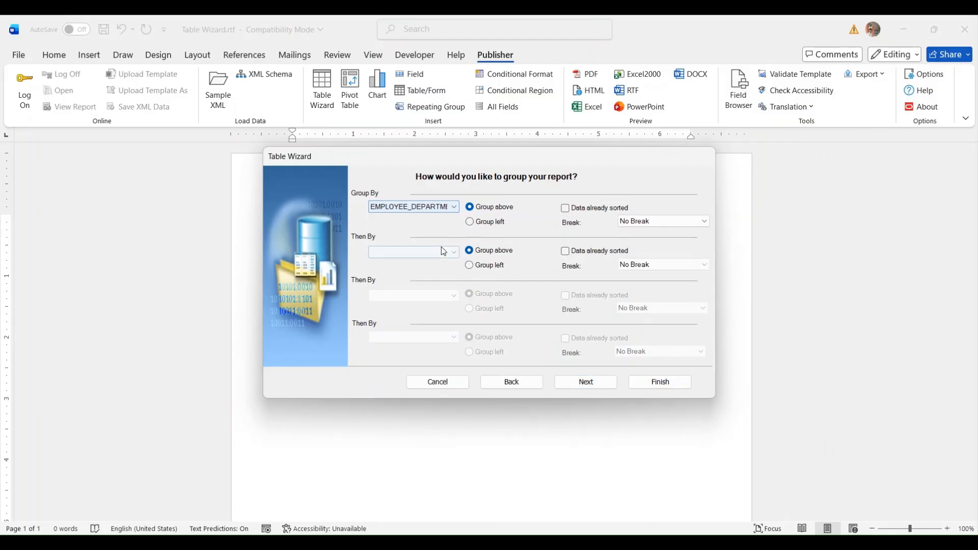
pyautogui.click(477, 224)
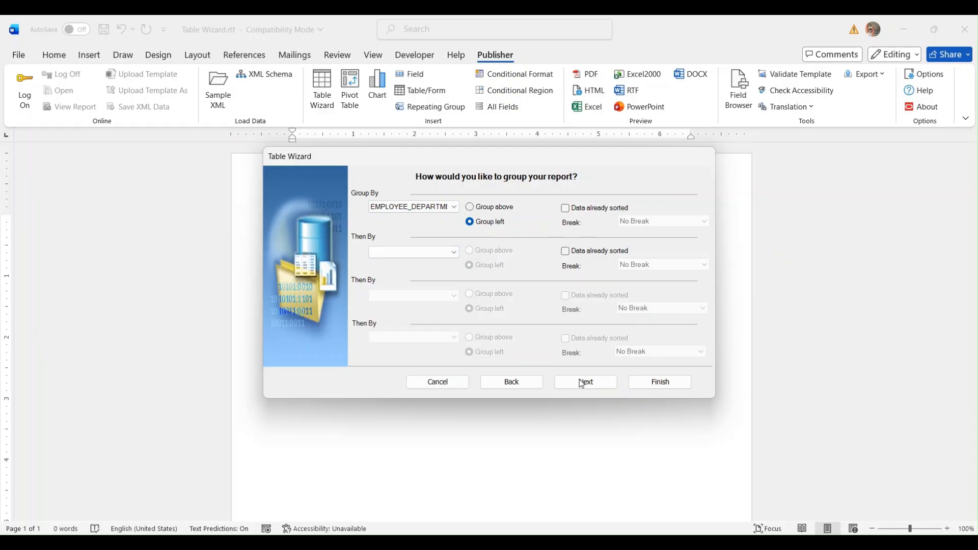
pyautogui.click(608, 383)
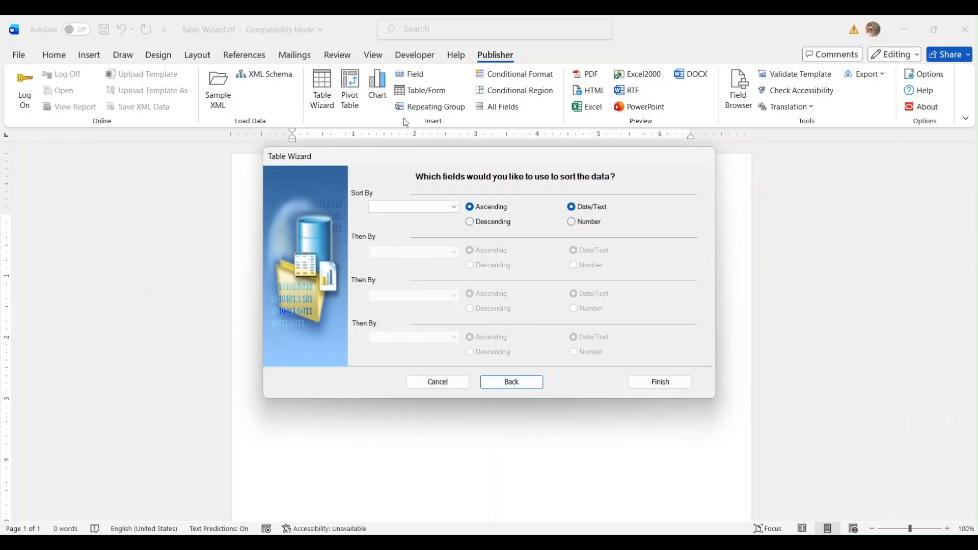
pyautogui.click(442, 207)
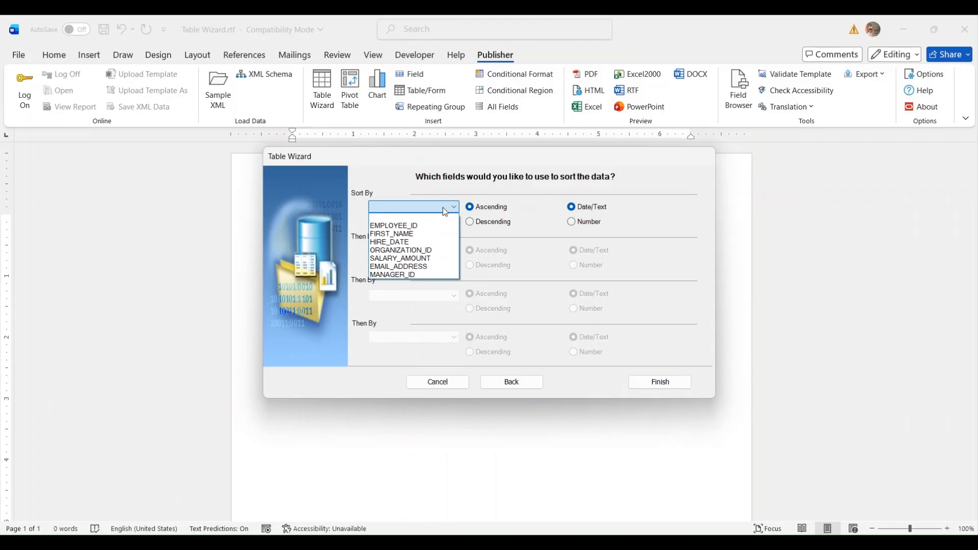
pyautogui.click(441, 234)
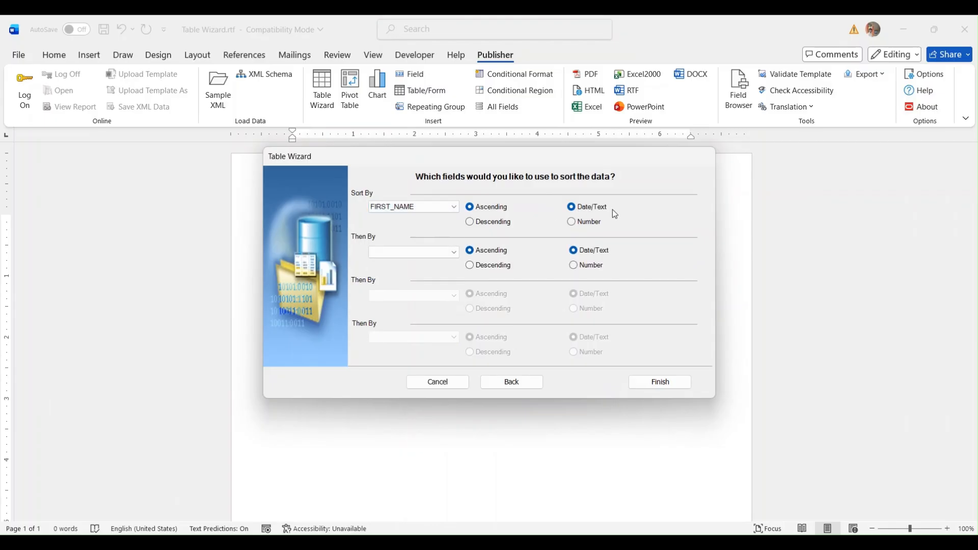
pyautogui.click(661, 382)
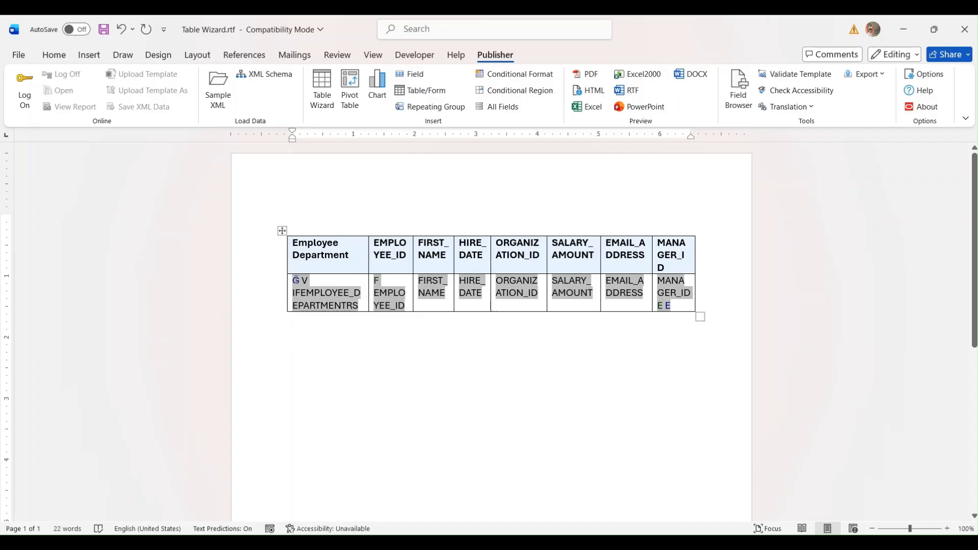
# - Inspect the Publisher code of the group loop field in the first data cell
pyautogui.click(296, 281)
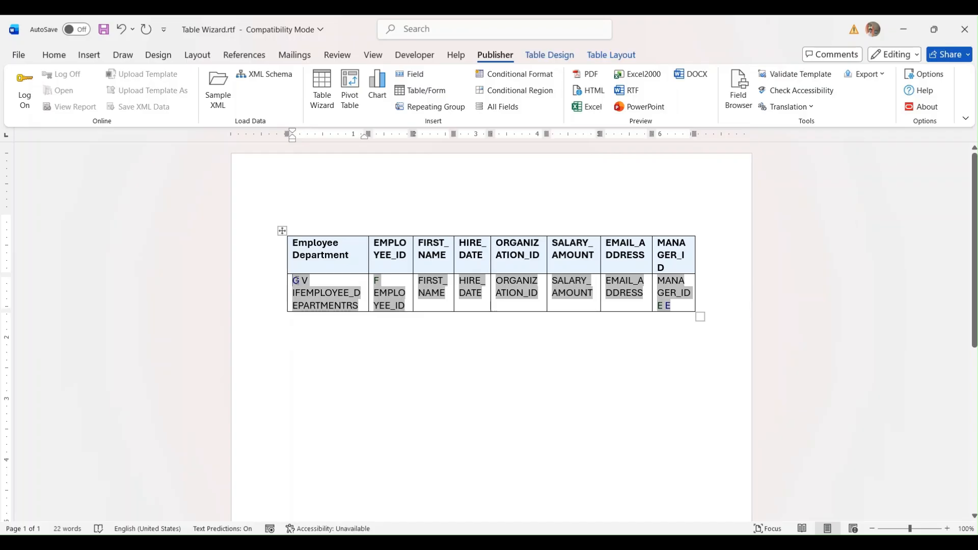
pyautogui.doubleClick(296, 280)
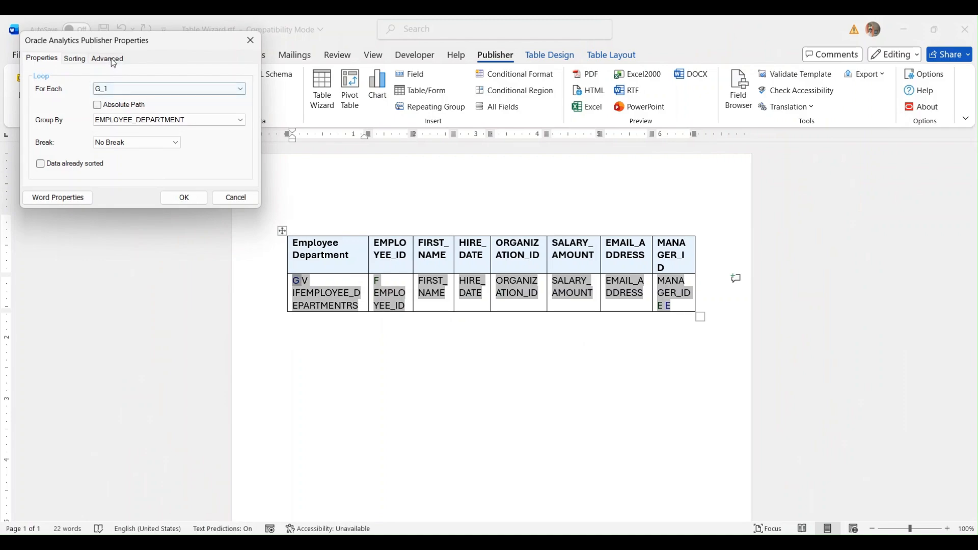
pyautogui.click(111, 59)
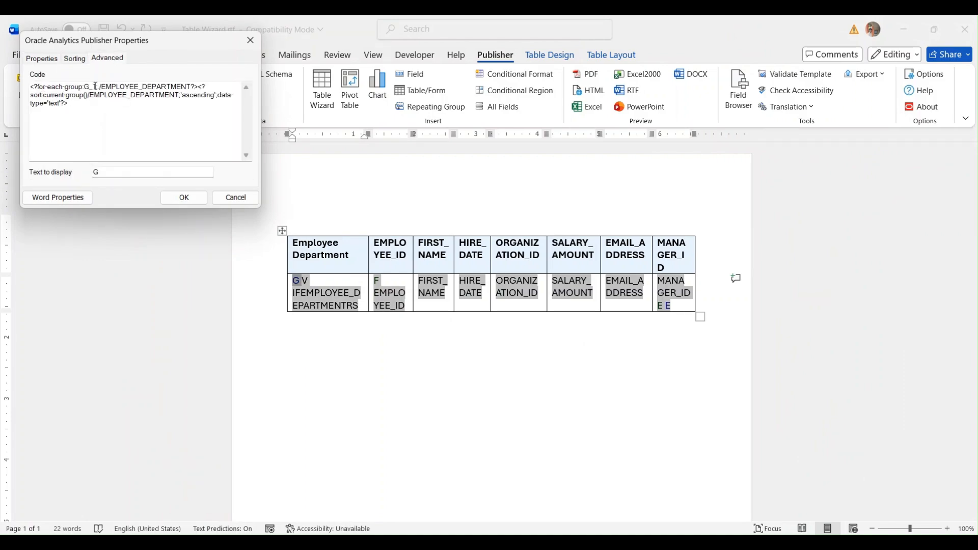
pyautogui.doubleClick(195, 87)
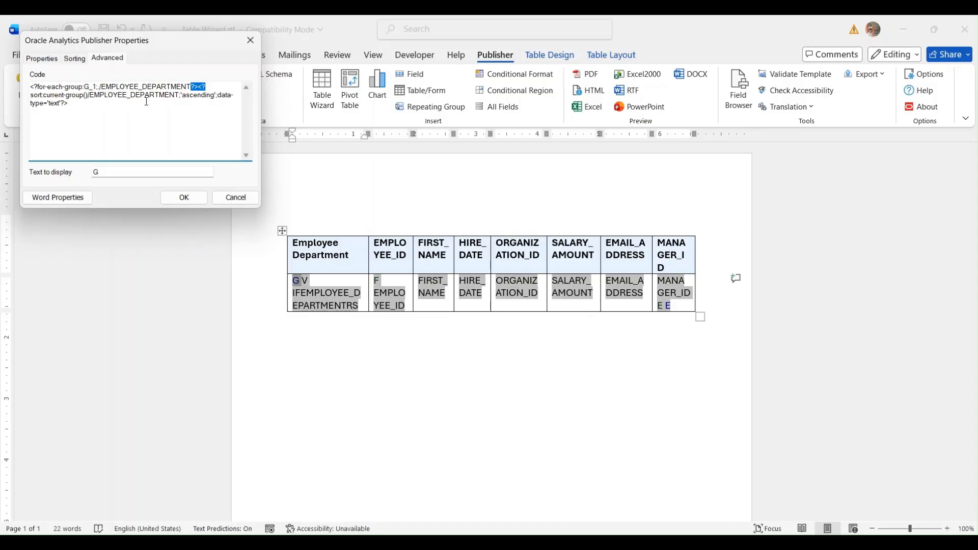
pyautogui.click(234, 197)
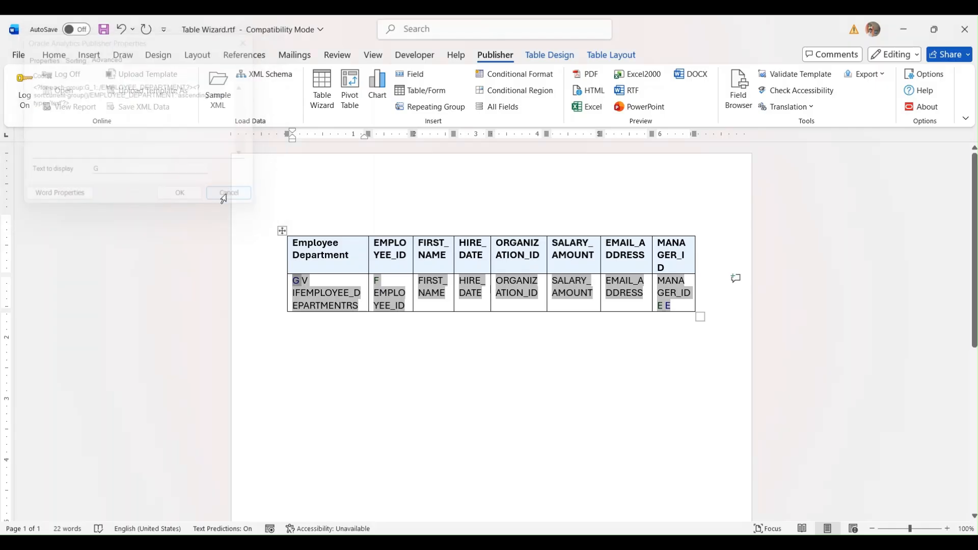
# - Open the V field's Publisher code and highlight its variable@ part
pyautogui.doubleClick(304, 280)
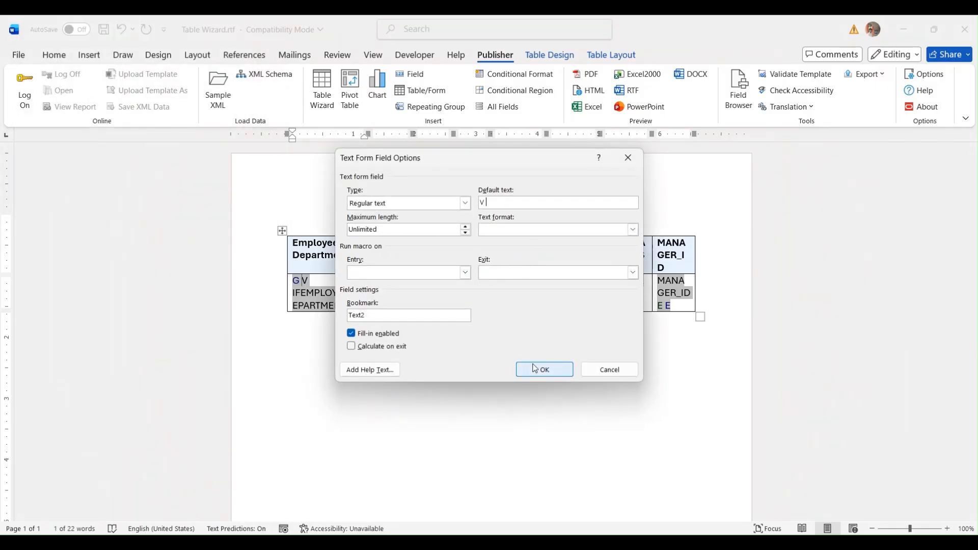
pyautogui.click(609, 370)
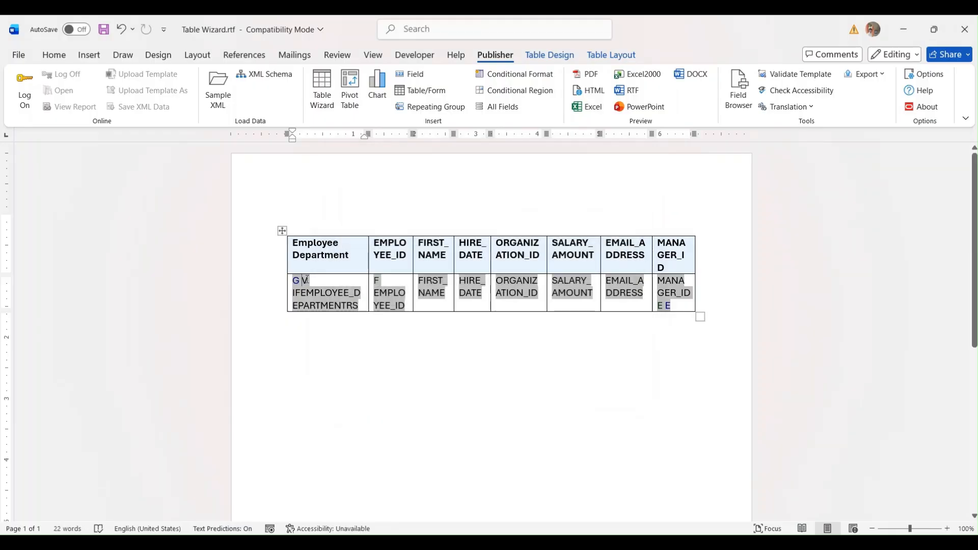
pyautogui.doubleClick(306, 280)
pyautogui.click(109, 132)
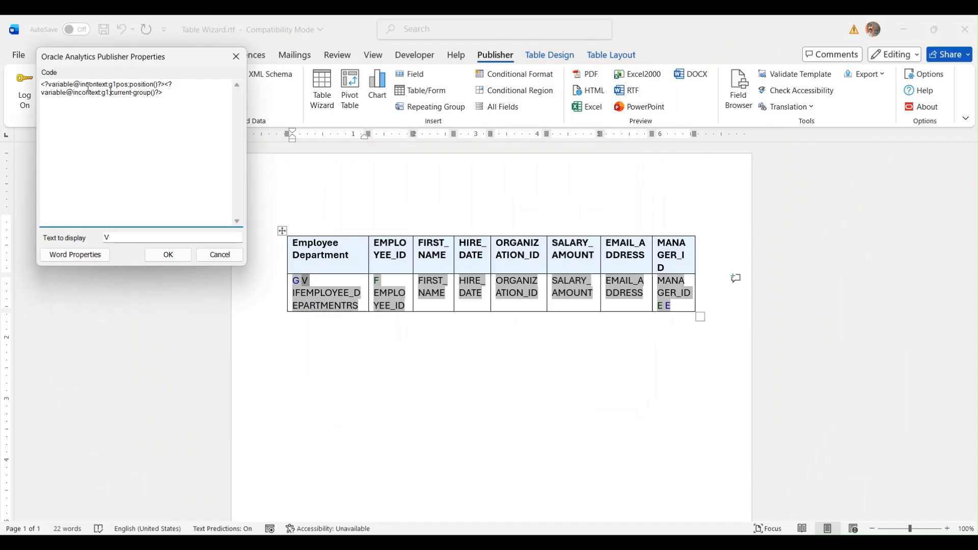
pyautogui.moveTo(79, 84); pyautogui.dragTo(49, 86)
pyautogui.click(79, 93)
# - Check the E (end for-each) field's options and Publisher code without changing them
pyautogui.click(220, 254)
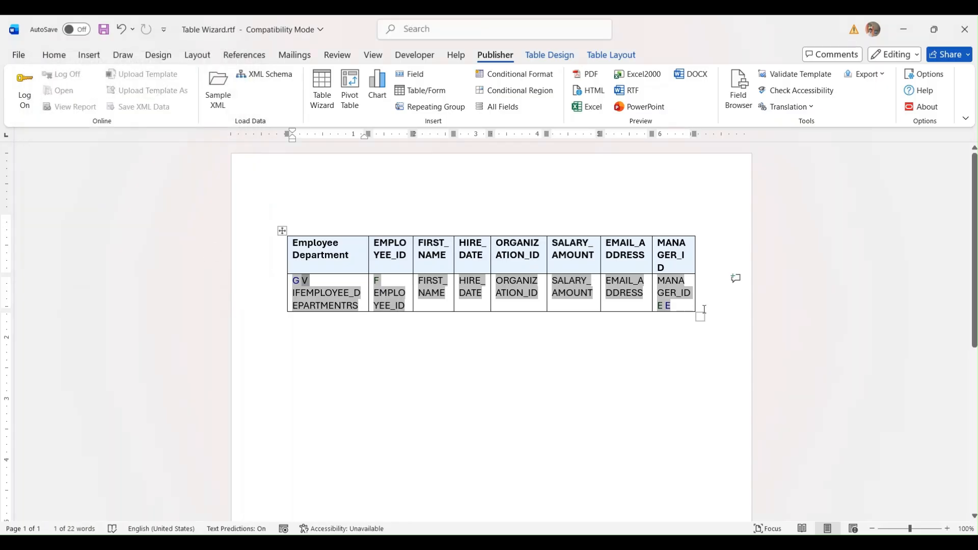
pyautogui.doubleClick(665, 306)
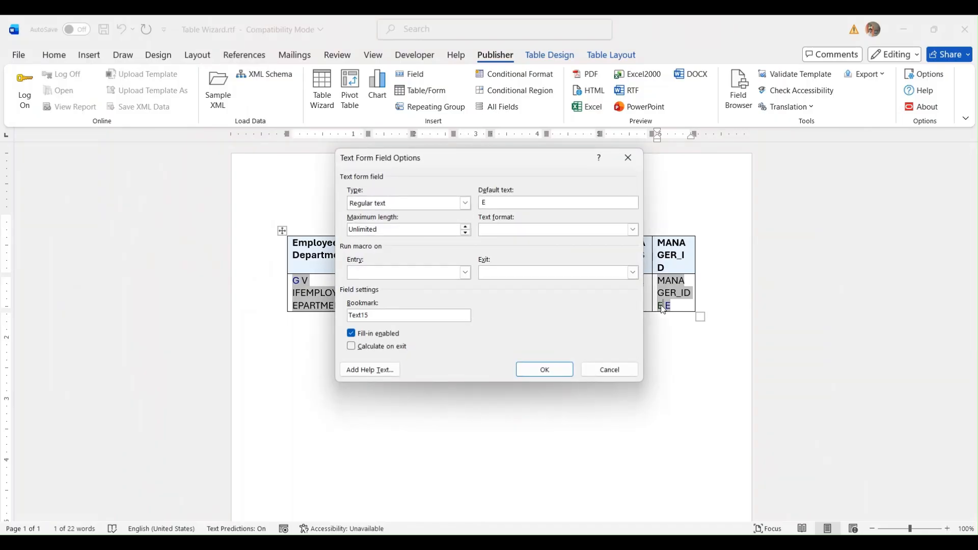
pyautogui.click(611, 370)
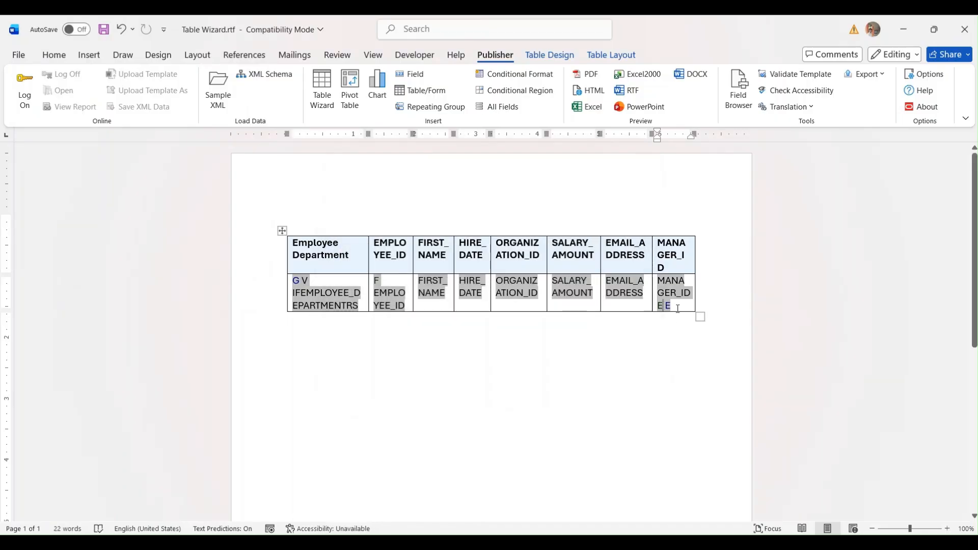
pyautogui.doubleClick(660, 305)
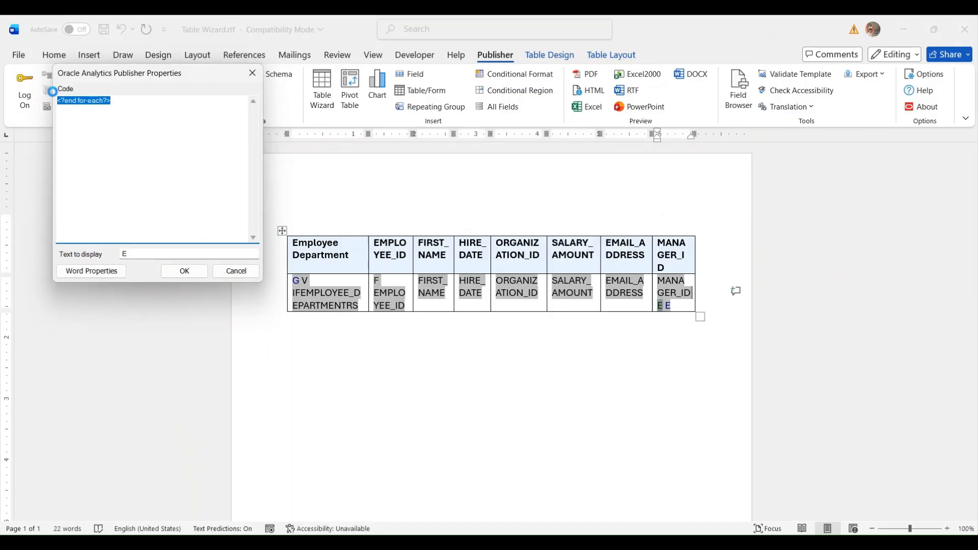
pyautogui.click(152, 113)
pyautogui.click(219, 274)
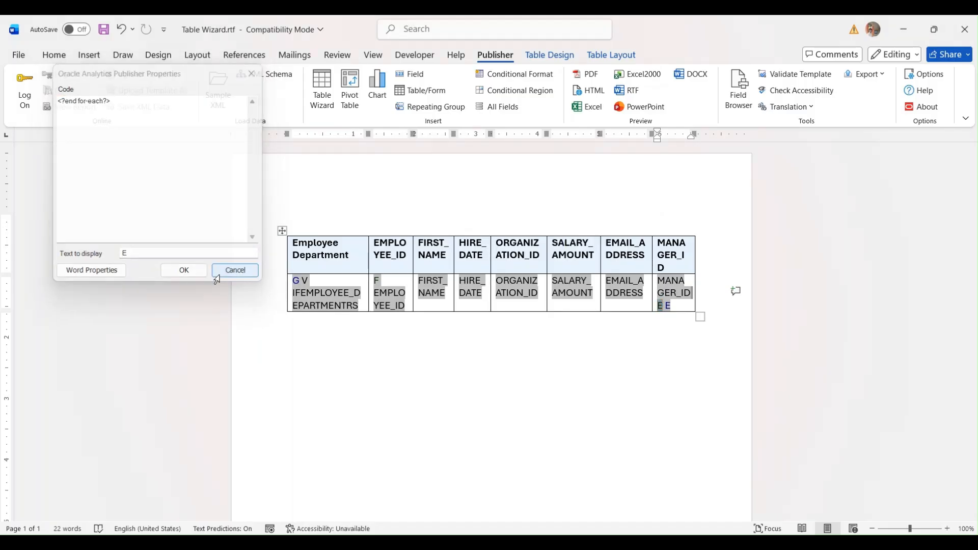
pyautogui.doubleClick(667, 305)
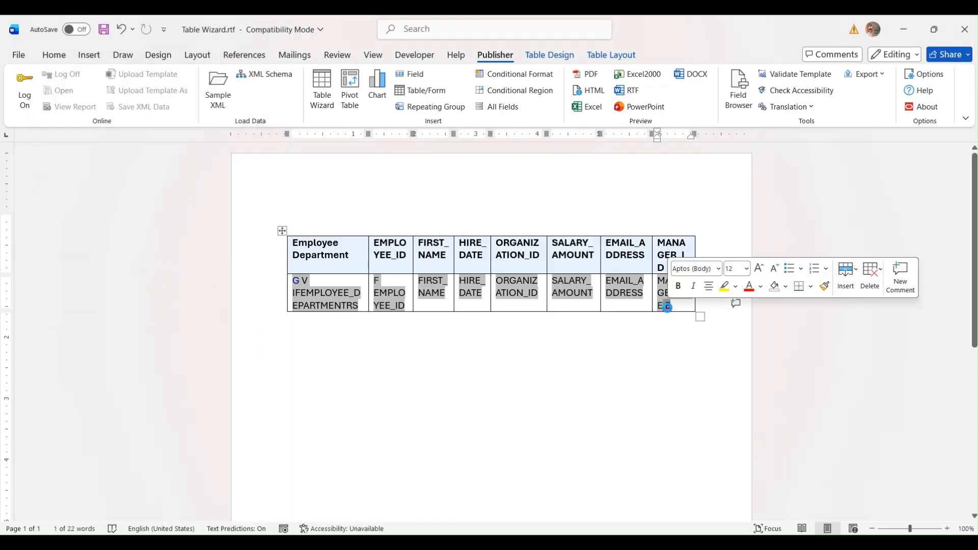
pyautogui.click(253, 293)
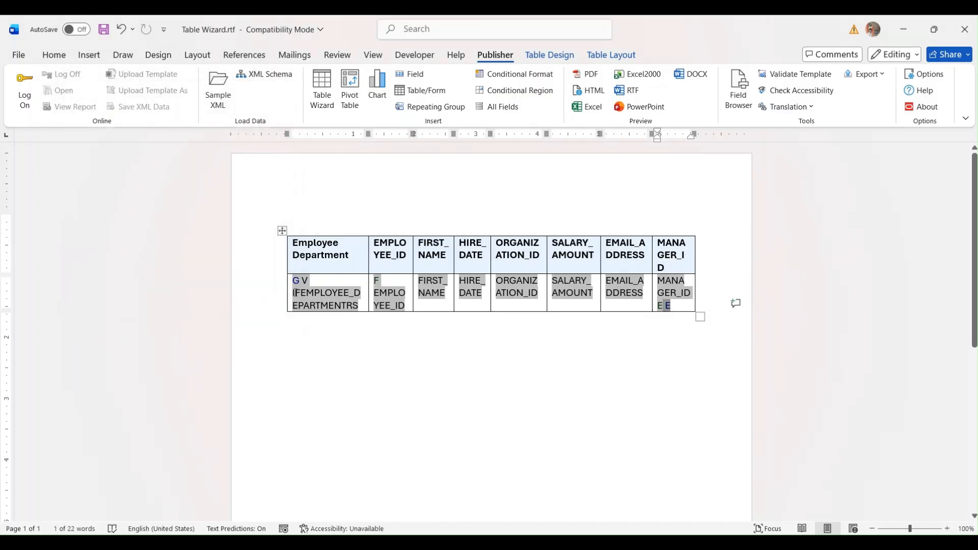
# - Inspect the IF field's if@cell position condition, then launch the RTF preview
pyautogui.doubleClick(294, 292)
pyautogui.click(212, 173)
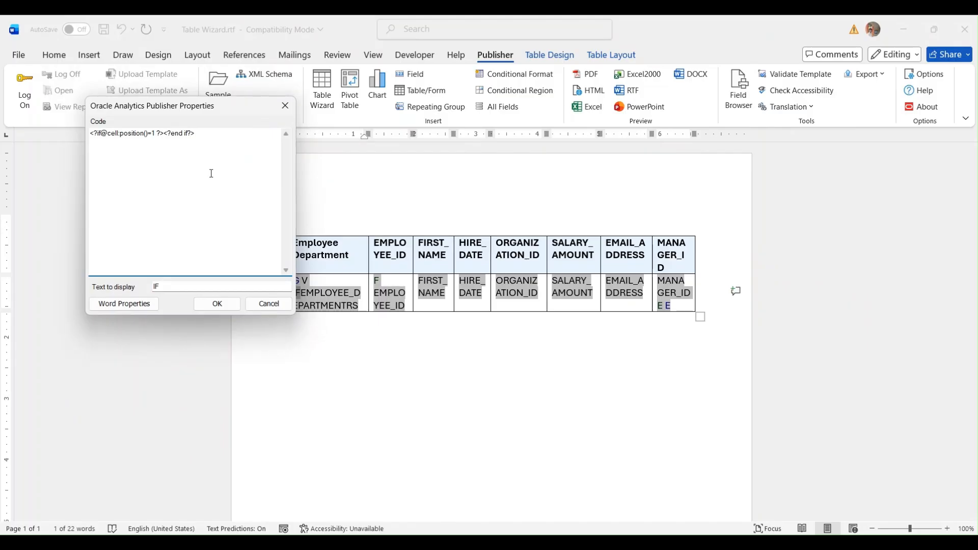
pyautogui.moveTo(99, 132); pyautogui.dragTo(189, 138)
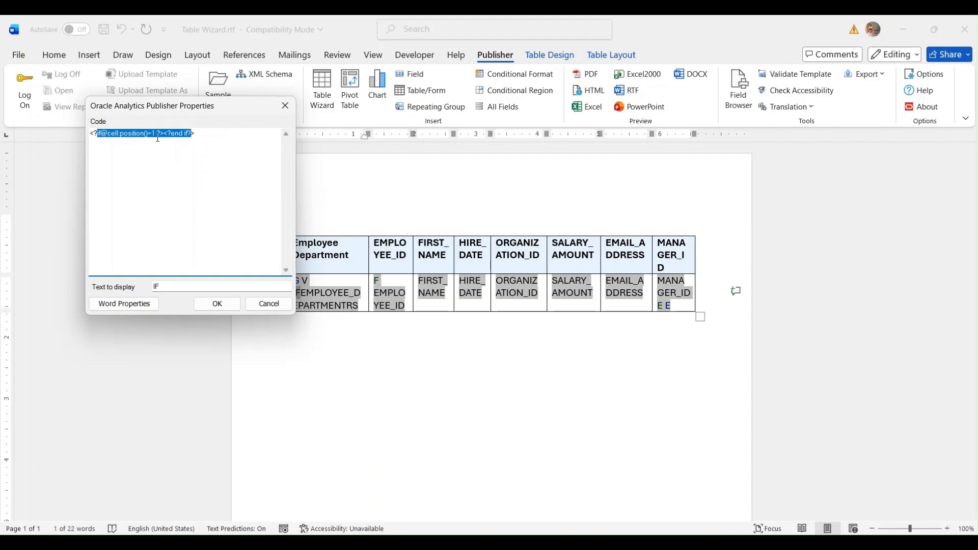
pyautogui.click(260, 304)
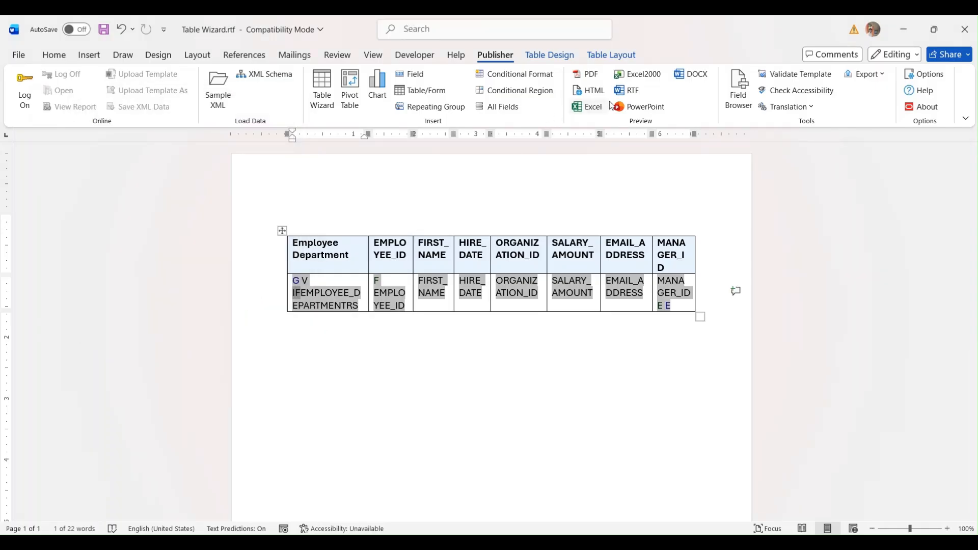
pyautogui.click(624, 92)
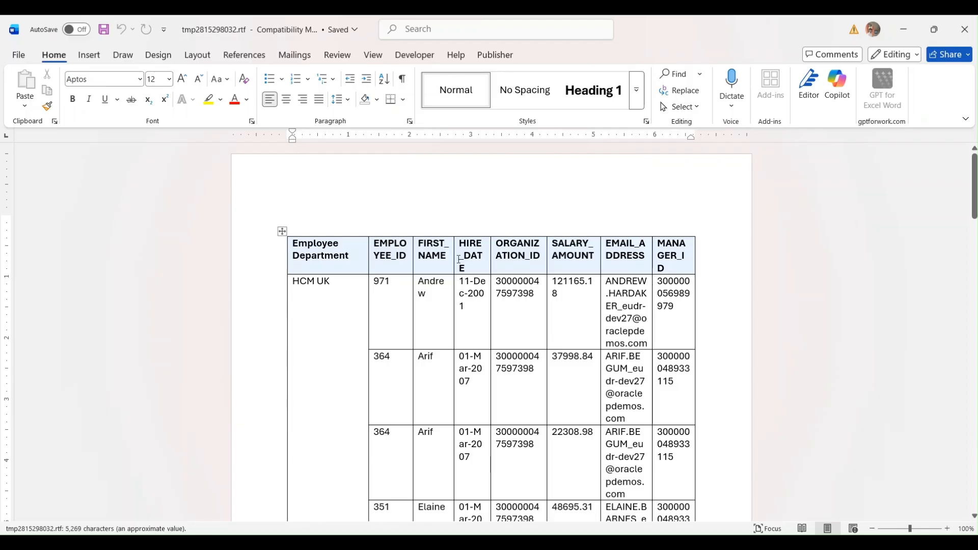
# - Scroll the RTF preview and select HCM UK to check its employee grouping
pyautogui.scroll(-1, 482, 245)
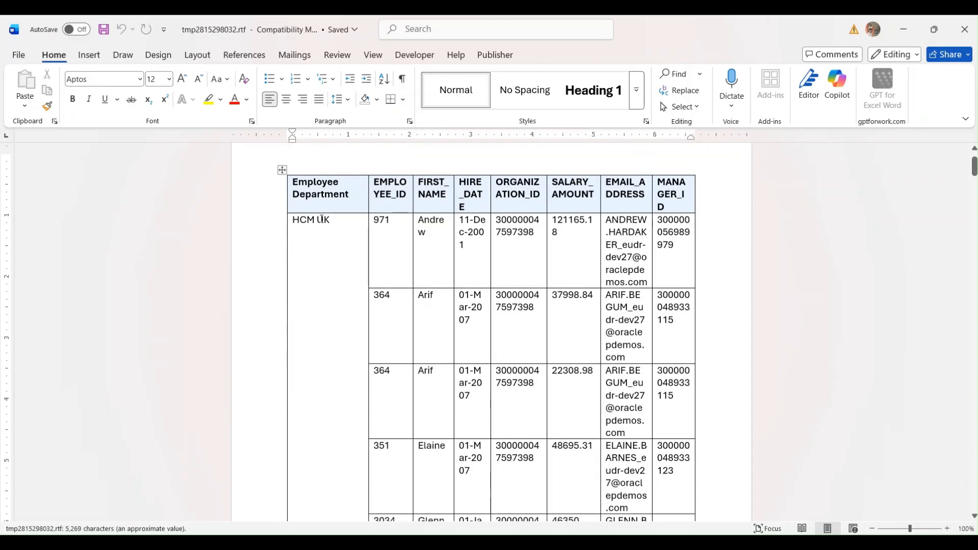
pyautogui.scroll(-1, 308, 210)
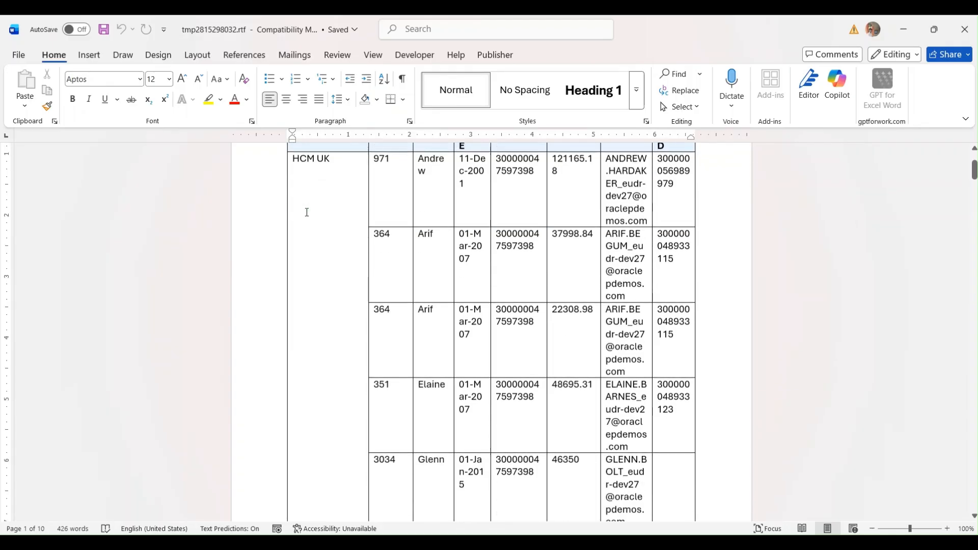
pyautogui.scroll(1, 311, 206)
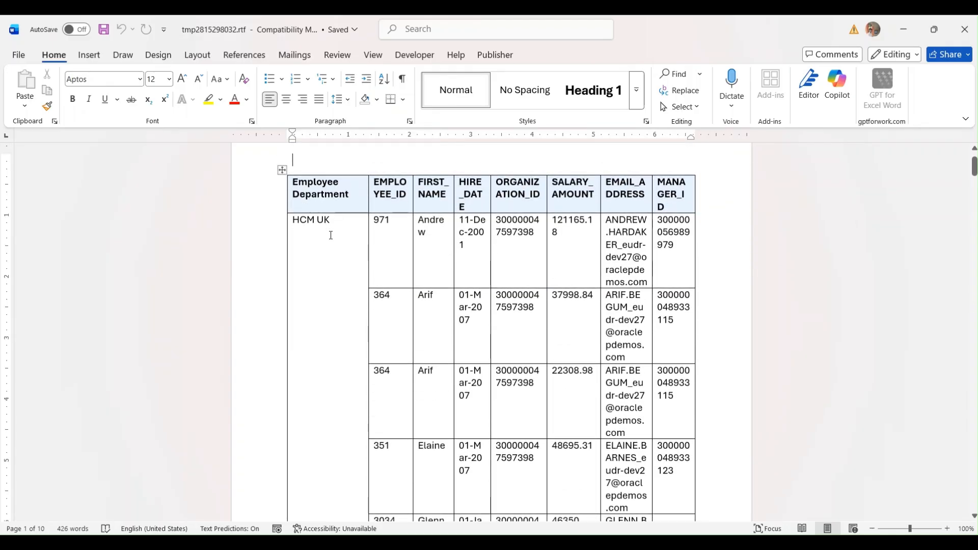
pyautogui.moveTo(331, 221); pyautogui.dragTo(305, 218)
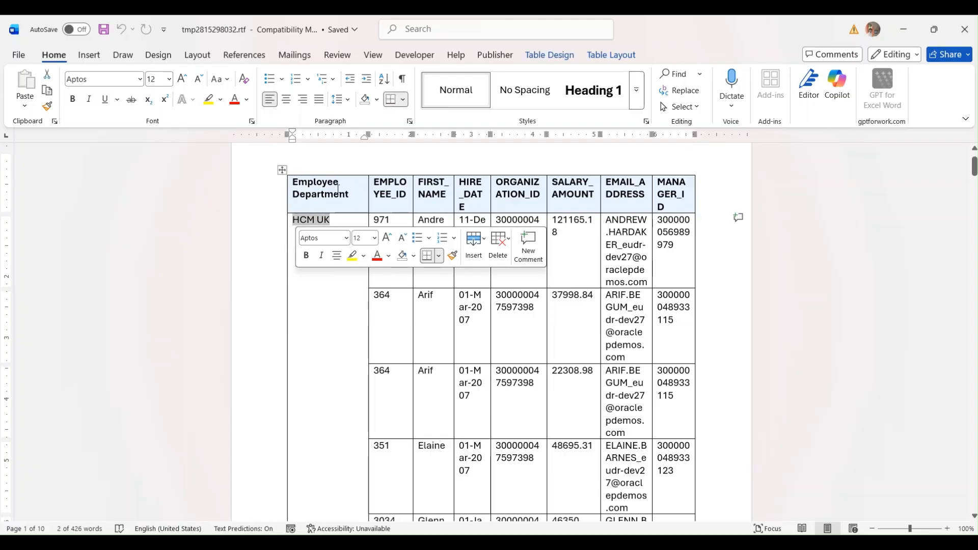
pyautogui.moveTo(337, 223); pyautogui.dragTo(306, 219)
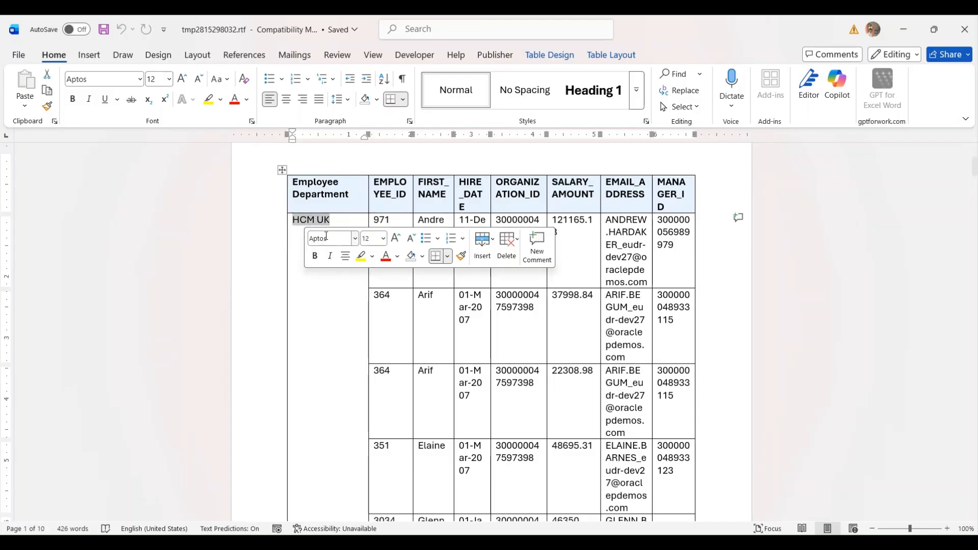
pyautogui.scroll(-5, 328, 267)
pyautogui.scroll(-8, 326, 270)
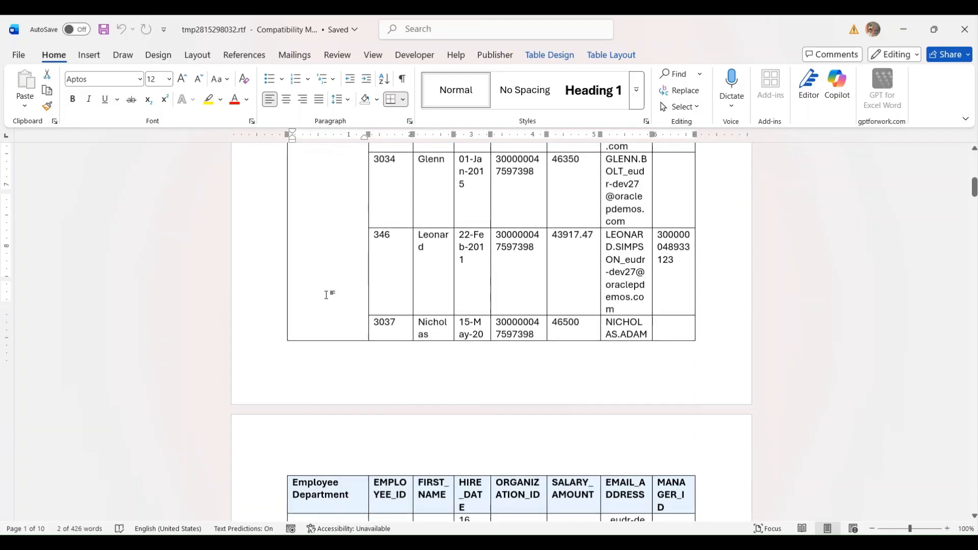
pyautogui.scroll(-6, 344, 349)
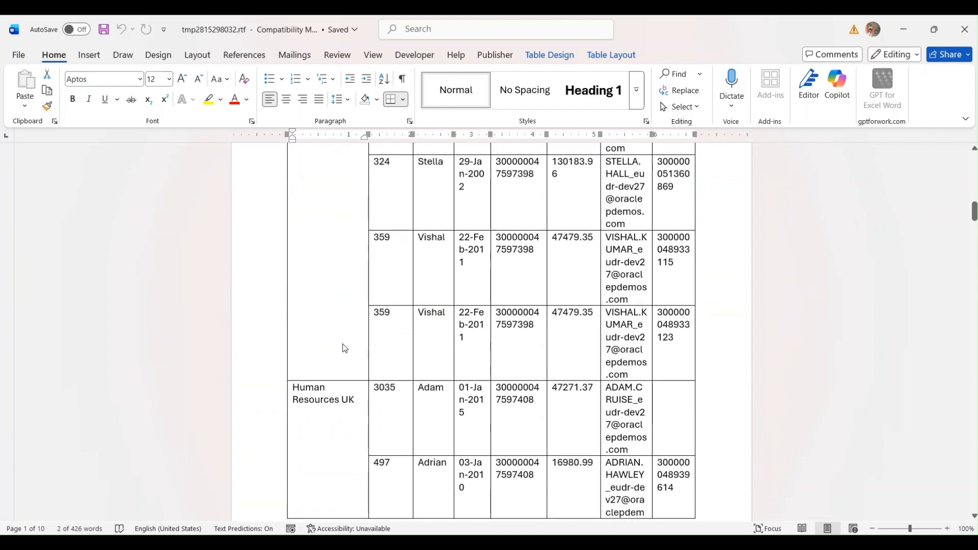
pyautogui.scroll(12, 366, 331)
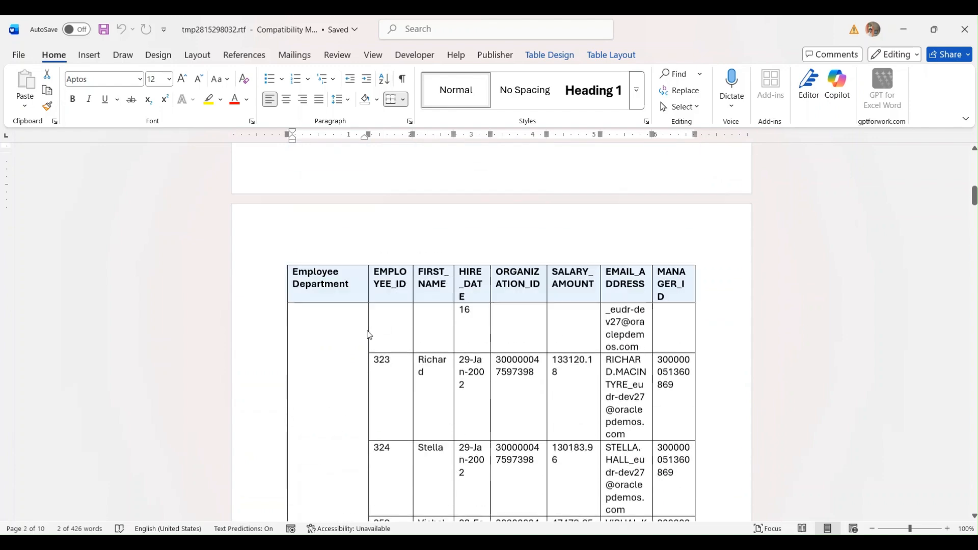
pyautogui.scroll(4, 365, 322)
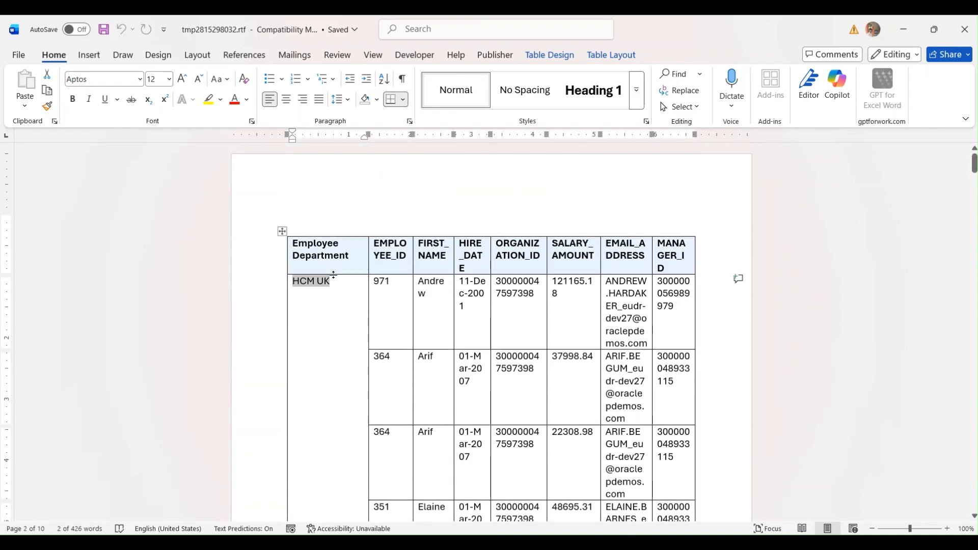
pyautogui.click(333, 280)
# - Scroll on to the Learning UK department, select its name, then close the preview
pyautogui.scroll(-10, 328, 291)
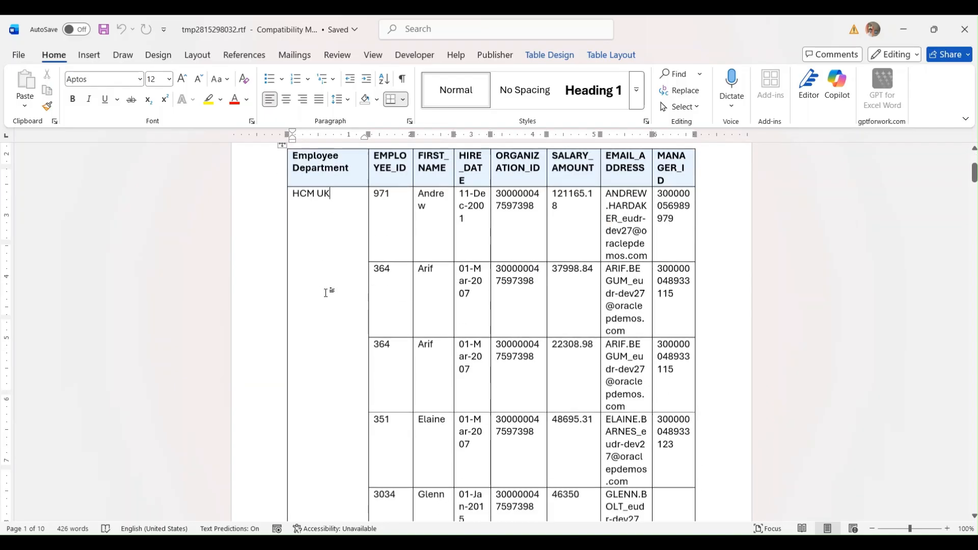
pyautogui.scroll(-14, 323, 296)
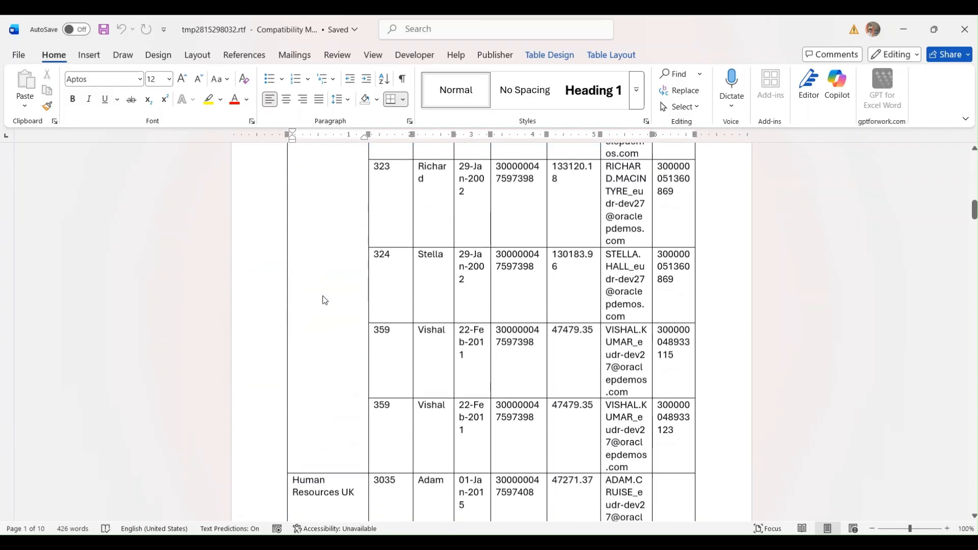
pyautogui.scroll(-12, 375, 326)
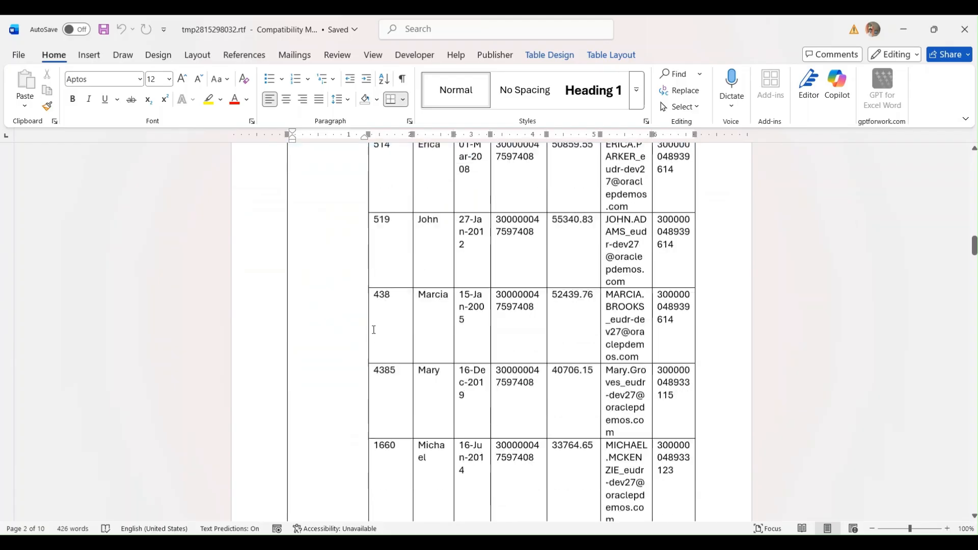
pyautogui.scroll(-1, 387, 464)
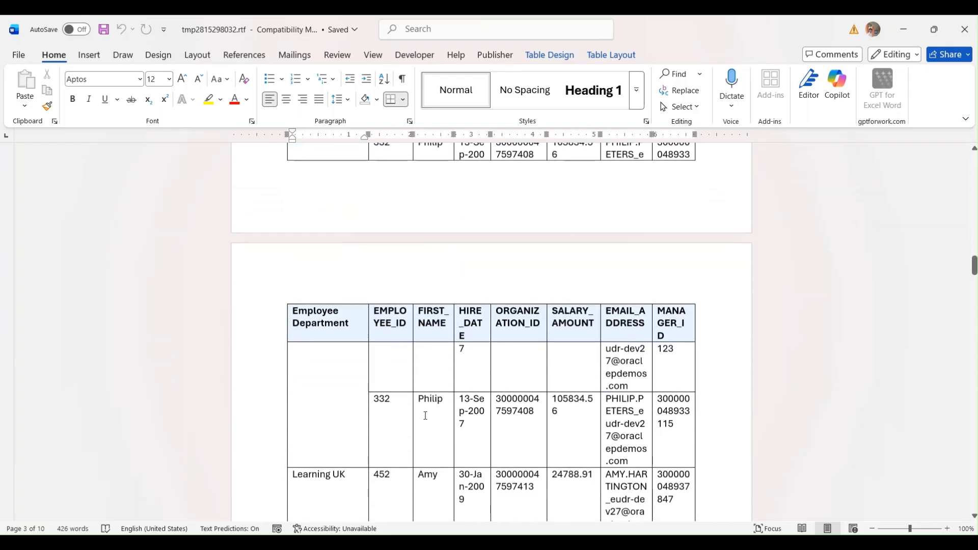
pyautogui.tripleClick(339, 475)
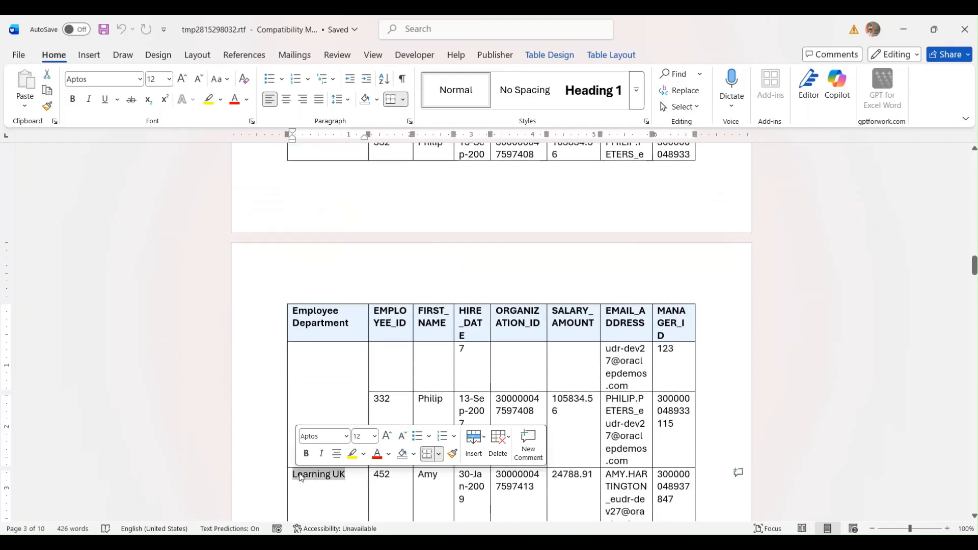
pyautogui.scroll(-3, 428, 374)
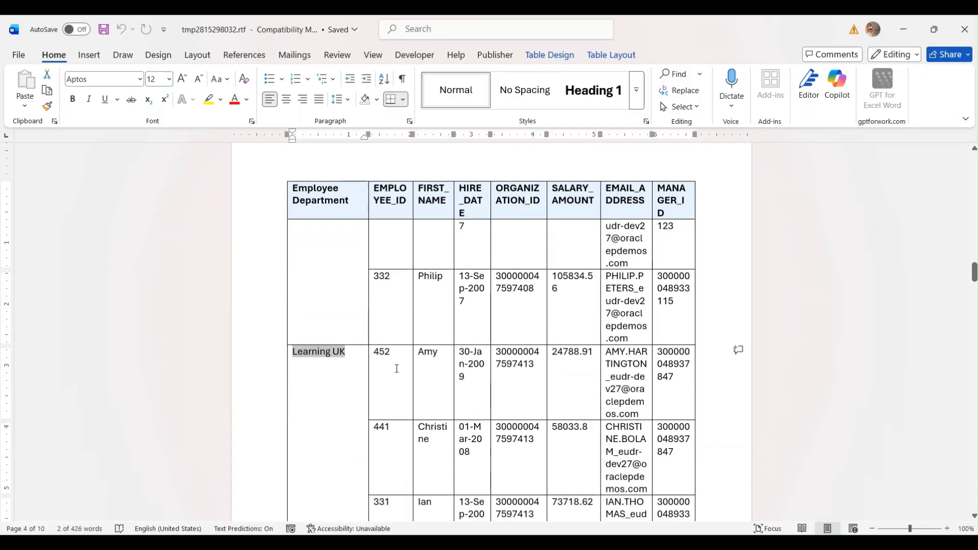
pyautogui.click(356, 373)
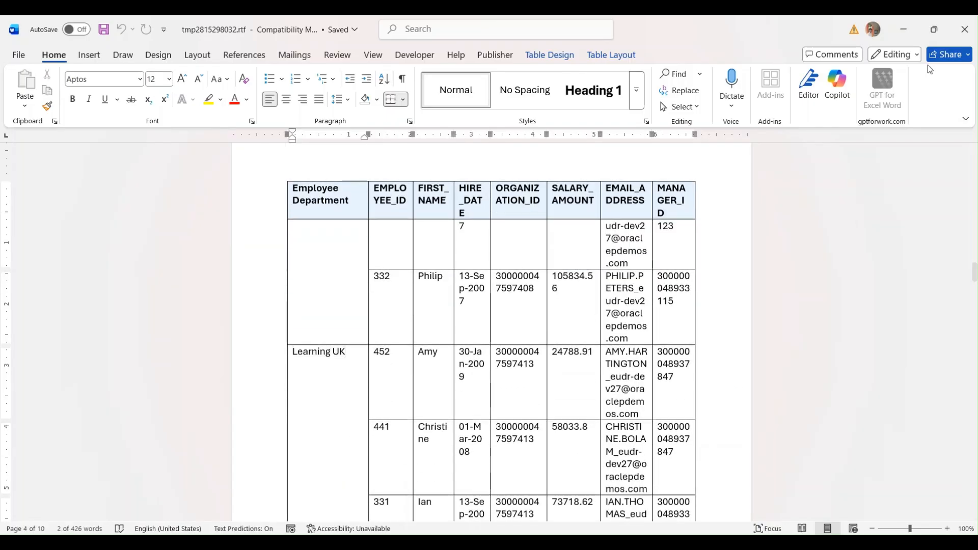
pyautogui.click(958, 30)
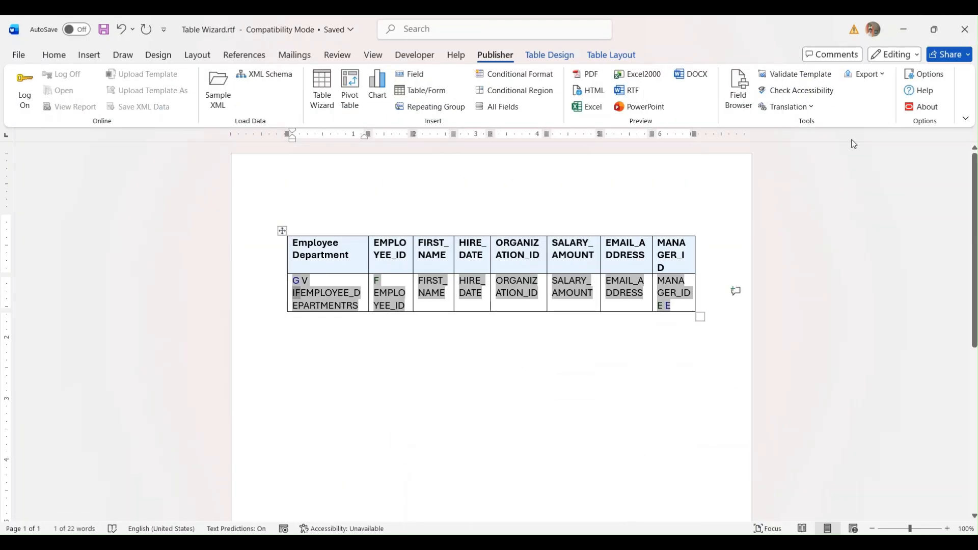
pyautogui.doubleClick(295, 295)
pyautogui.click(156, 164)
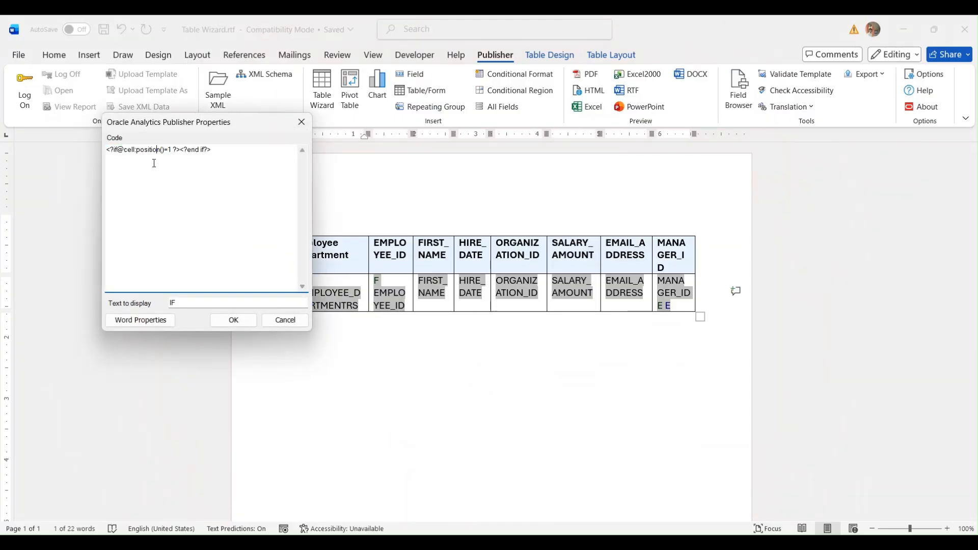
pyautogui.click(285, 320)
pyautogui.click(322, 89)
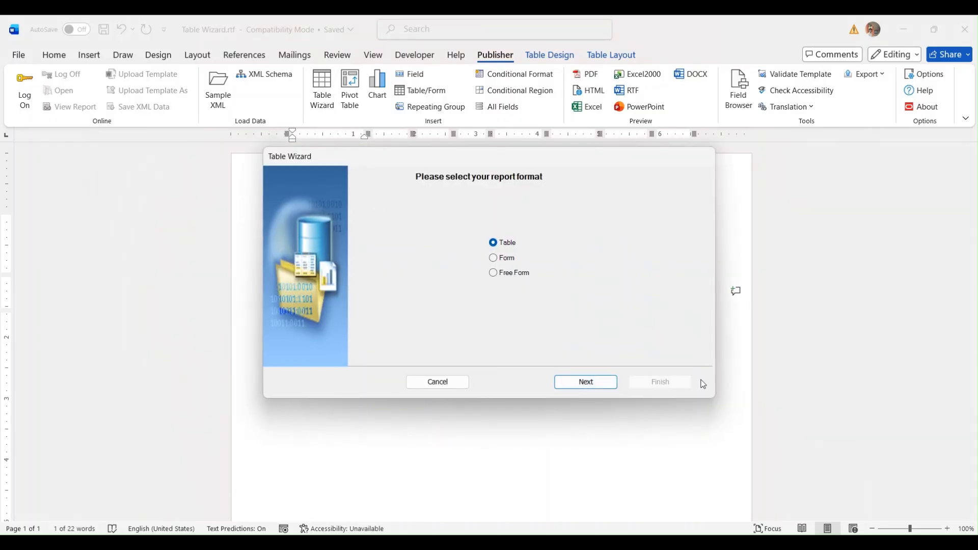
pyautogui.click(414, 382)
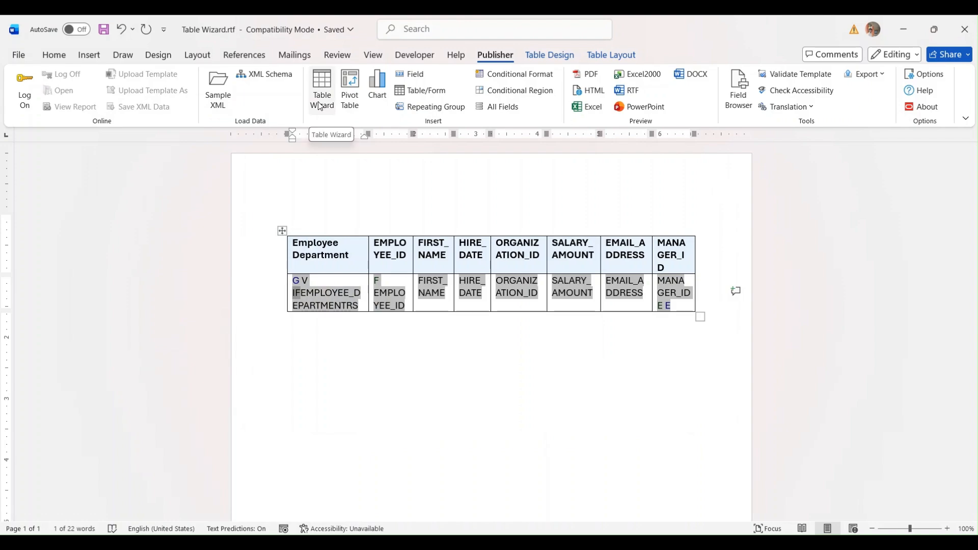
pyautogui.click(320, 106)
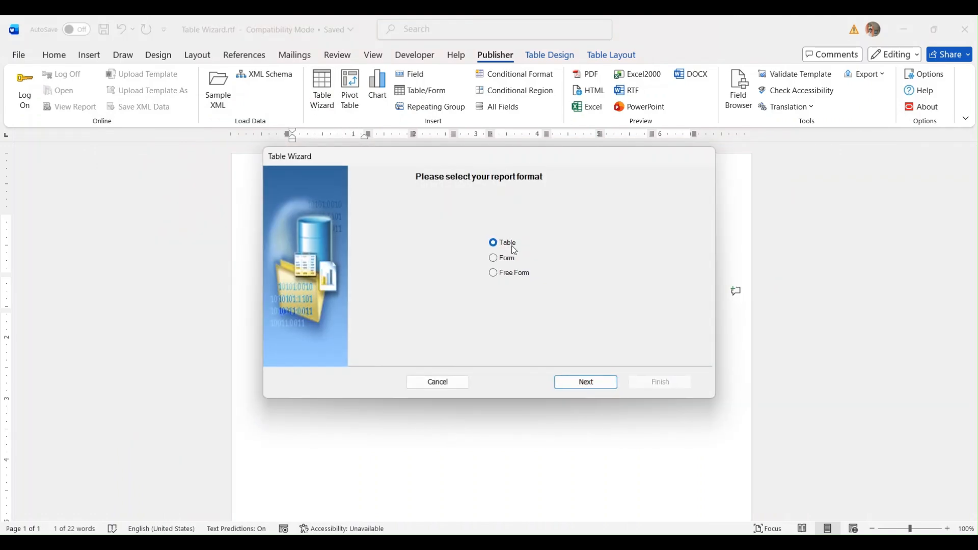
pyautogui.click(584, 384)
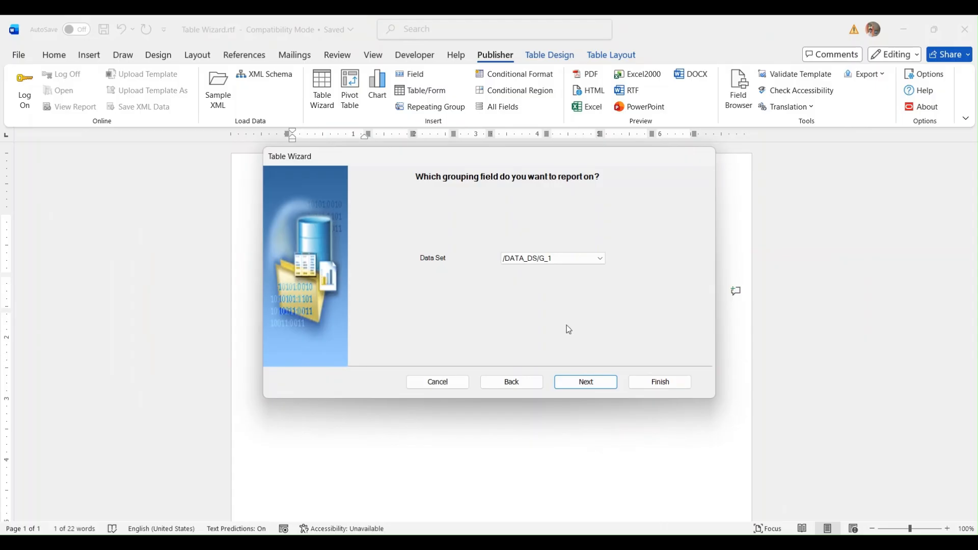
pyautogui.click(572, 383)
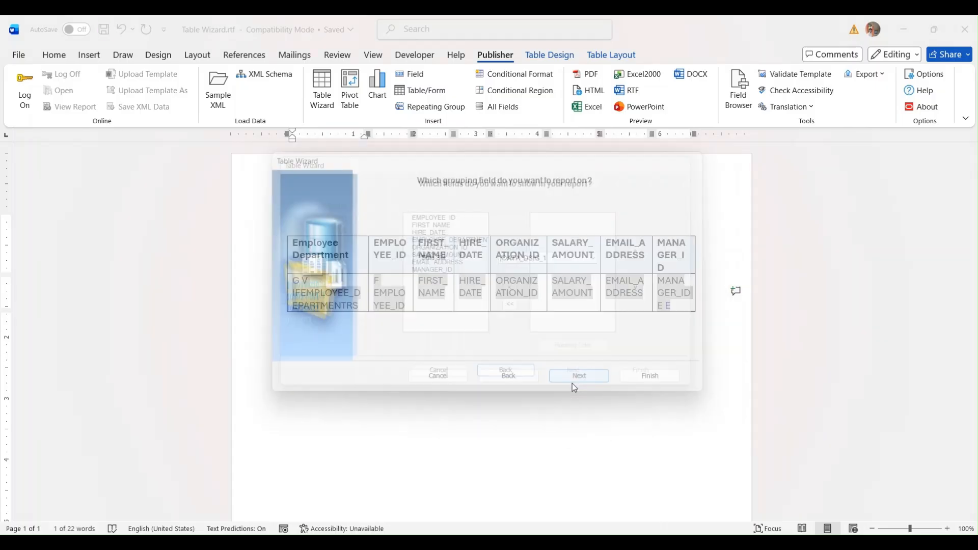
pyautogui.click(539, 386)
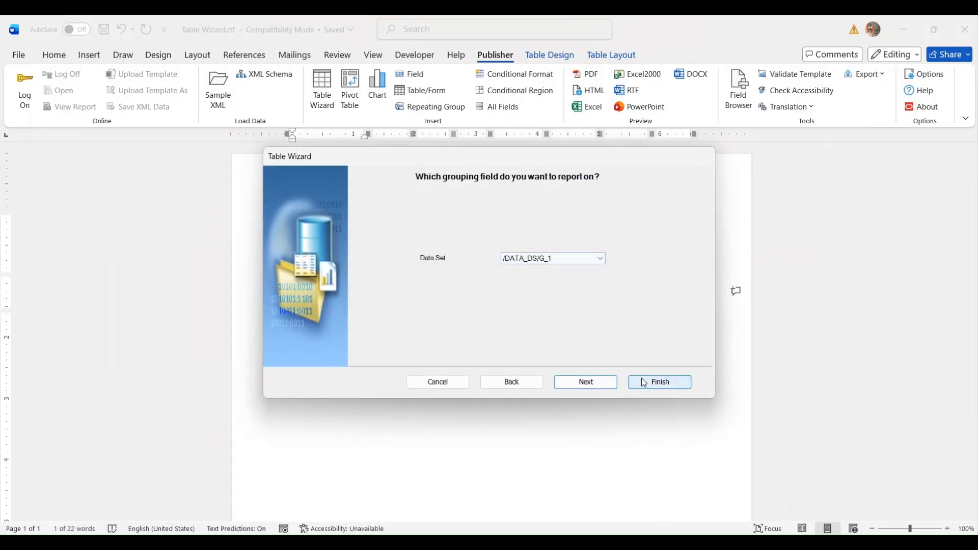
pyautogui.click(439, 382)
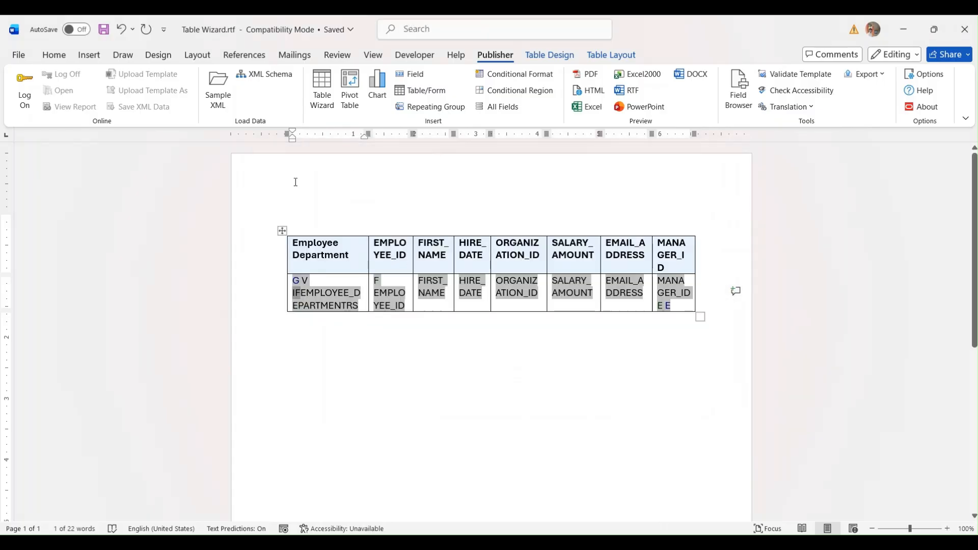
pyautogui.click(283, 233)
# - Delete the existing table and start a Table Wizard table on G_1 with all fields
pyautogui.rightClick(284, 234)
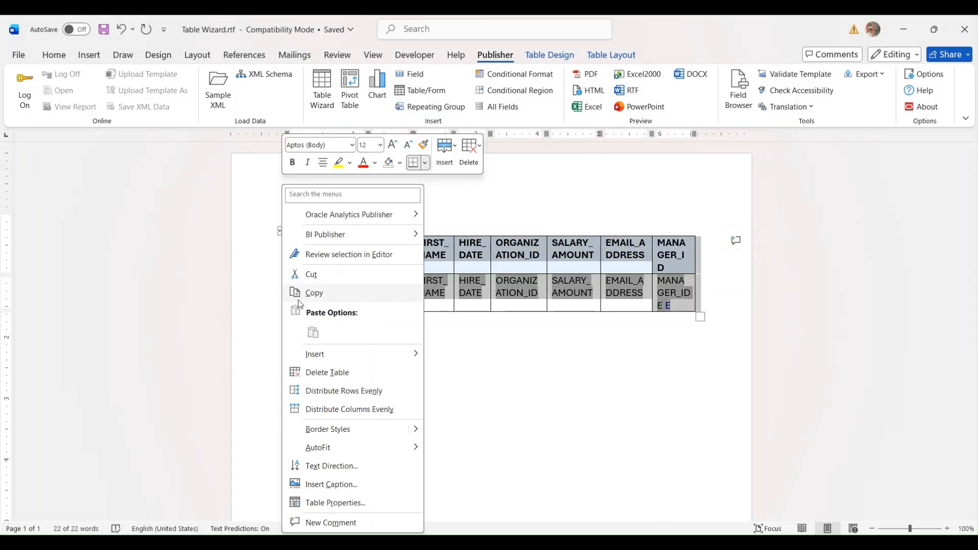
pyautogui.click(317, 373)
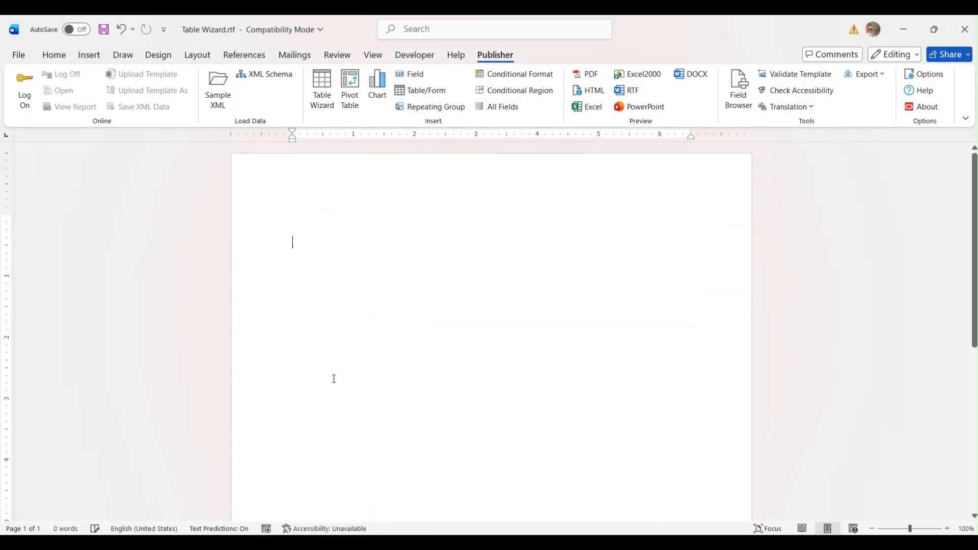
pyautogui.click(322, 98)
pyautogui.click(563, 382)
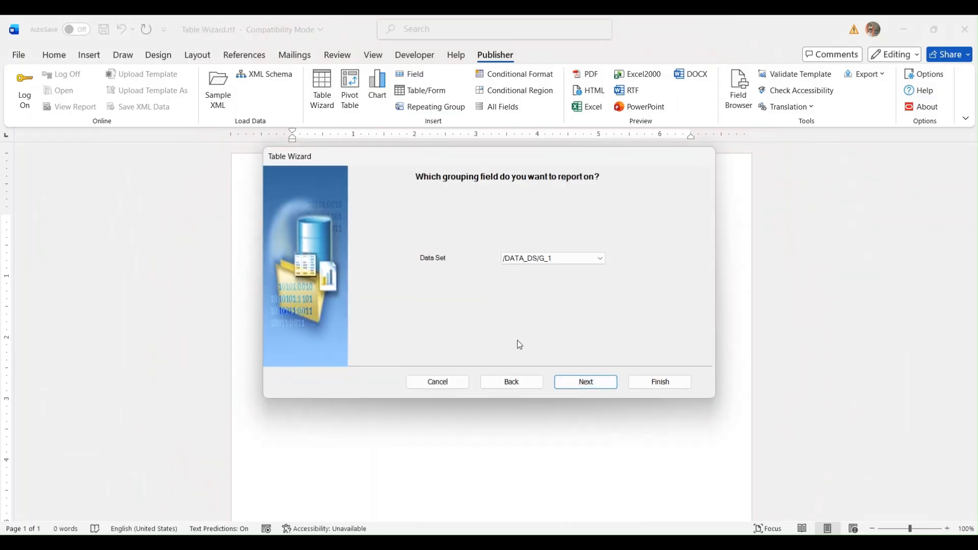
pyautogui.click(556, 383)
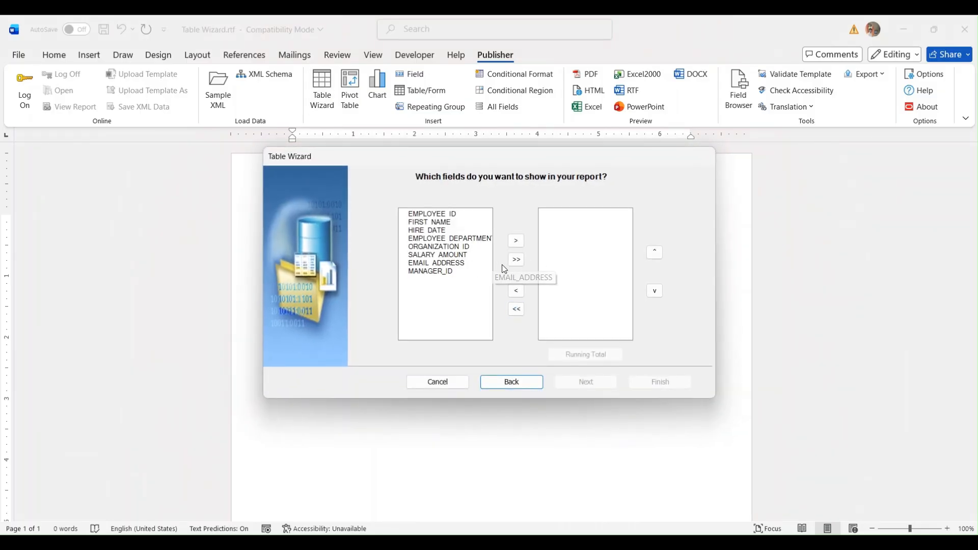
pyautogui.click(516, 260)
pyautogui.click(586, 382)
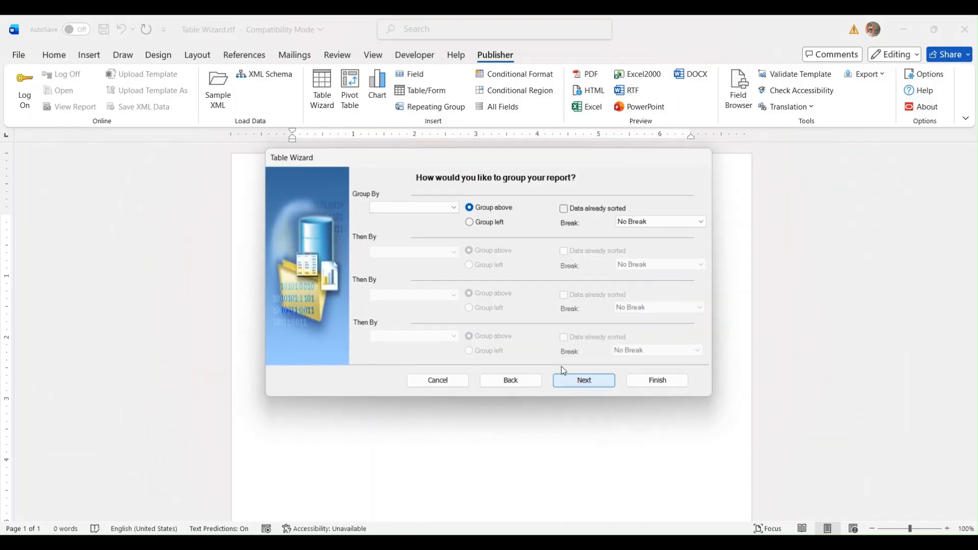
# - Group by EMPLOYEE_DEPARTMENT with a page break per department and finish the wizard
pyautogui.click(445, 206)
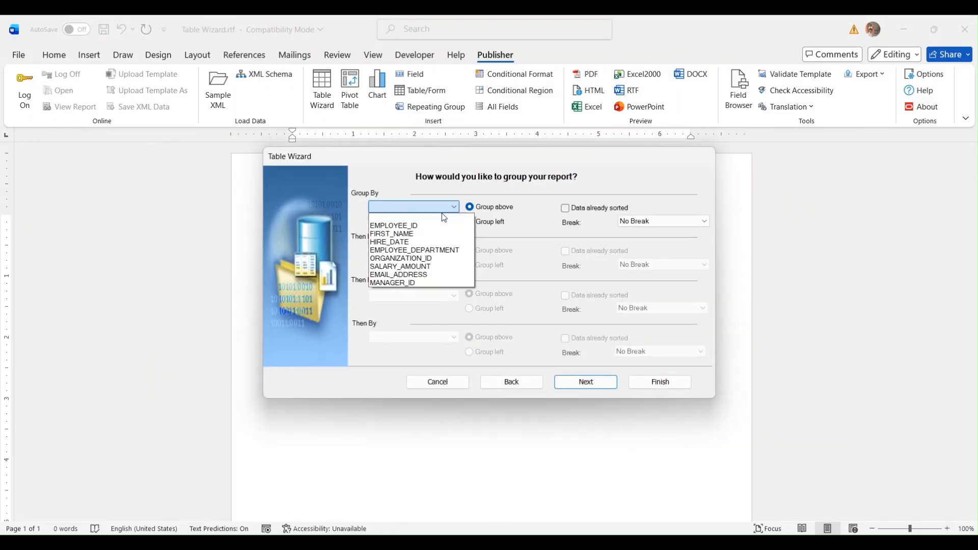
pyautogui.click(420, 247)
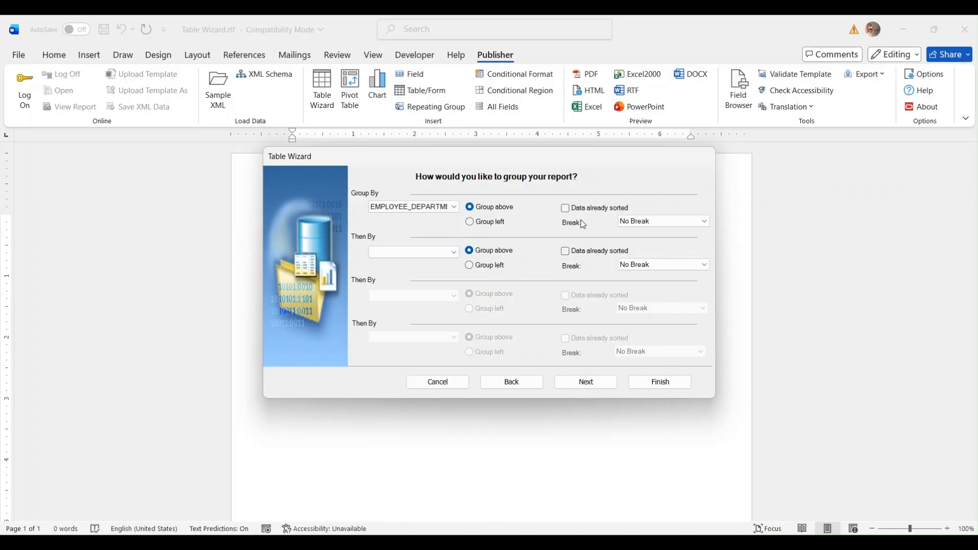
pyautogui.click(630, 225)
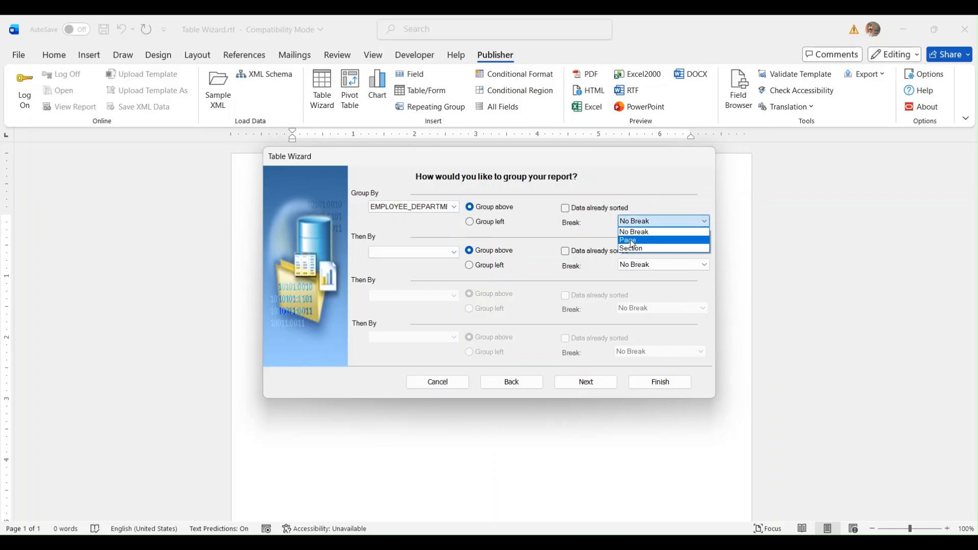
pyautogui.click(631, 241)
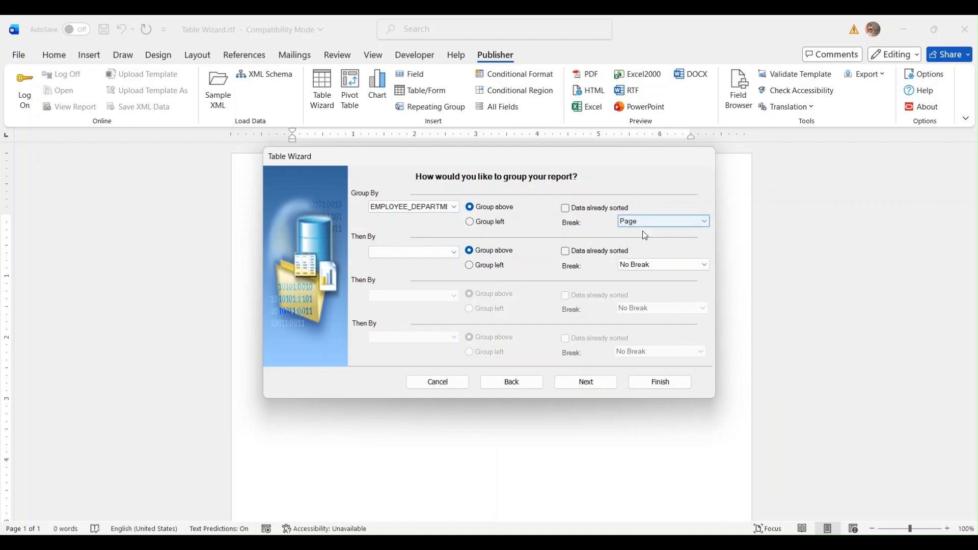
pyautogui.click(613, 384)
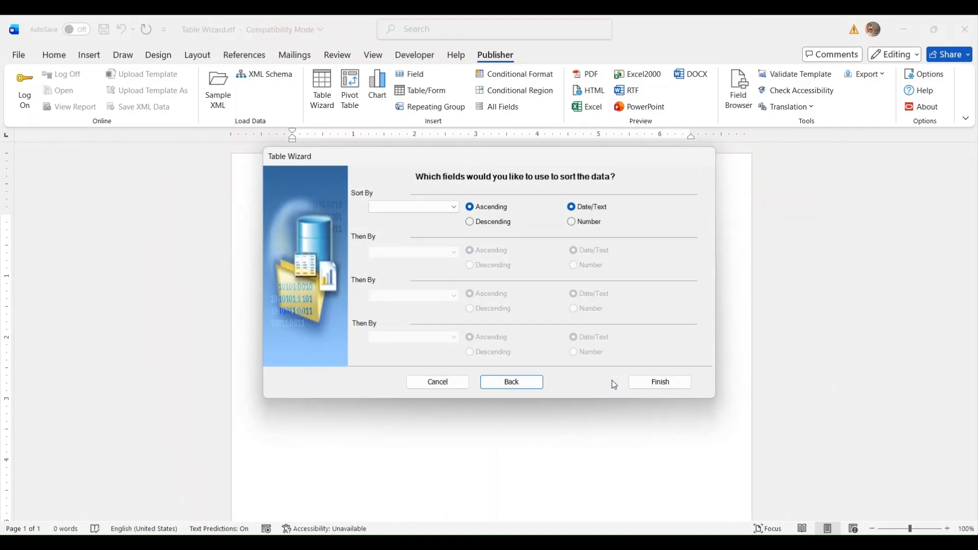
pyautogui.click(635, 382)
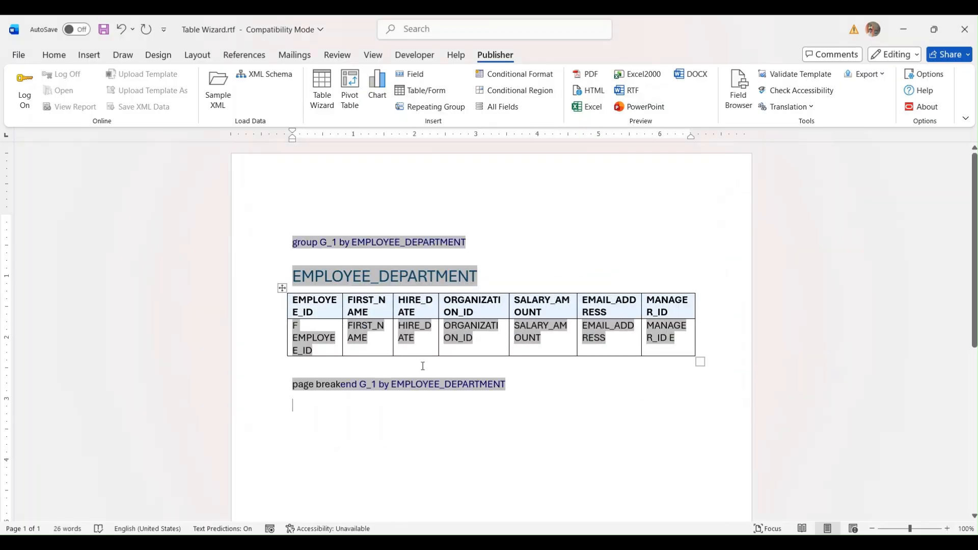
pyautogui.doubleClick(309, 386)
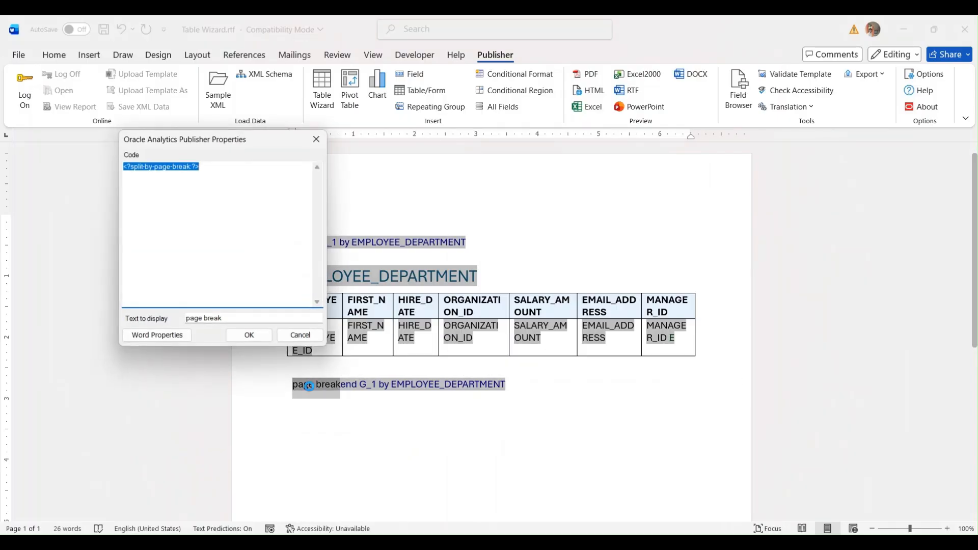
pyautogui.click(202, 213)
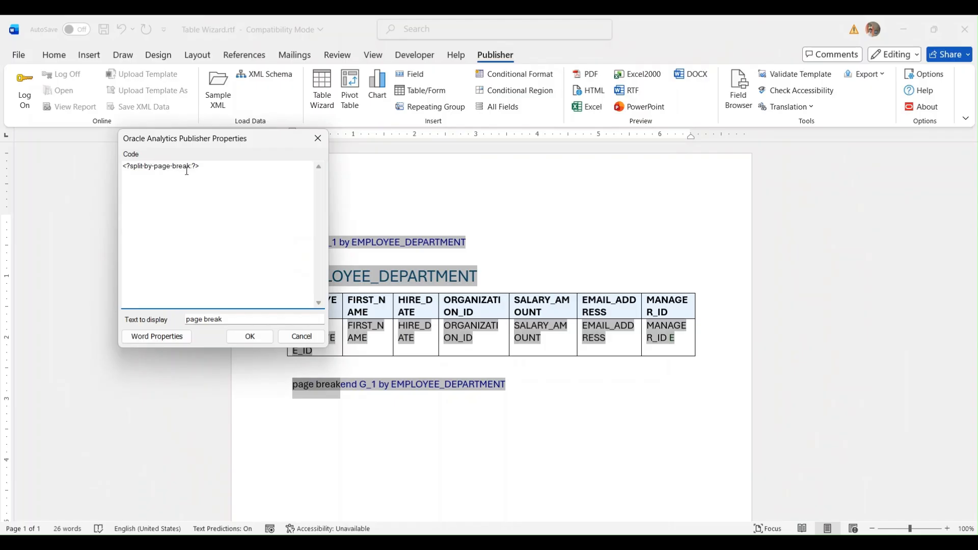
pyautogui.click(290, 342)
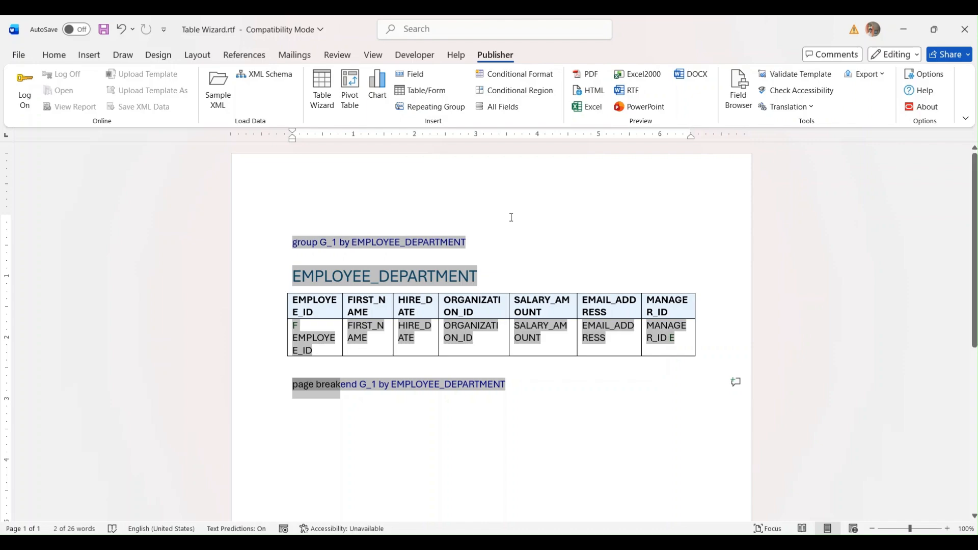
# - Generate an RTF preview and scroll through the department pages
pyautogui.click(630, 91)
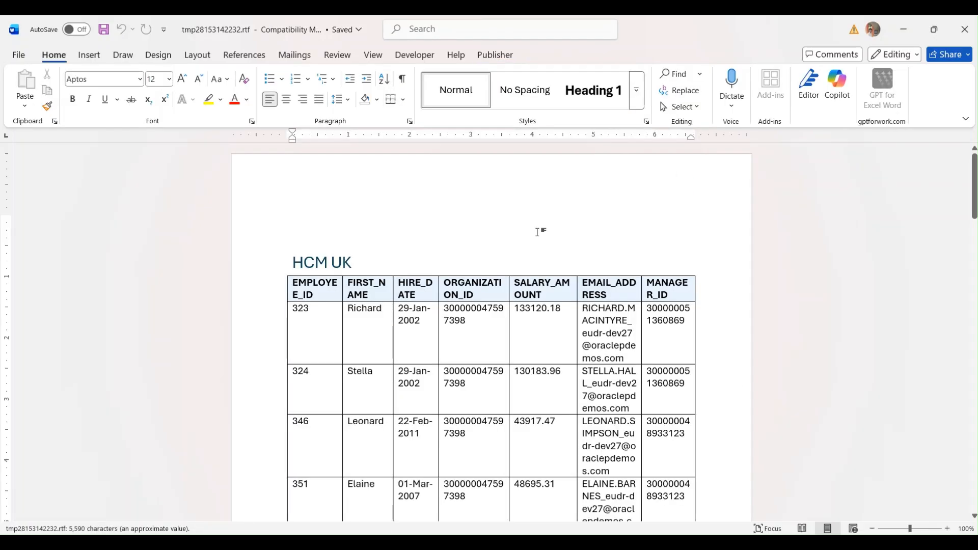
pyautogui.scroll(-10, 326, 250)
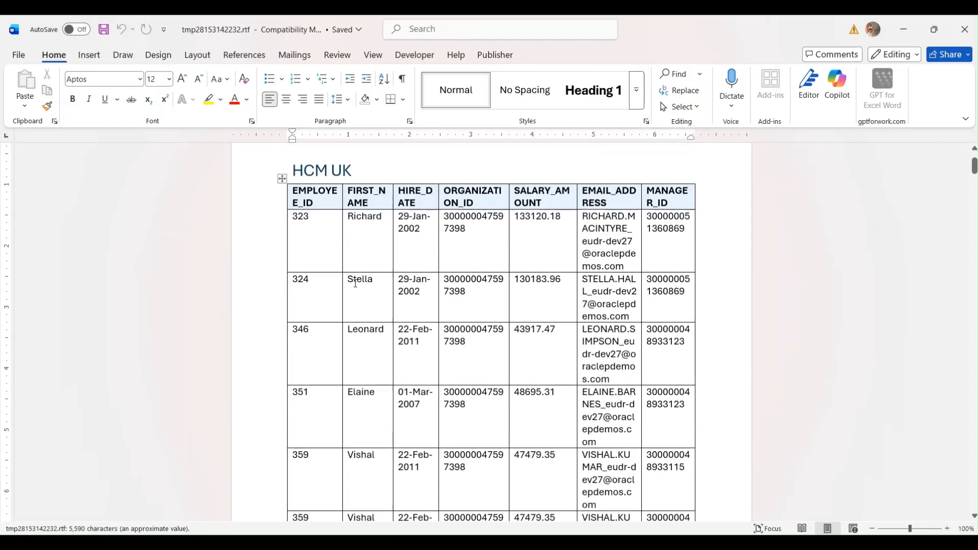
pyautogui.scroll(-8, 339, 241)
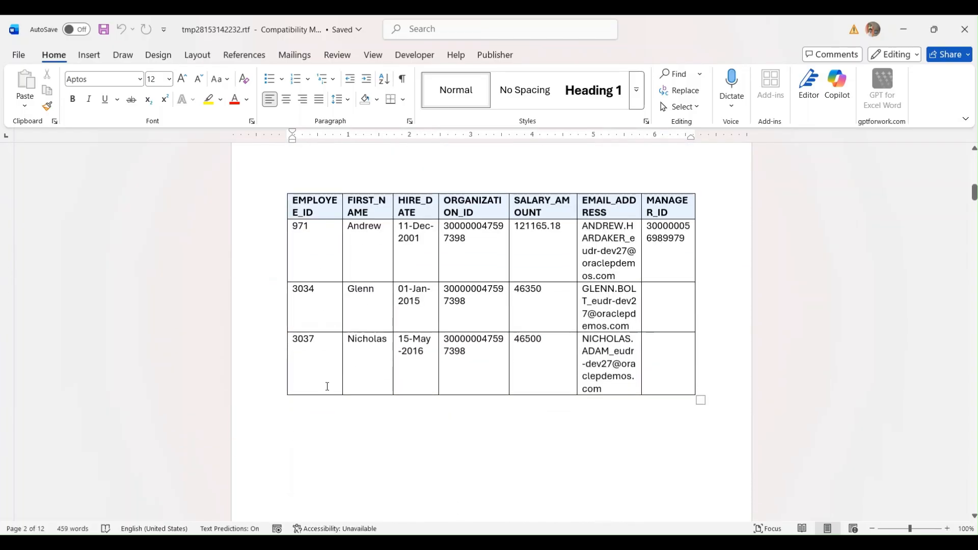
pyautogui.scroll(3, 352, 243)
pyautogui.scroll(-8, 372, 265)
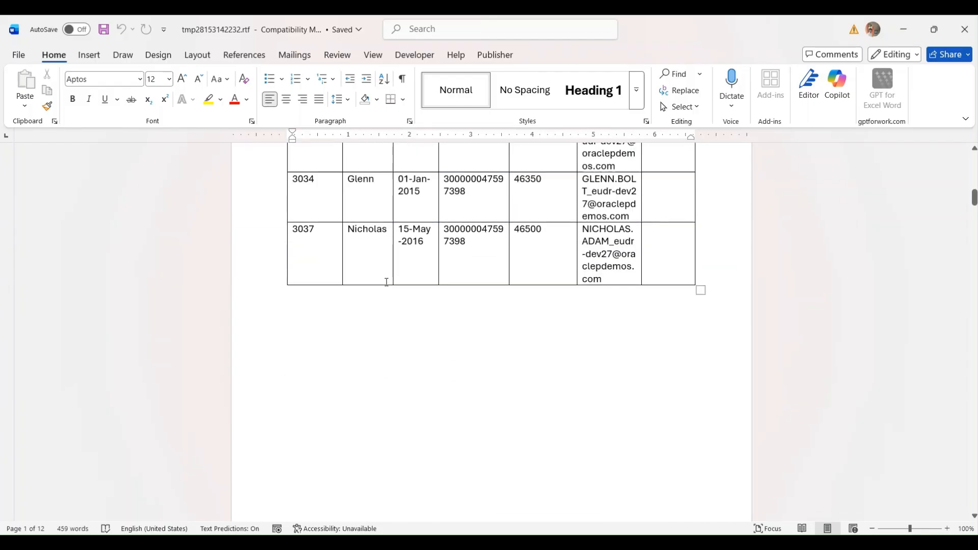
pyautogui.scroll(-5, 386, 282)
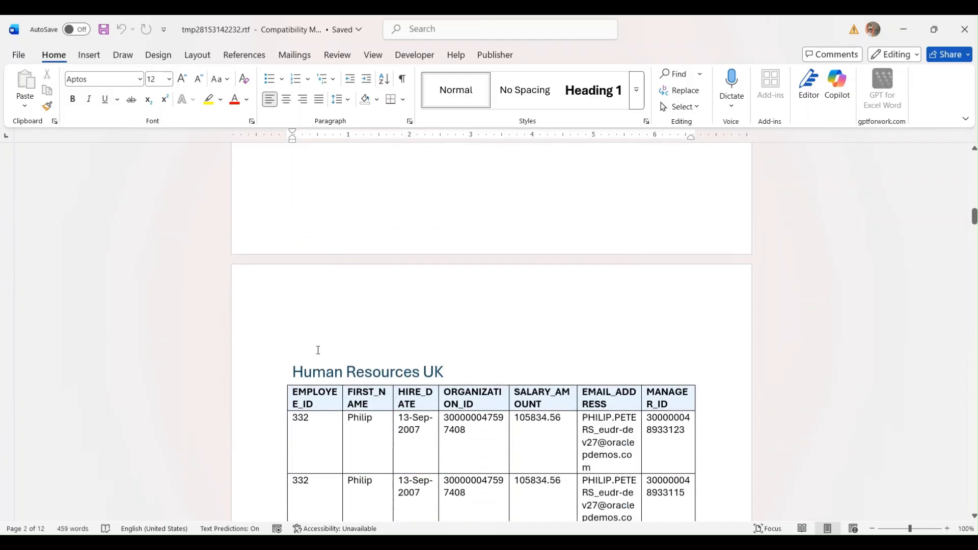
pyautogui.moveTo(292, 371); pyautogui.dragTo(453, 372)
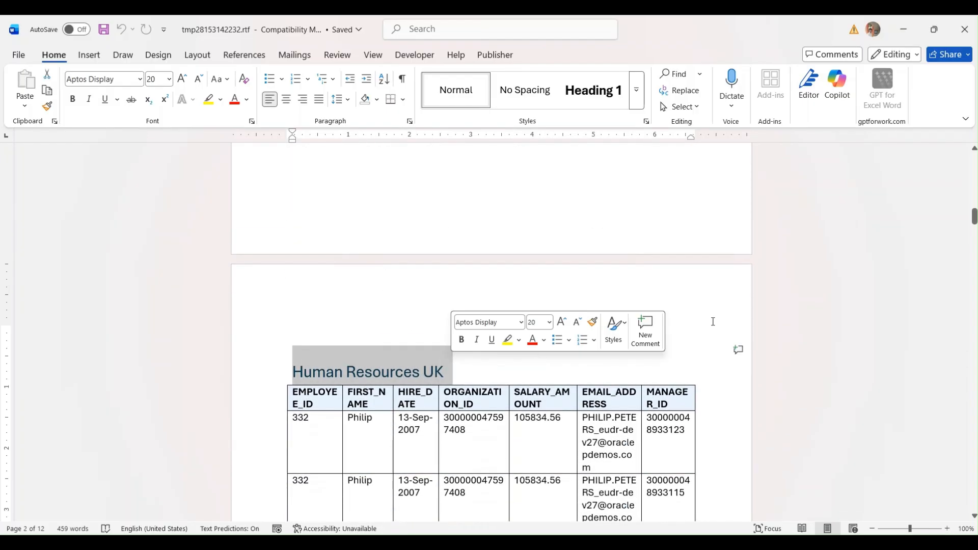
# - Scroll to the Learning UK page, select its heading, and close the preview
pyautogui.scroll(-3, 520, 274)
pyautogui.scroll(-18, 520, 274)
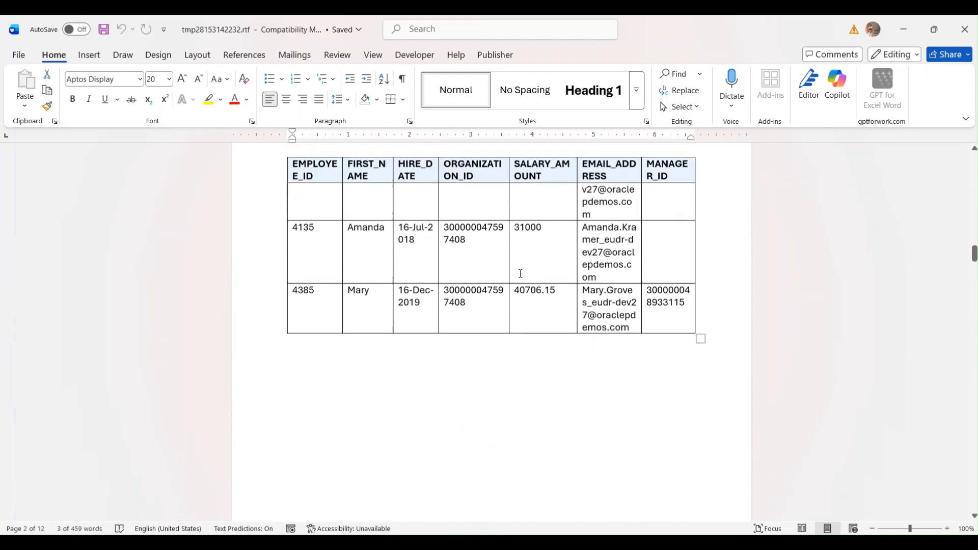
pyautogui.scroll(-3, 398, 207)
pyautogui.scroll(3, 441, 223)
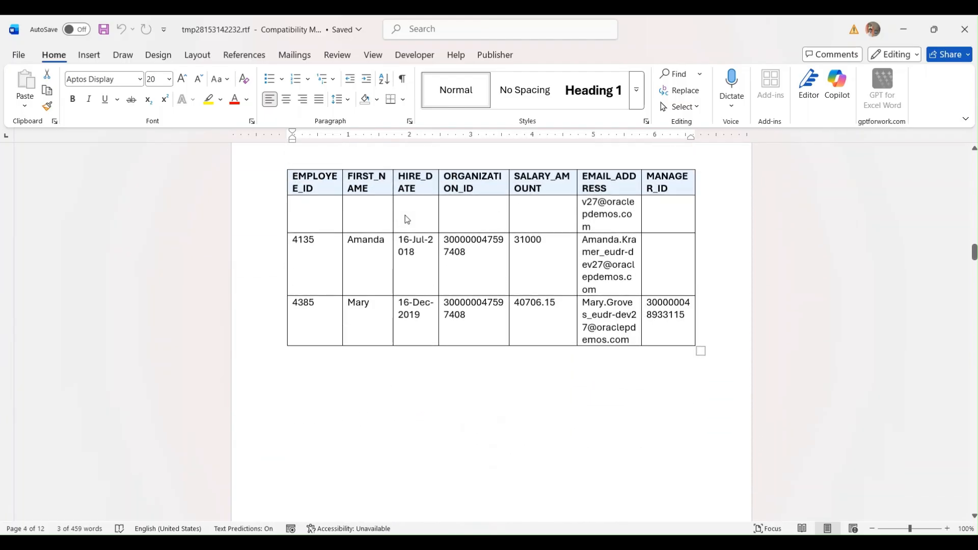
pyautogui.scroll(-1, 406, 216)
pyautogui.scroll(-6, 422, 264)
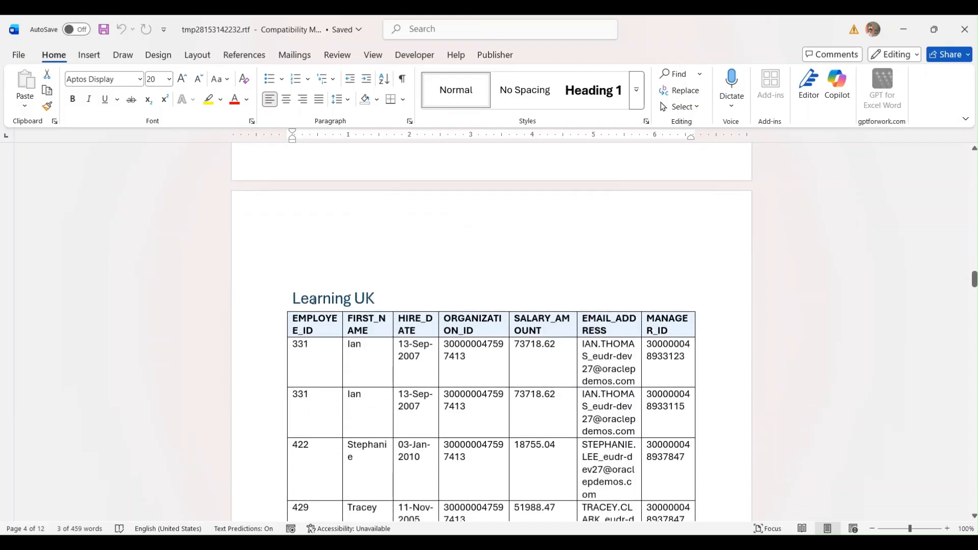
pyautogui.moveTo(293, 296); pyautogui.dragTo(386, 303)
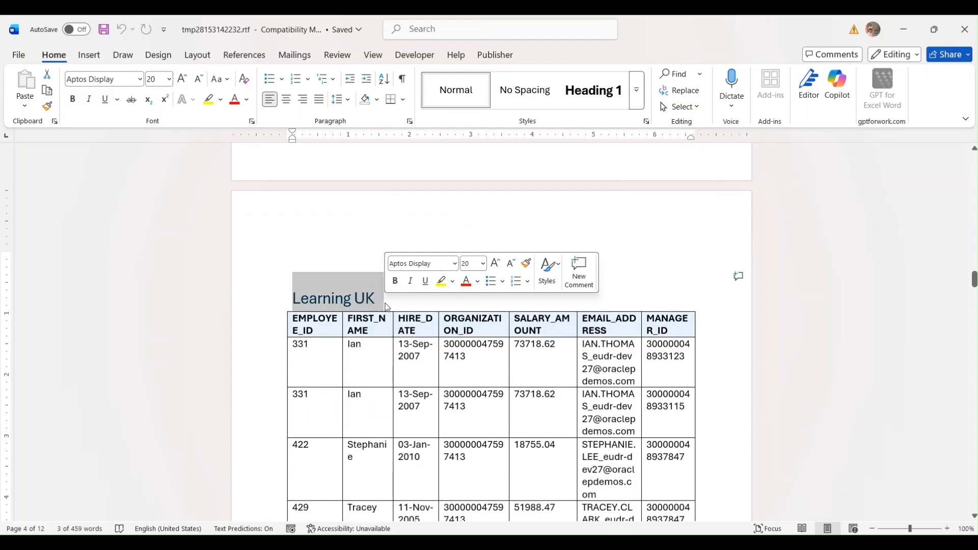
pyautogui.click(965, 29)
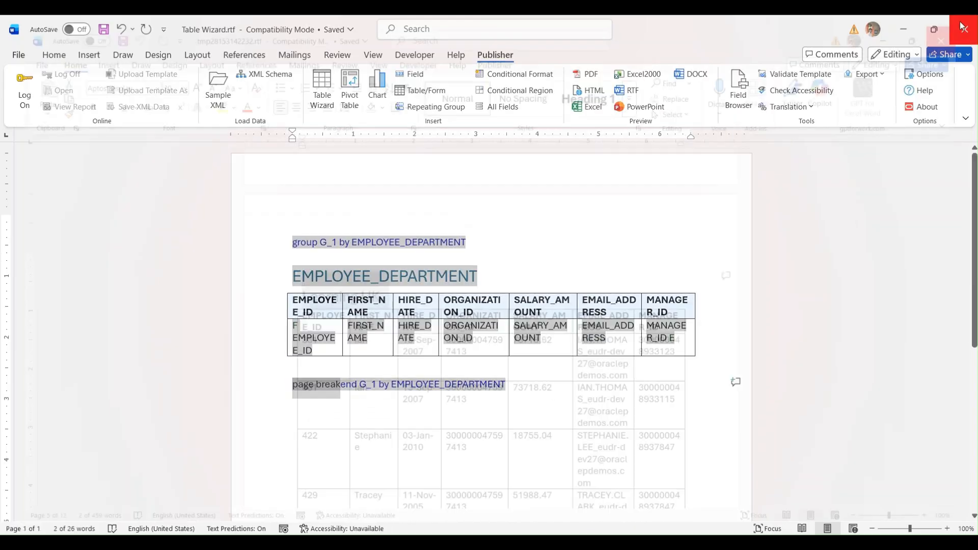
# - Select and delete all existing template content
pyautogui.click(367, 184)
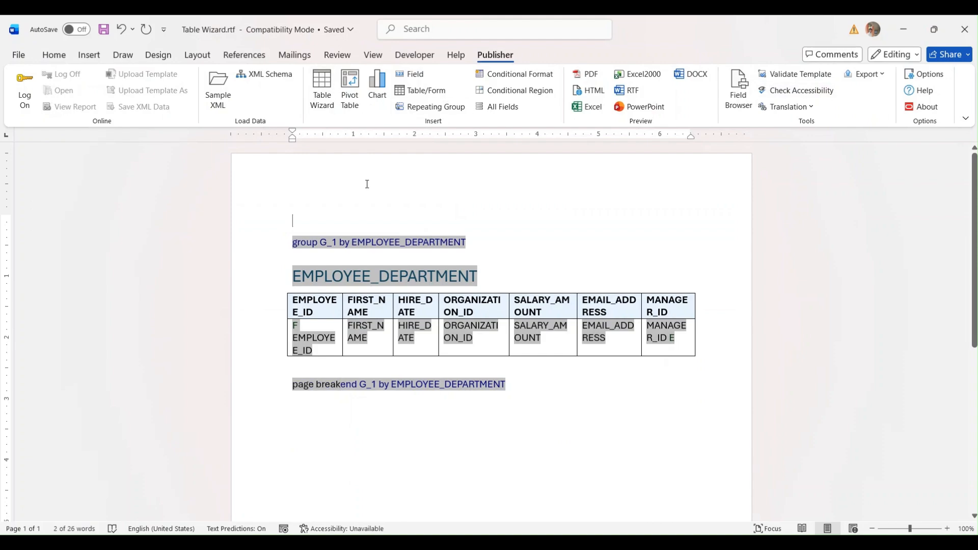
pyautogui.moveTo(285, 207); pyautogui.dragTo(510, 410)
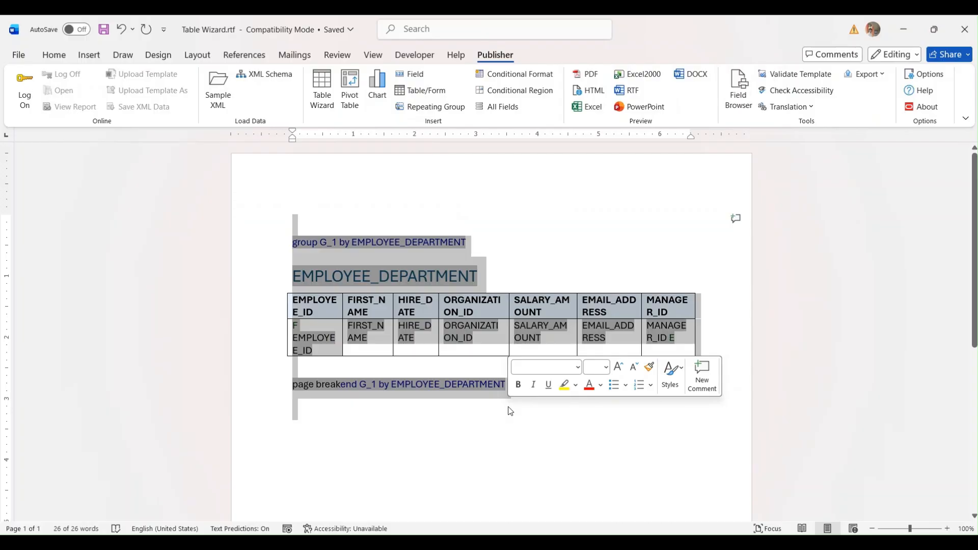
pyautogui.press('Delete')
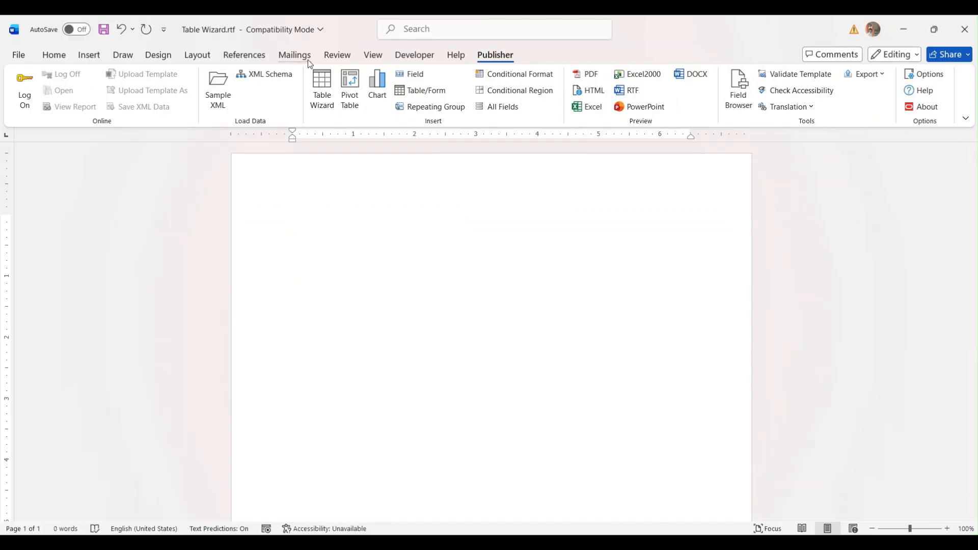
# - Run the Table Wizard with all eight fields, grouped by EMPLOYEE_DEPARTMENT with a page break each
pyautogui.click(320, 87)
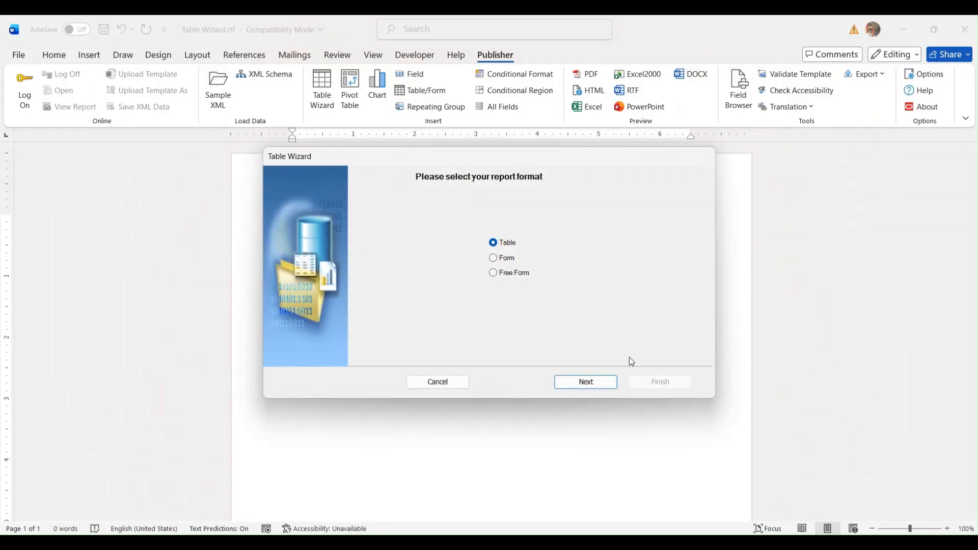
pyautogui.click(586, 382)
pyautogui.click(563, 380)
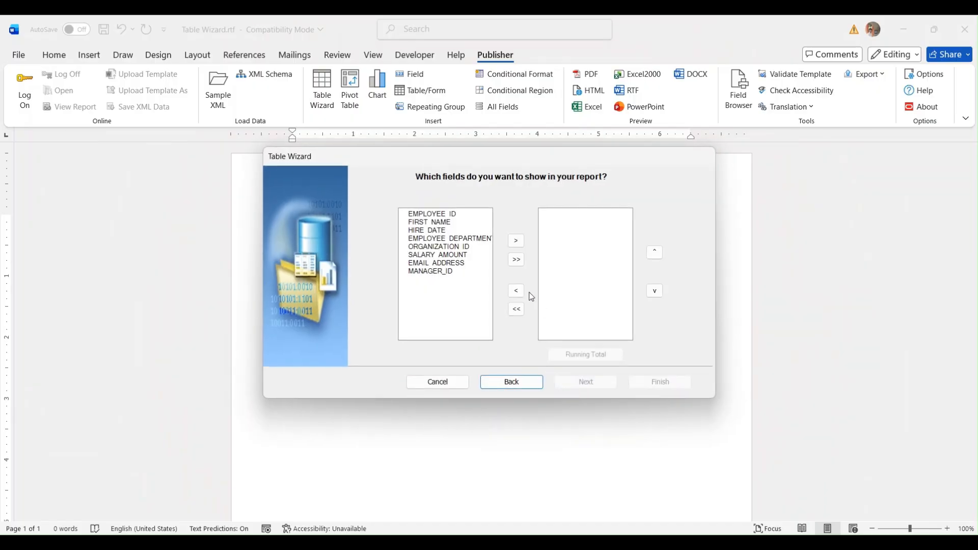
pyautogui.click(516, 259)
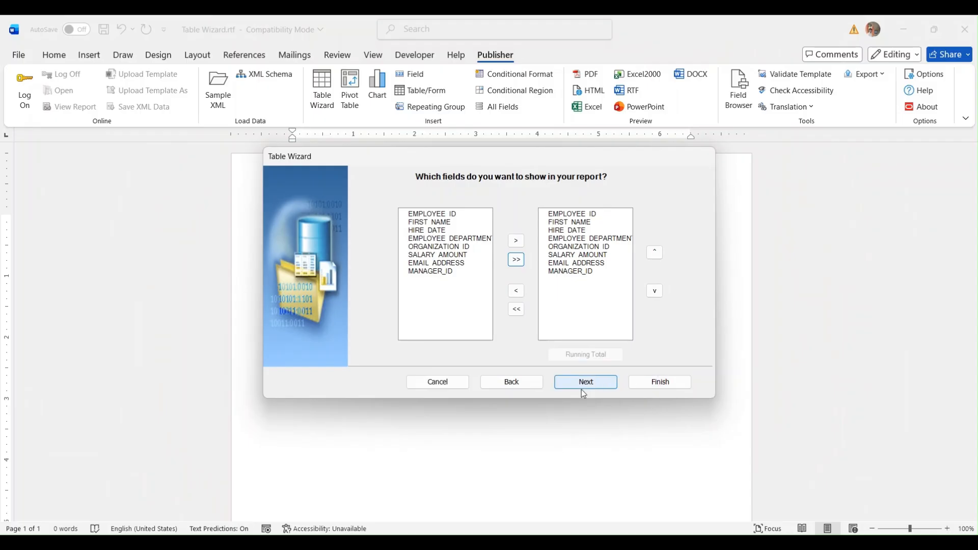
pyautogui.click(582, 388)
pyautogui.click(455, 210)
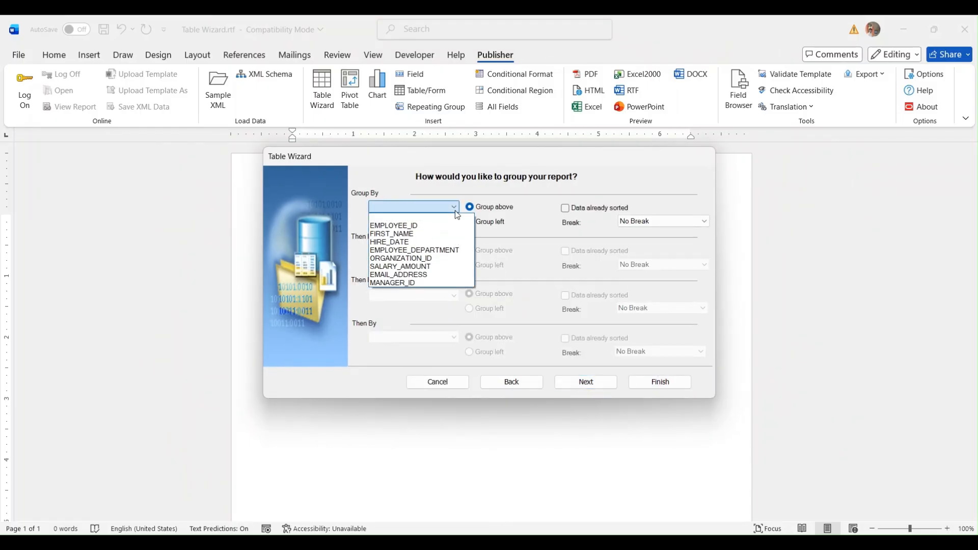
pyautogui.click(436, 248)
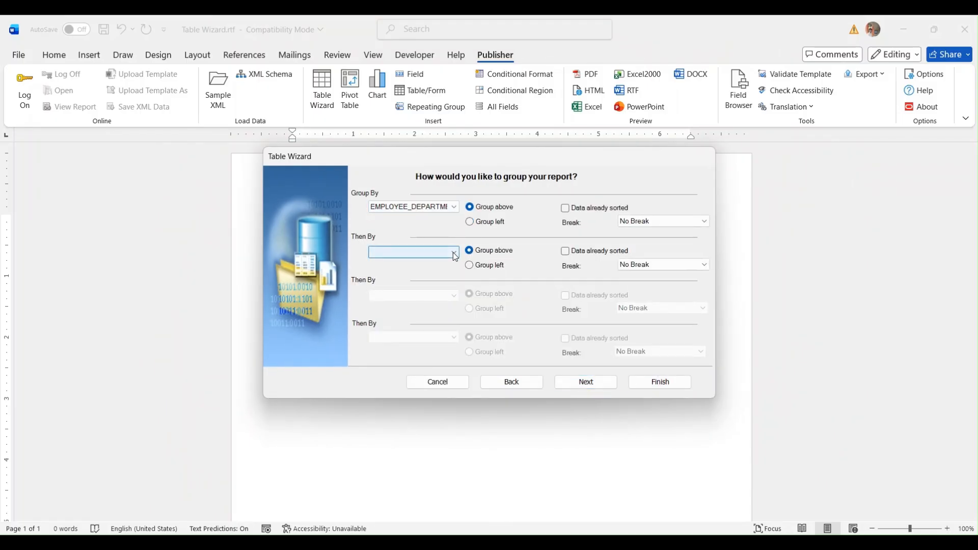
pyautogui.click(644, 221)
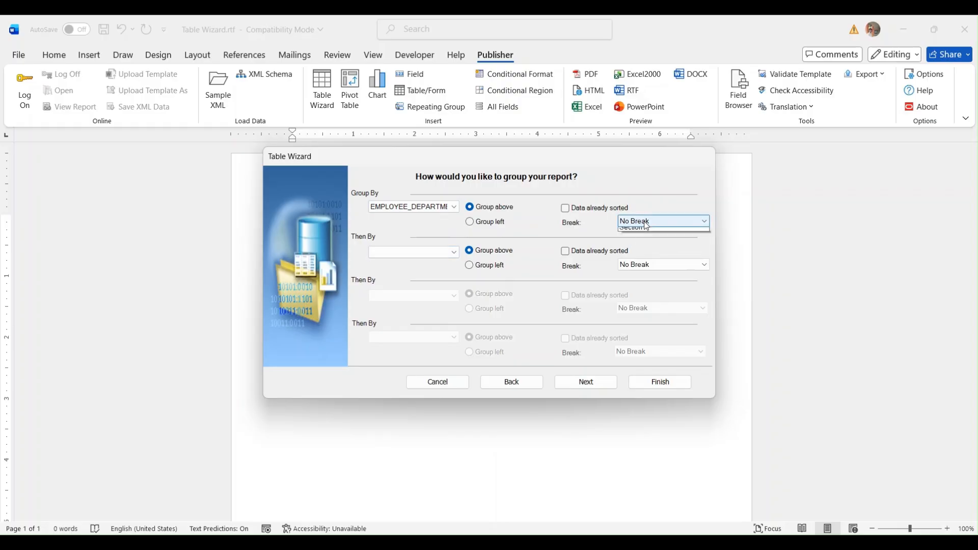
pyautogui.click(642, 241)
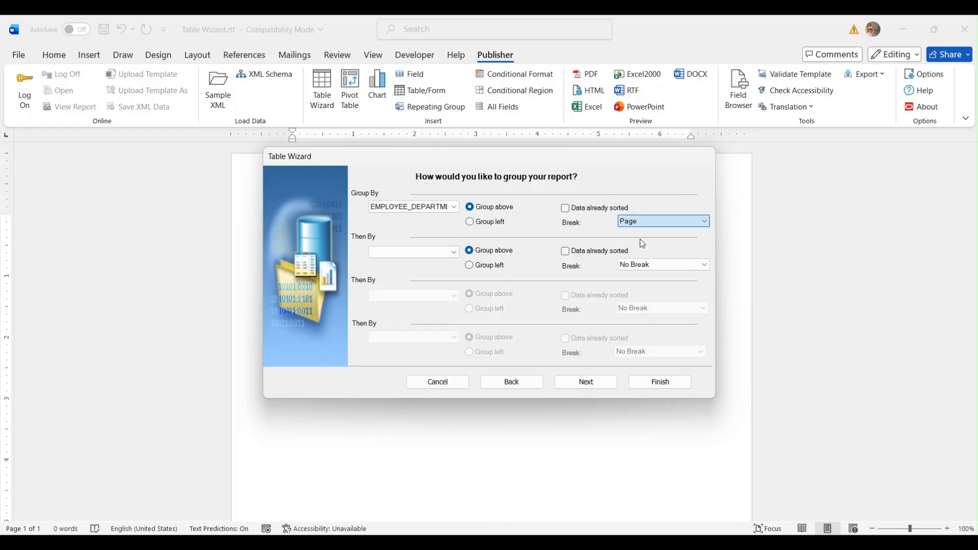
pyautogui.click(447, 253)
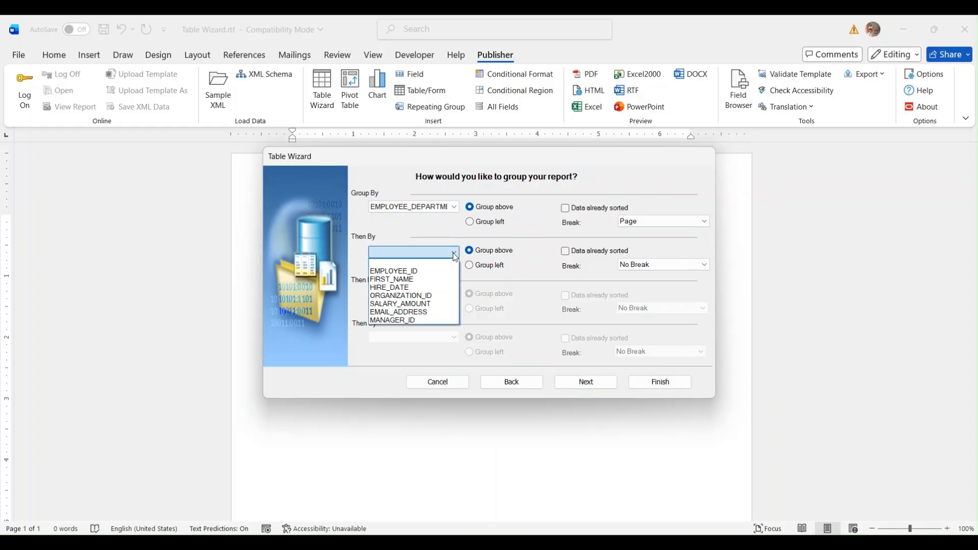
# - Add MANAGER_ID as the second grouping level with no break between managers
pyautogui.click(433, 320)
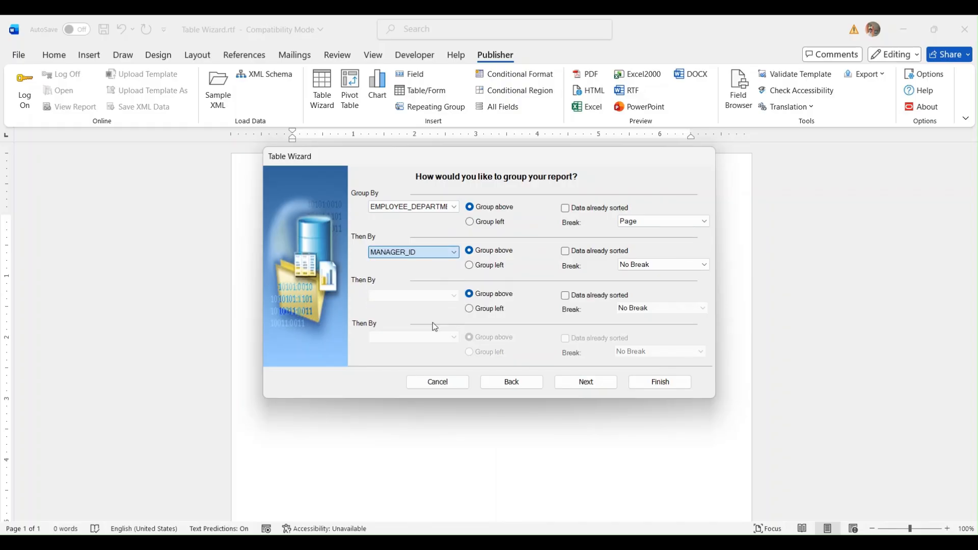
pyautogui.click(652, 265)
pyautogui.click(654, 273)
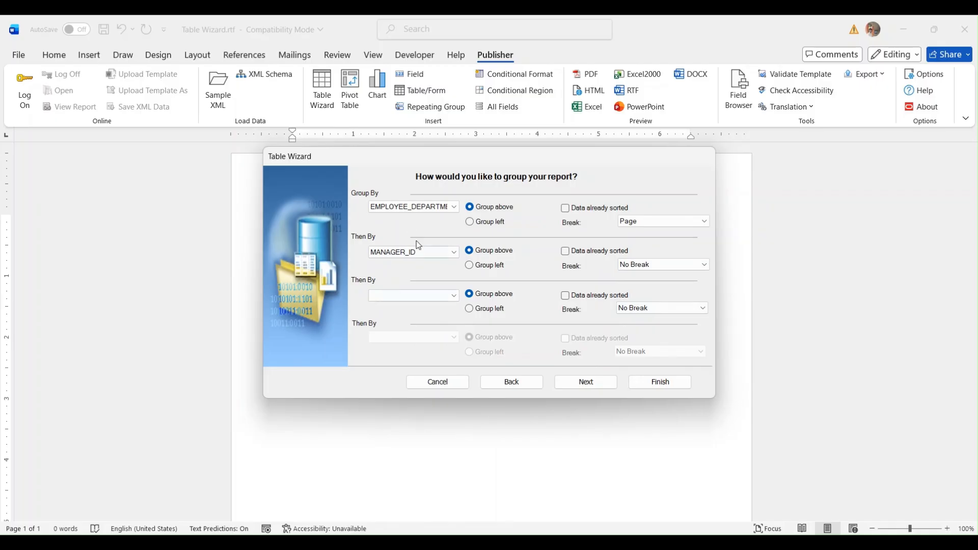
# - Sort the employees by FIRST_NAME and finish the wizard to insert the table
pyautogui.click(575, 382)
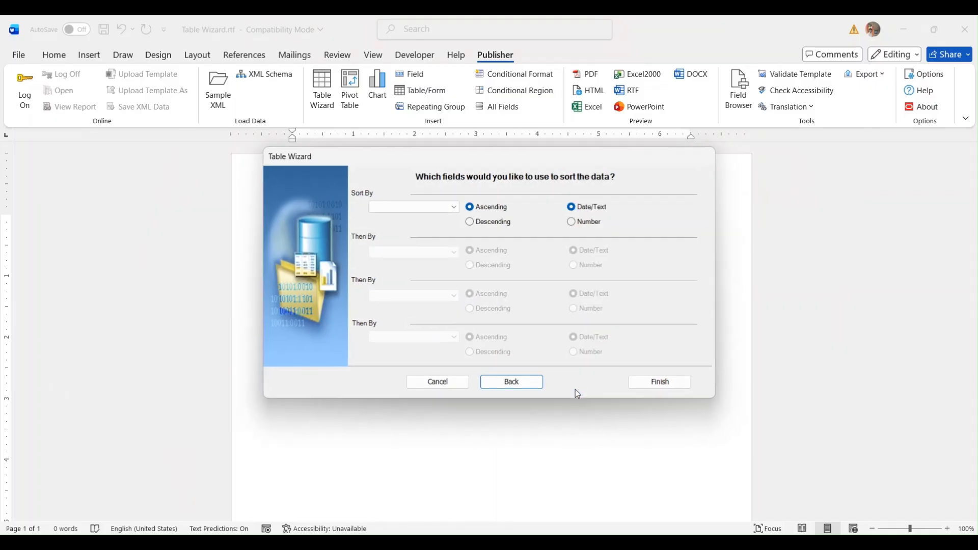
pyautogui.click(452, 209)
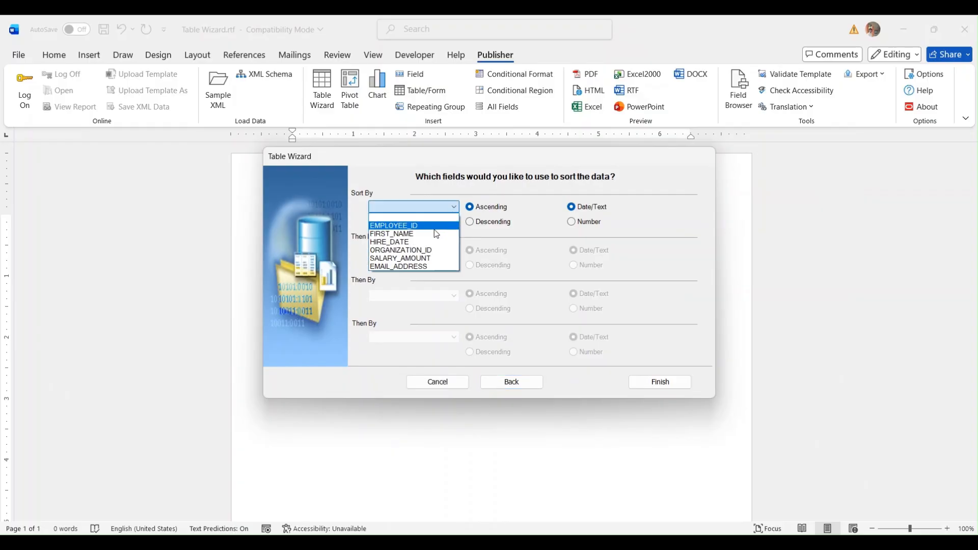
pyautogui.click(435, 234)
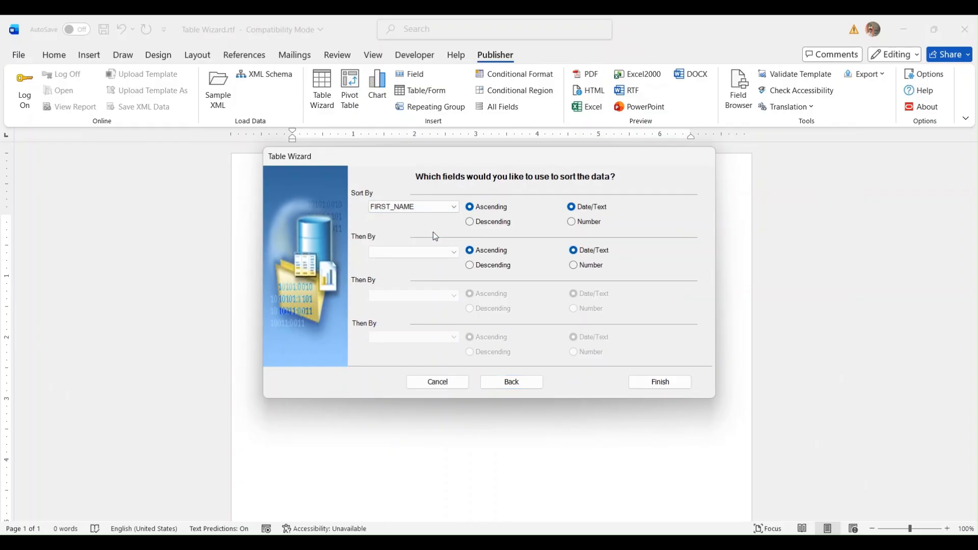
pyautogui.click(454, 252)
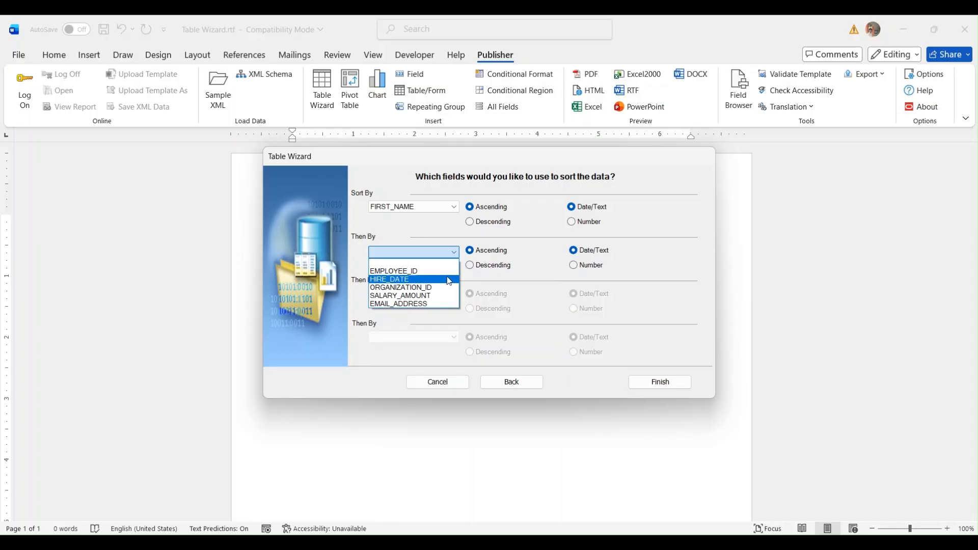
pyautogui.click(580, 285)
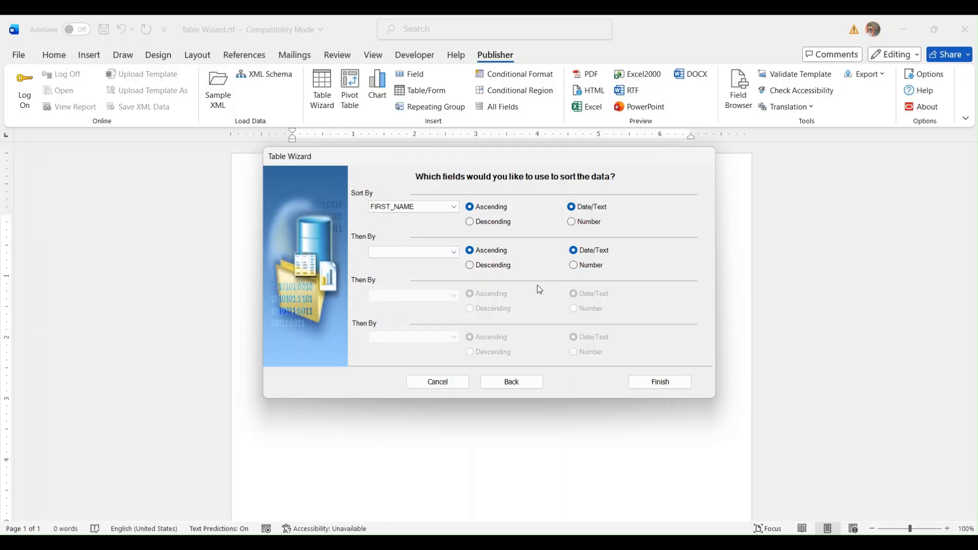
pyautogui.click(660, 383)
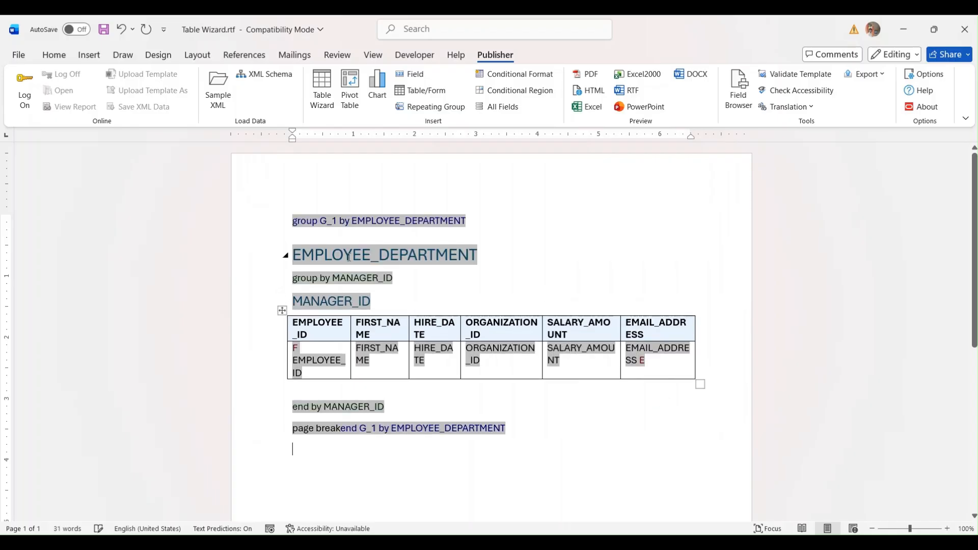
# - Inspect the MANAGER_ID grouping field's for-each-group code on the Advanced tab, then cancel
pyautogui.doubleClick(333, 278)
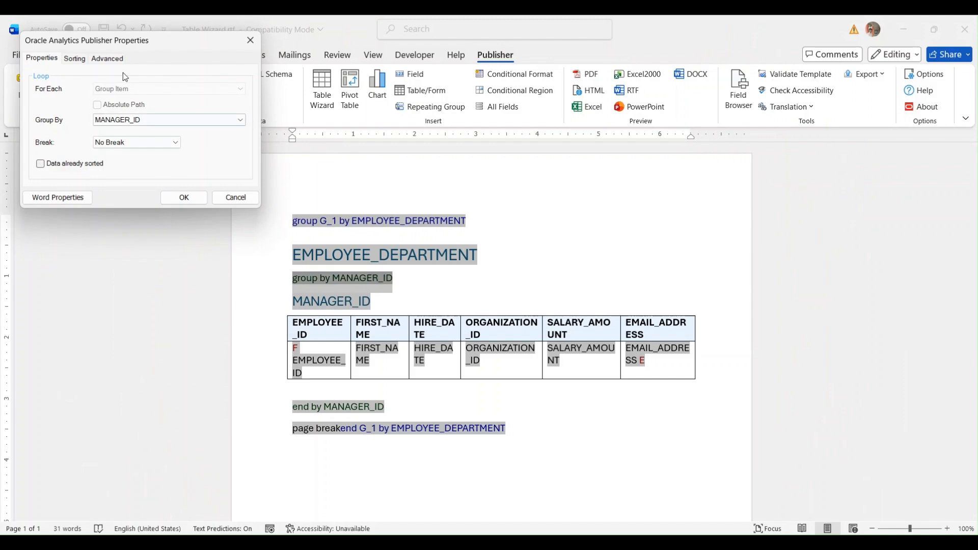
pyautogui.click(116, 57)
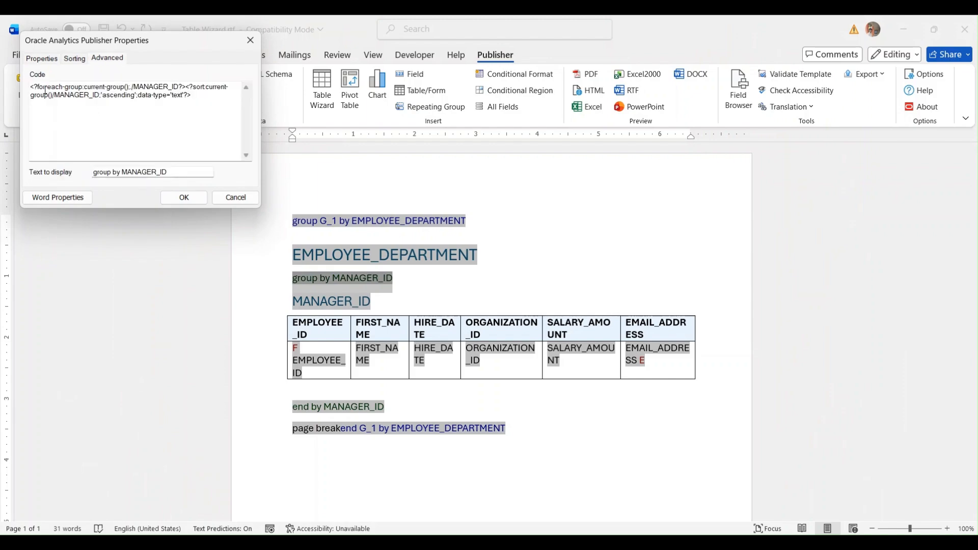
pyautogui.moveTo(45, 92); pyautogui.dragTo(179, 92)
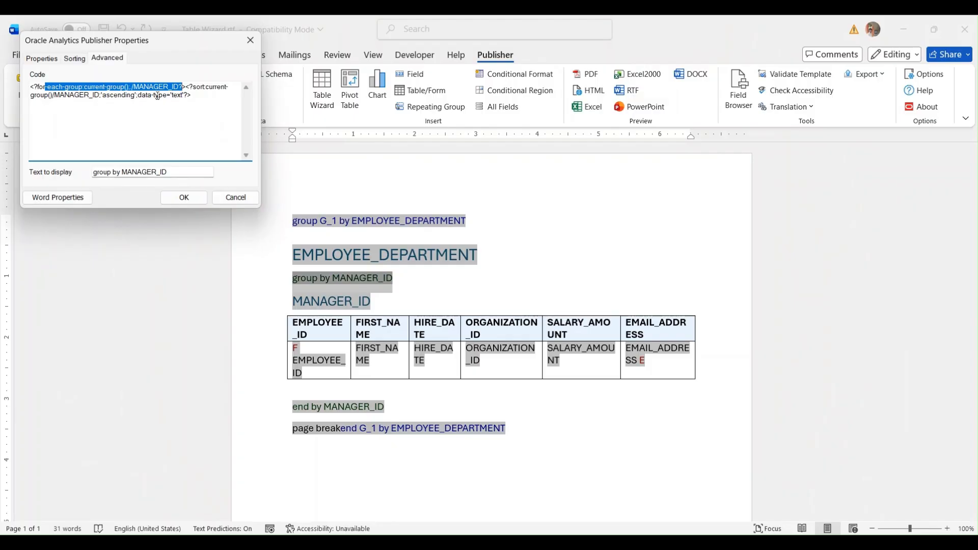
pyautogui.click(229, 196)
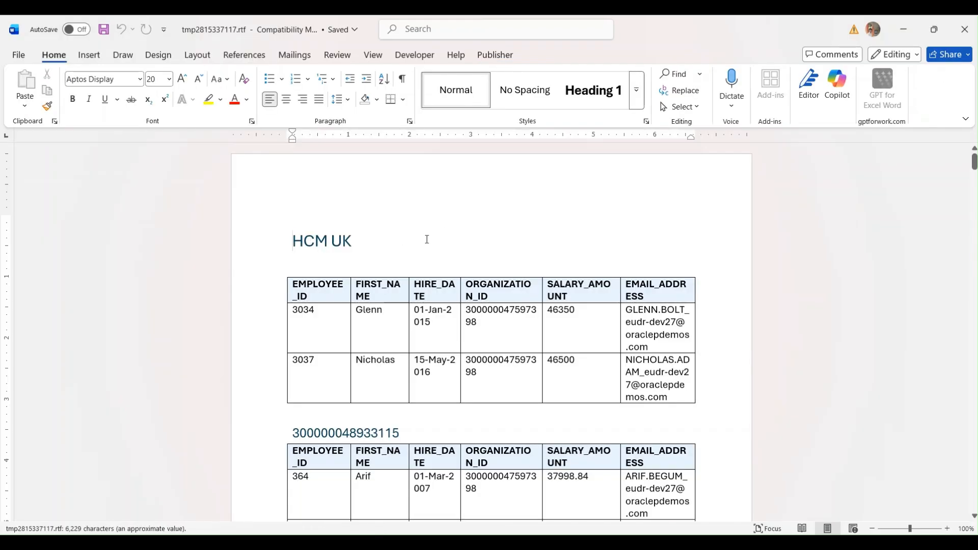
pyautogui.scroll(-4, 466, 250)
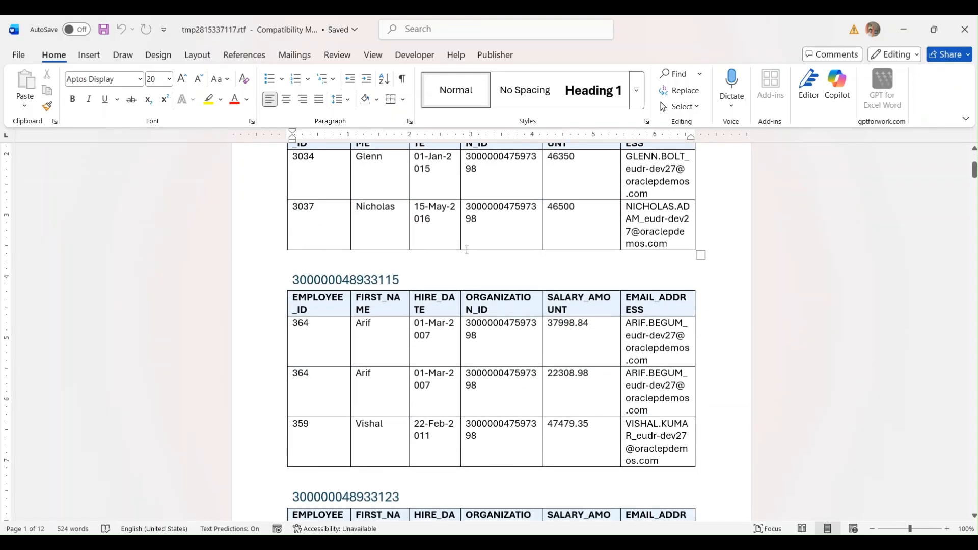
pyautogui.scroll(3, 451, 240)
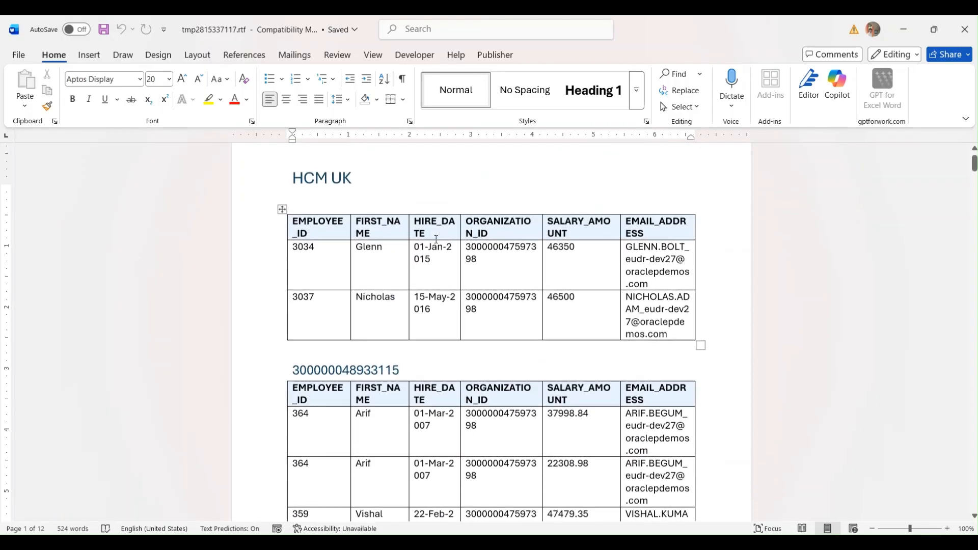
pyautogui.moveTo(295, 239); pyautogui.dragTo(309, 240)
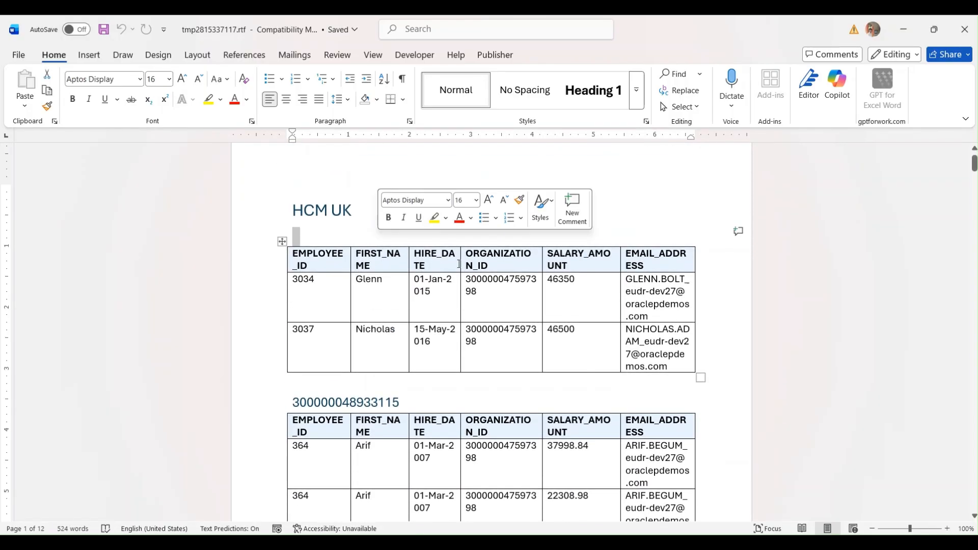
pyautogui.scroll(-3, 379, 239)
pyautogui.click(304, 279)
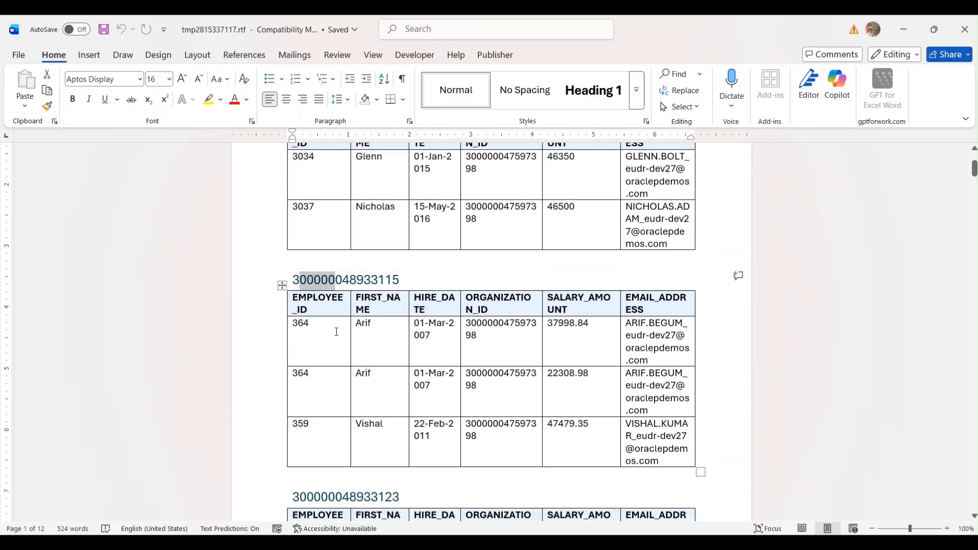
pyautogui.moveTo(302, 329); pyautogui.dragTo(389, 446)
pyautogui.scroll(-3, 395, 325)
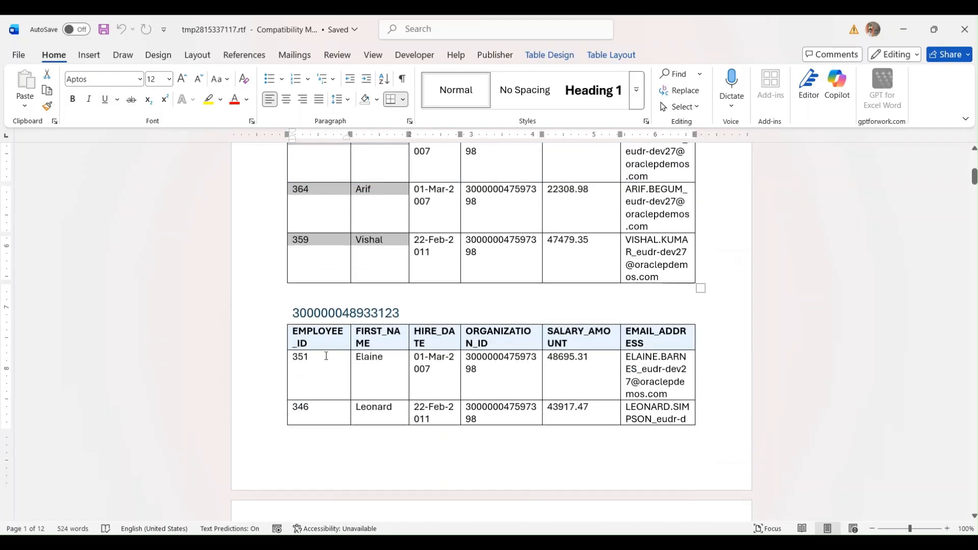
pyautogui.moveTo(321, 357); pyautogui.dragTo(378, 410)
pyautogui.scroll(-5, 469, 310)
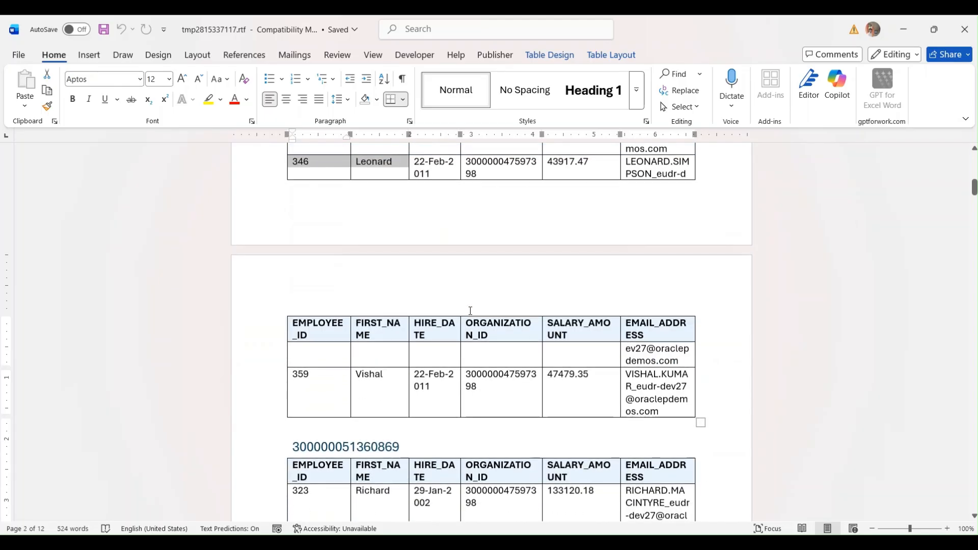
pyautogui.scroll(-3, 434, 353)
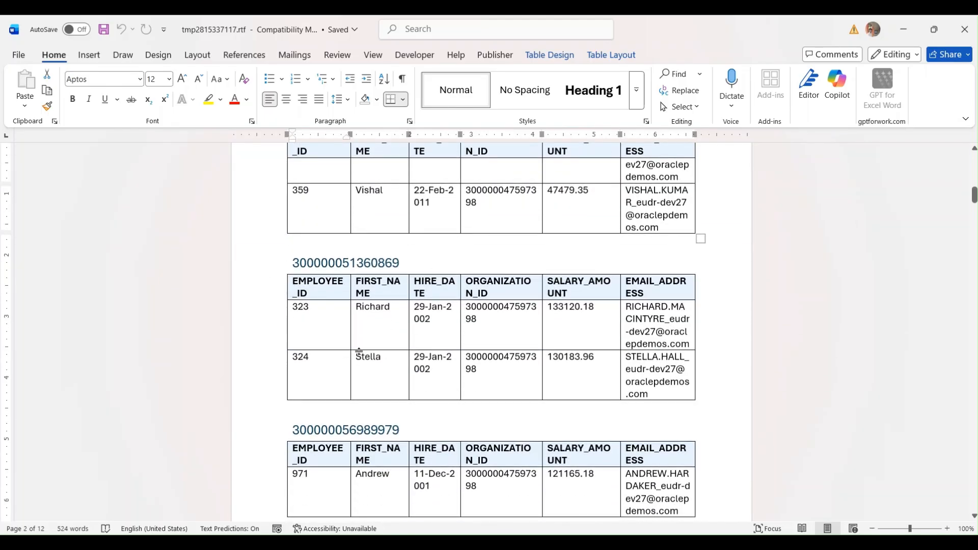
pyautogui.scroll(-3, 360, 350)
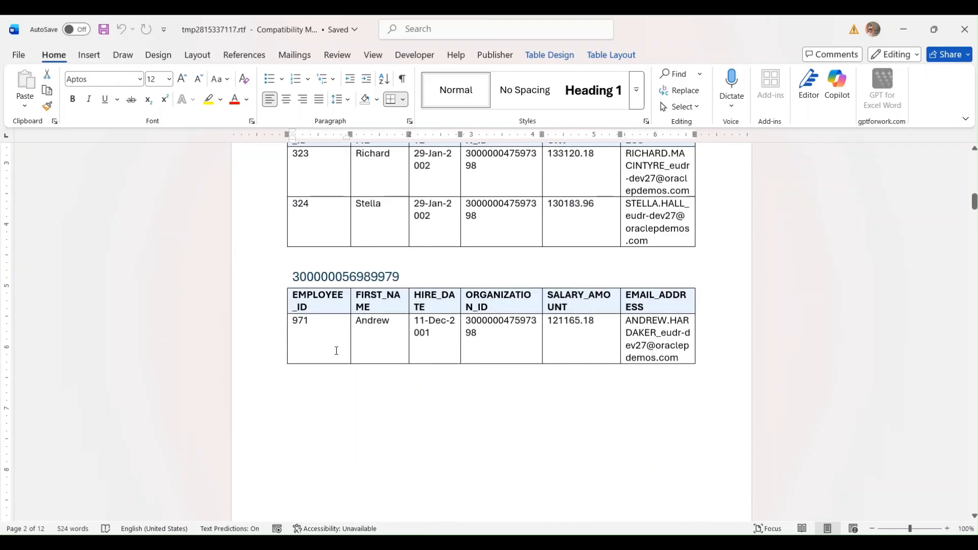
pyautogui.scroll(-6, 437, 343)
pyautogui.scroll(4, 464, 333)
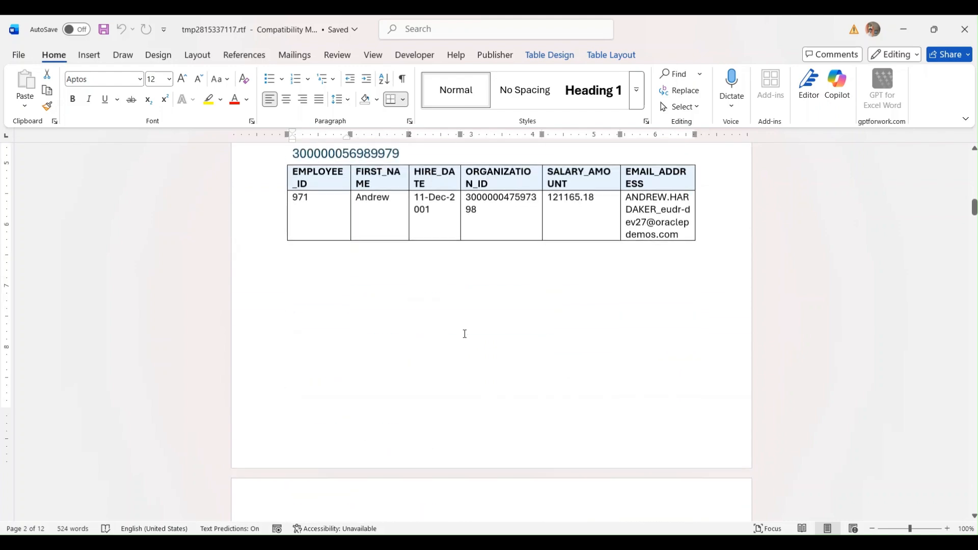
pyautogui.scroll(-9, 406, 273)
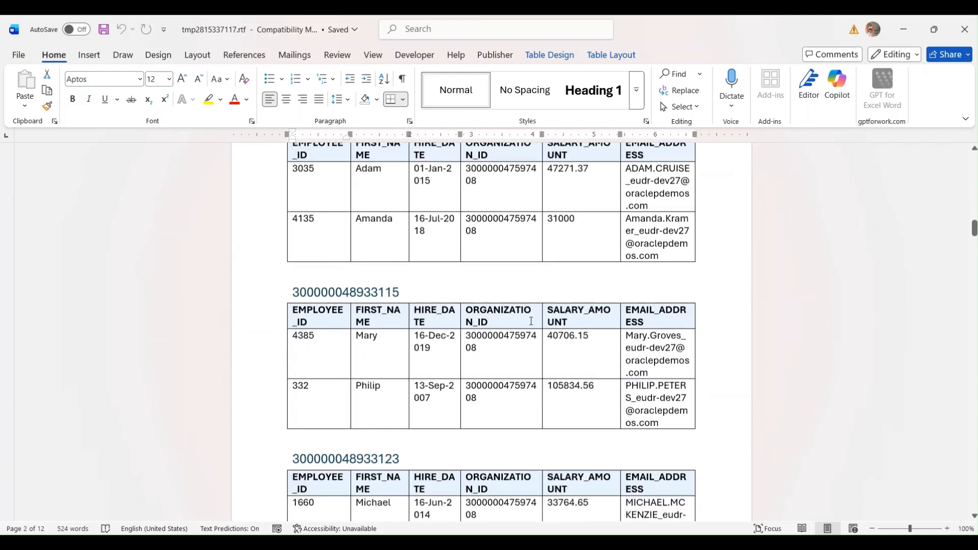
pyautogui.scroll(4, 531, 321)
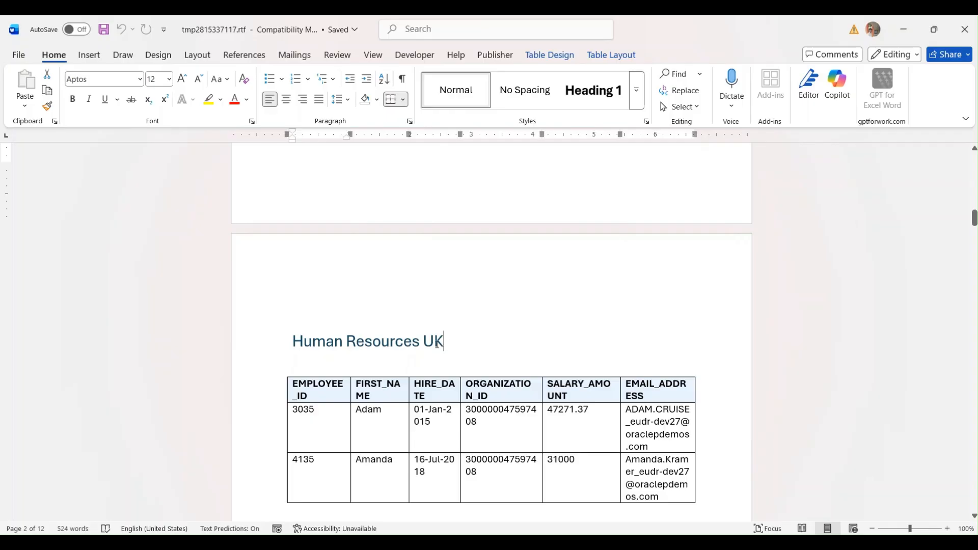
pyautogui.moveTo(436, 344); pyautogui.dragTo(299, 335)
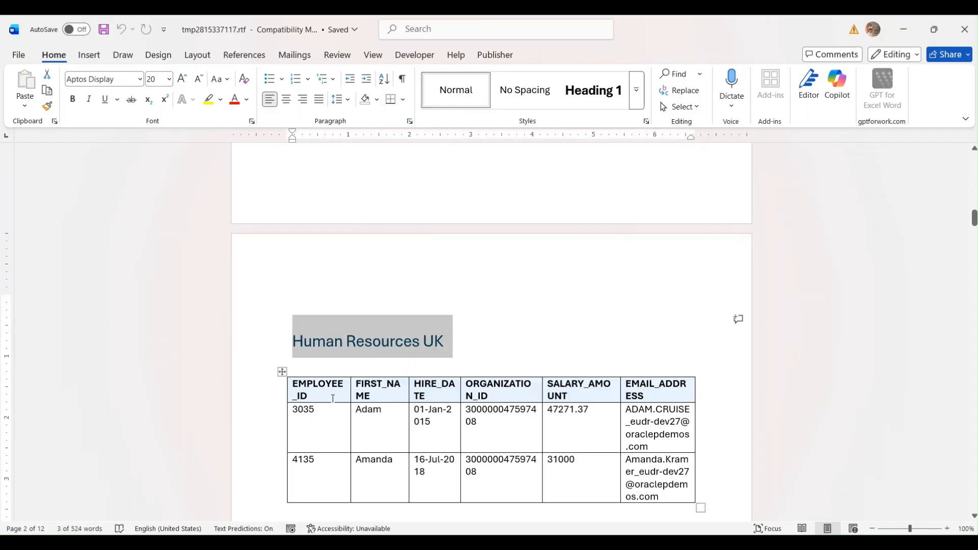
pyautogui.scroll(-3, 510, 378)
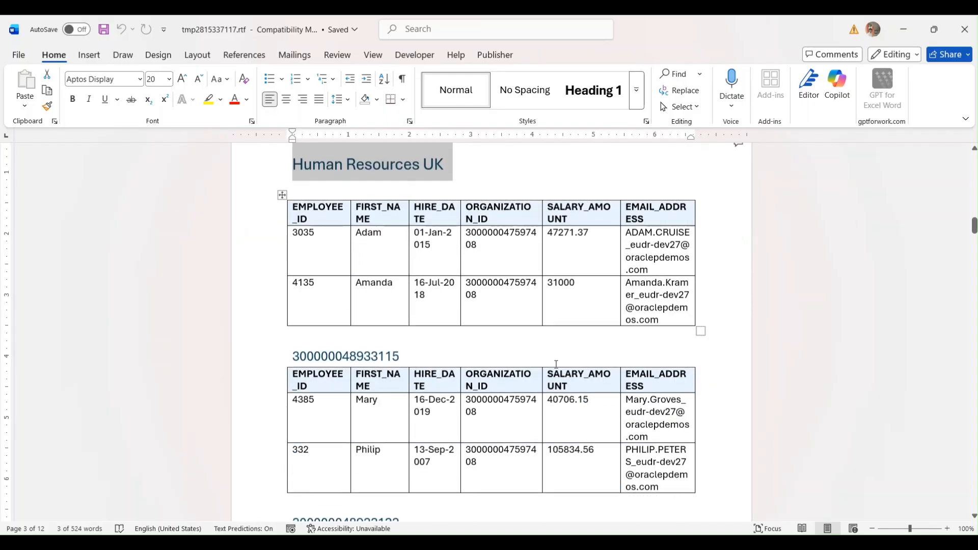
pyautogui.scroll(2, 334, 325)
pyautogui.click(310, 277)
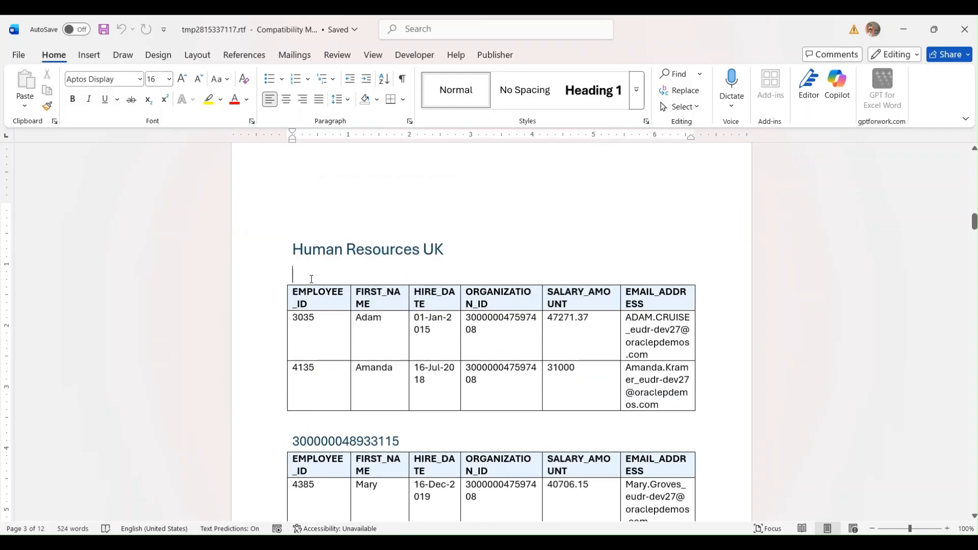
pyautogui.moveTo(296, 273); pyautogui.dragTo(345, 273)
pyautogui.scroll(-3, 394, 323)
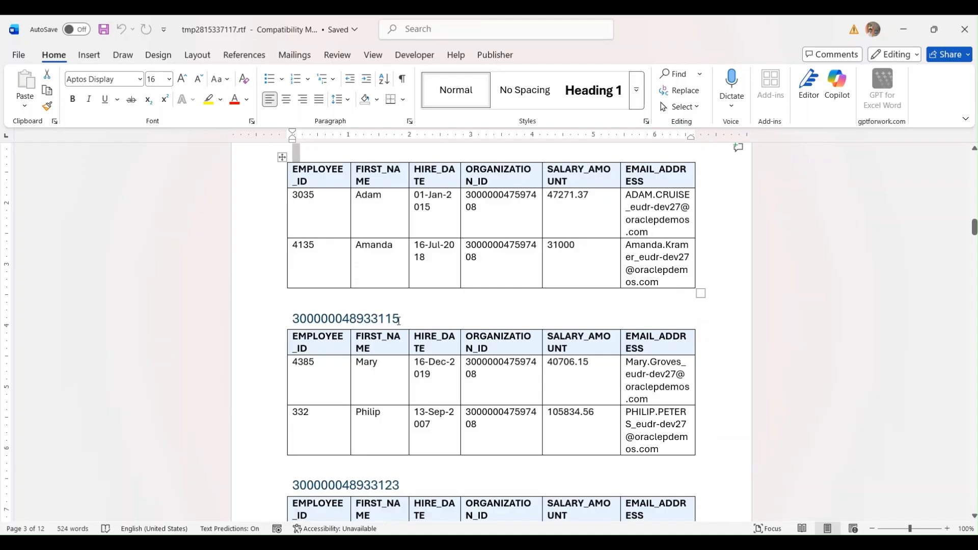
pyautogui.moveTo(398, 320); pyautogui.dragTo(284, 323)
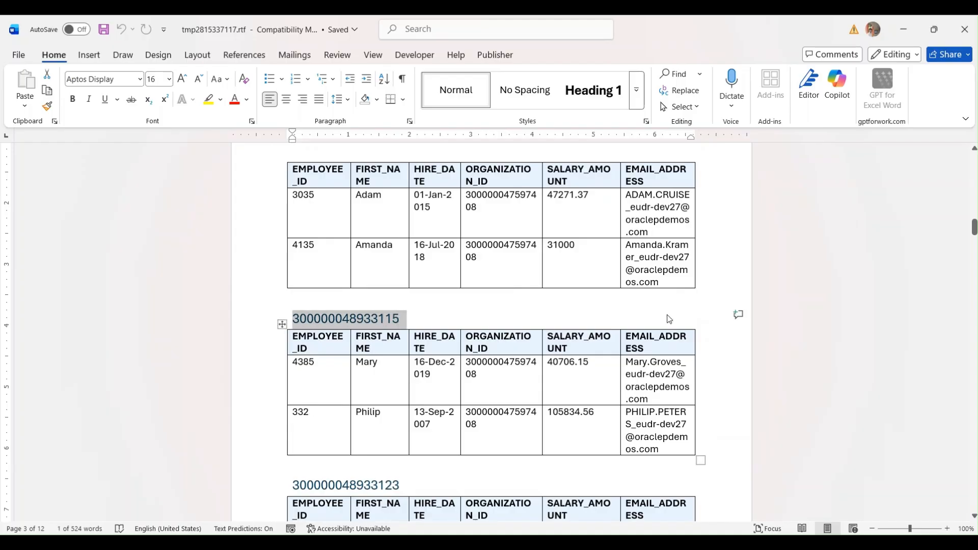
pyautogui.scroll(1, 669, 319)
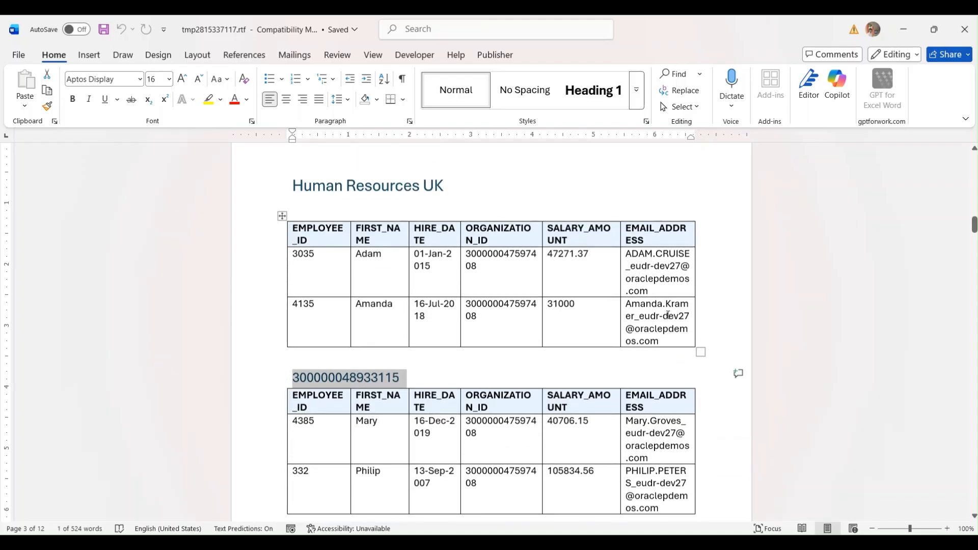
# - Close the preview and delete all existing template content
pyautogui.click(955, 40)
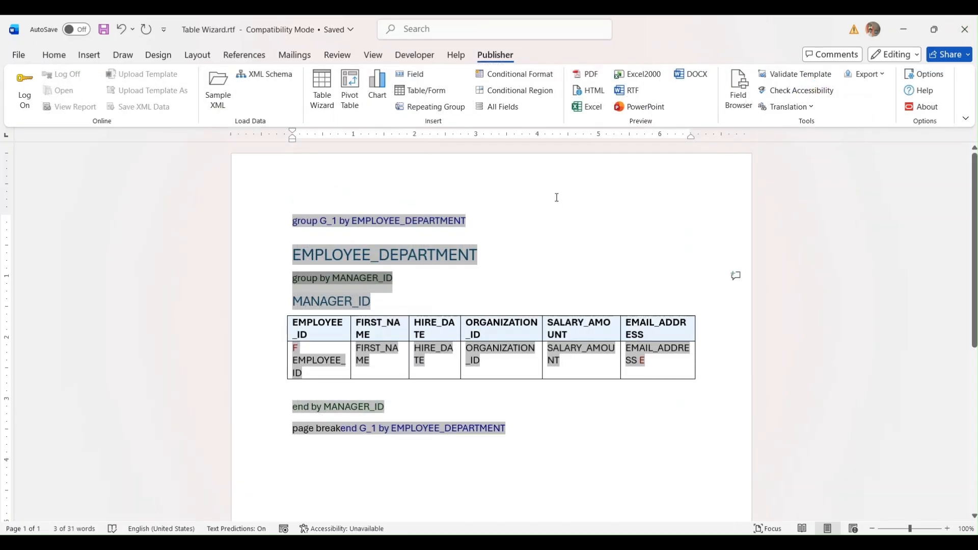
pyautogui.moveTo(280, 203); pyautogui.dragTo(520, 442)
pyautogui.press('Delete')
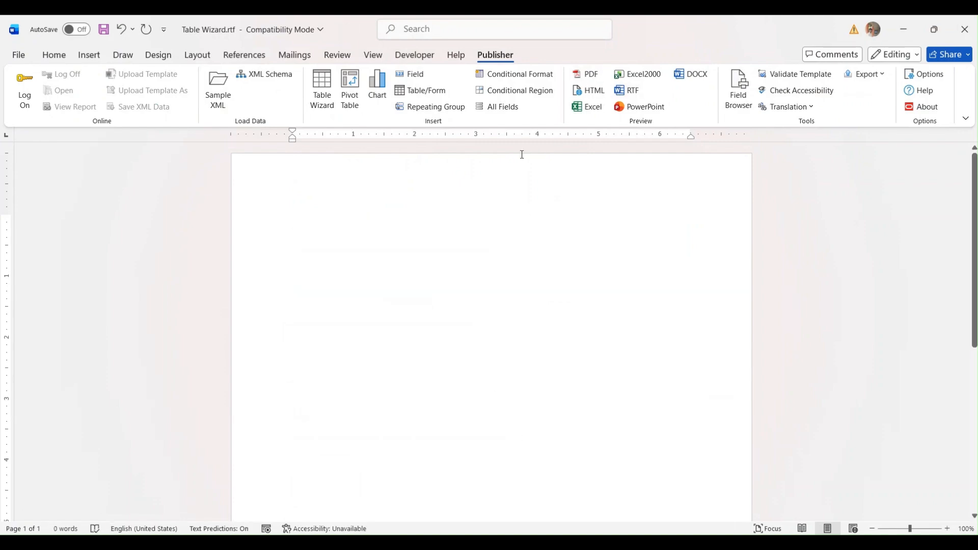
# - Build a Table Wizard table on /DATA_DS/G_1 with all fields, grouped left by EMPLOYEE_DEPARTMENT
pyautogui.click(329, 108)
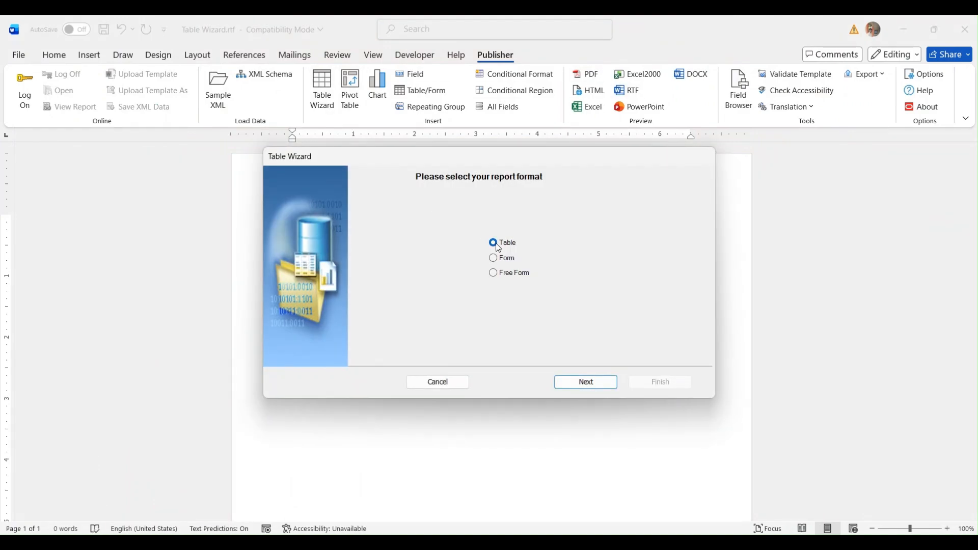
pyautogui.click(577, 387)
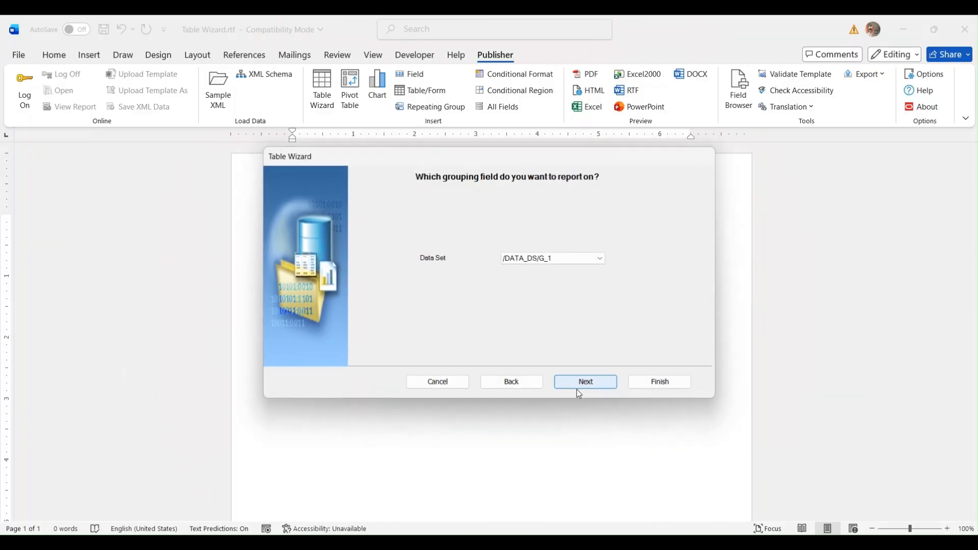
pyautogui.click(576, 387)
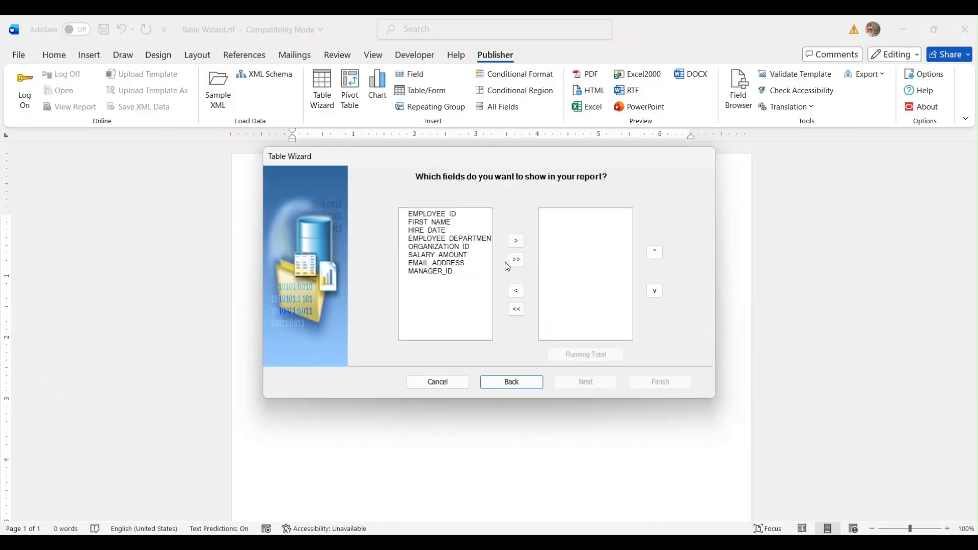
pyautogui.click(516, 260)
pyautogui.click(575, 379)
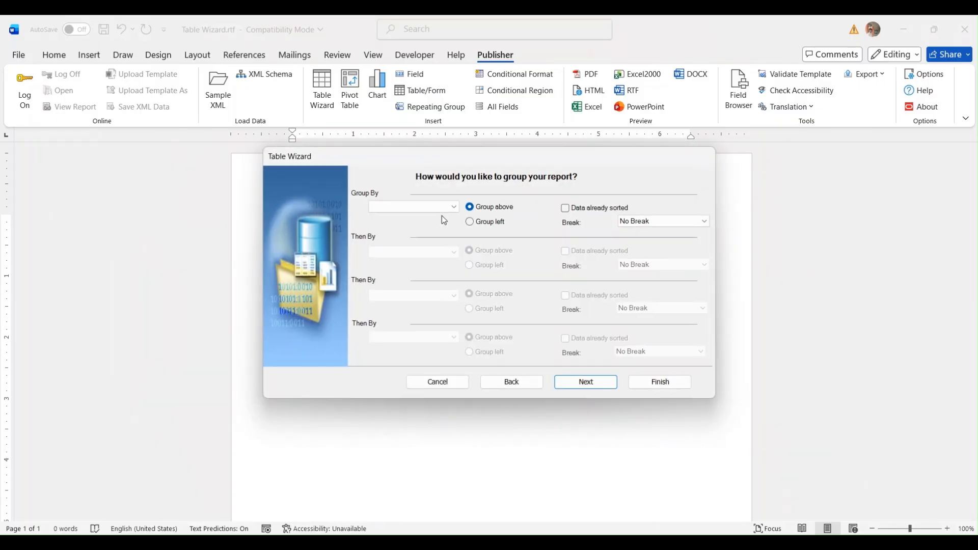
pyautogui.click(441, 207)
pyautogui.click(424, 251)
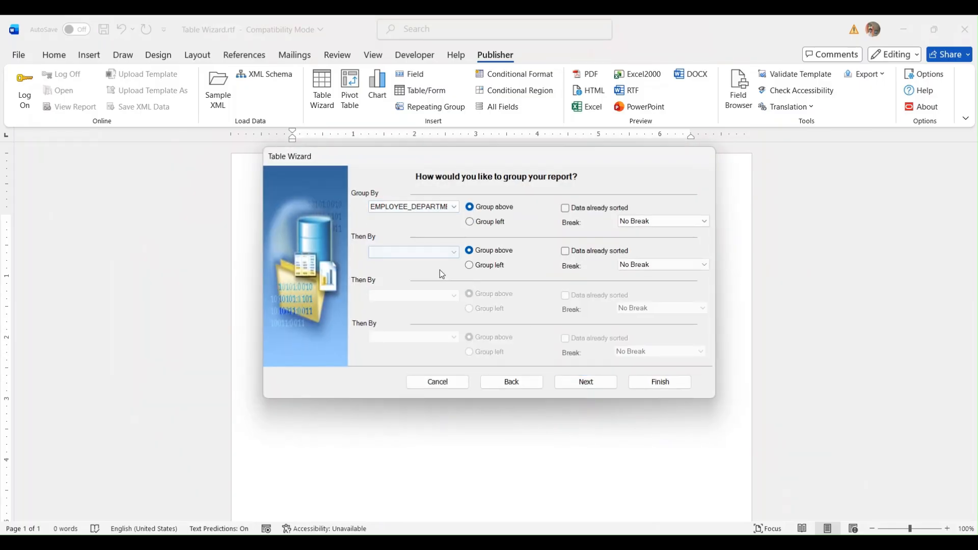
pyautogui.click(469, 222)
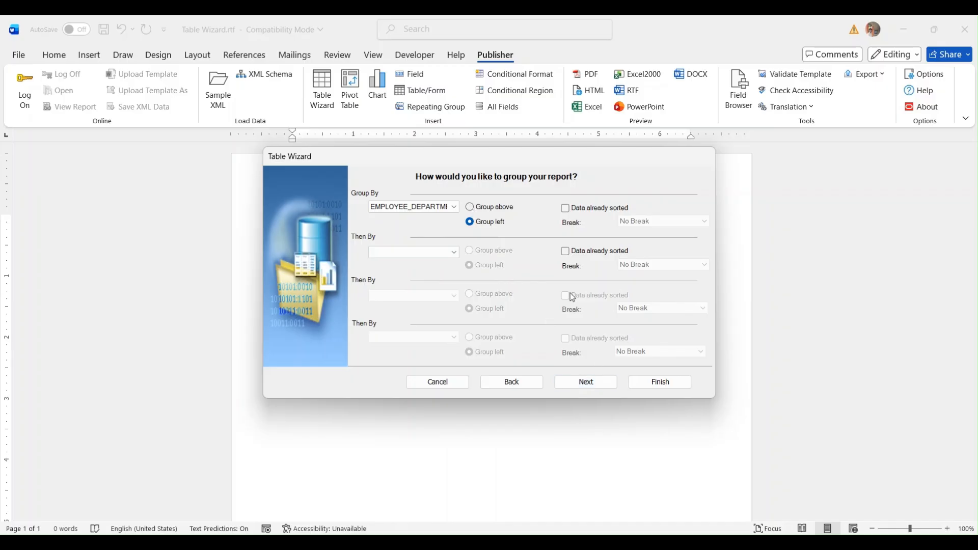
# - Sort the rows by HIRE_DATE in descending order
pyautogui.click(581, 387)
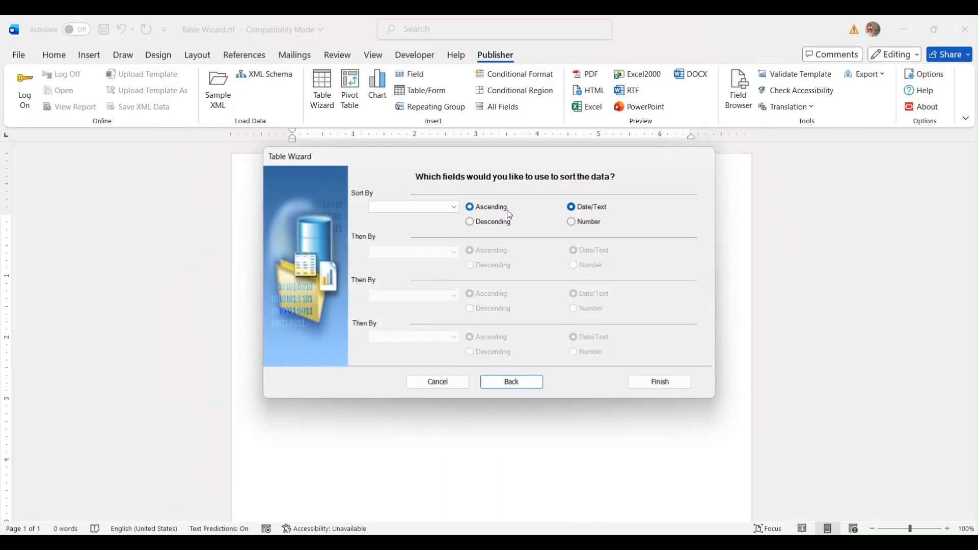
pyautogui.click(453, 207)
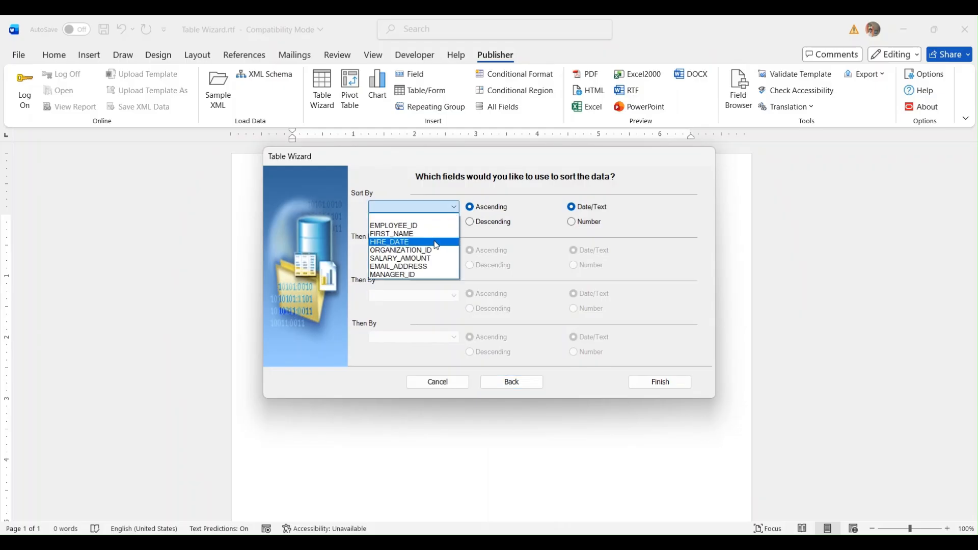
pyautogui.click(433, 243)
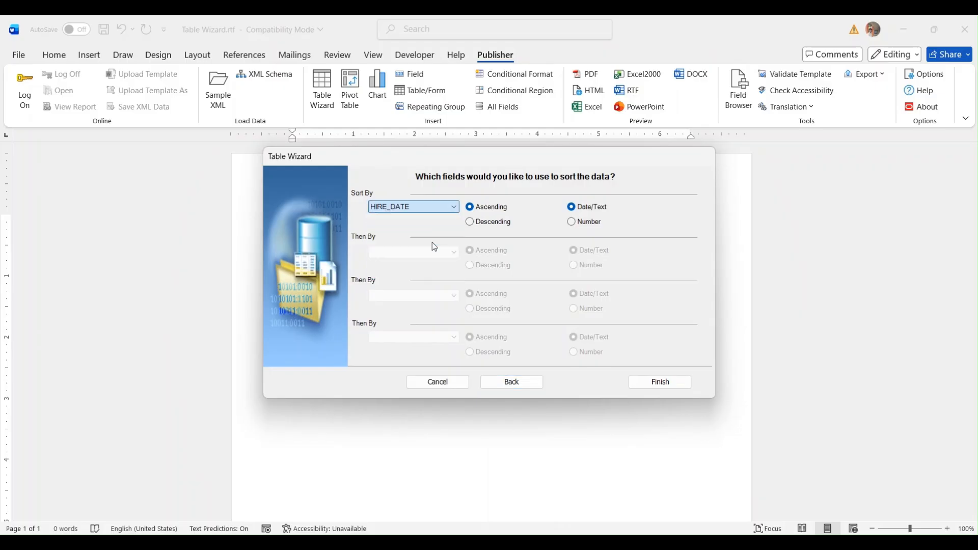
pyautogui.click(478, 222)
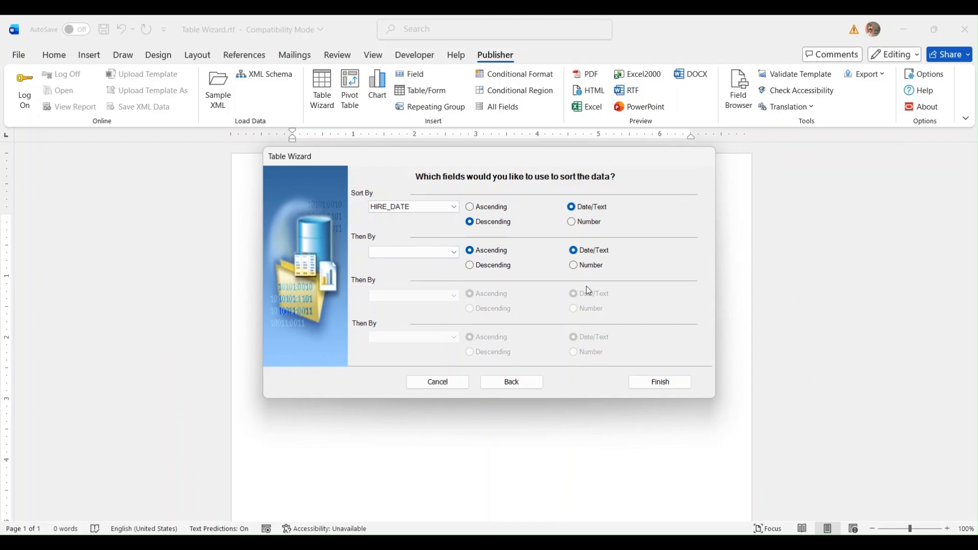
# - Finish the wizard and open the template's Excel preview despite the format warning
pyautogui.click(640, 383)
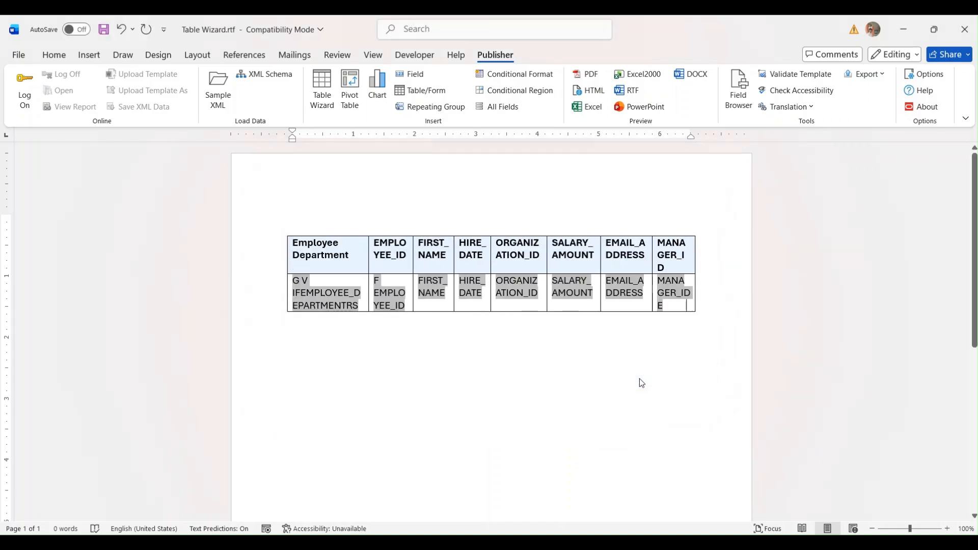
pyautogui.click(629, 80)
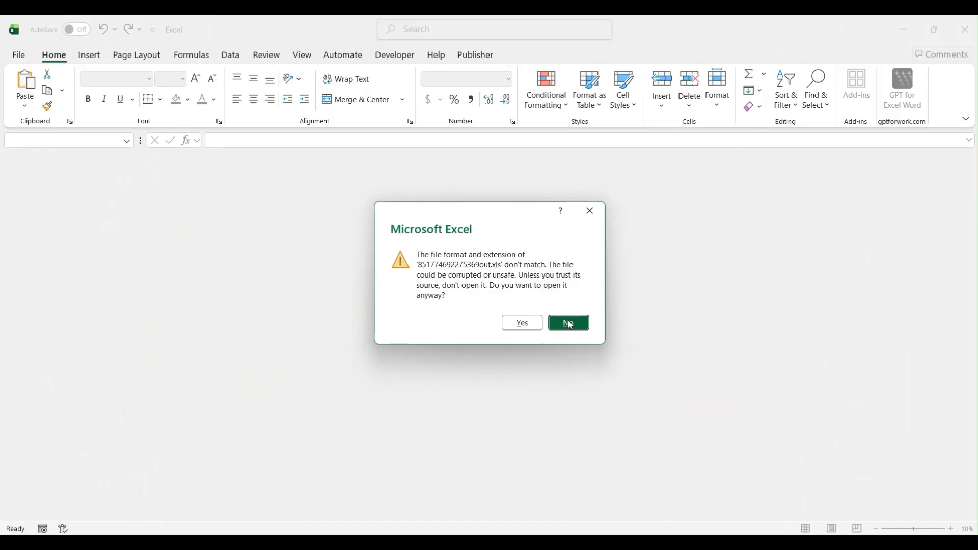
pyautogui.click(522, 323)
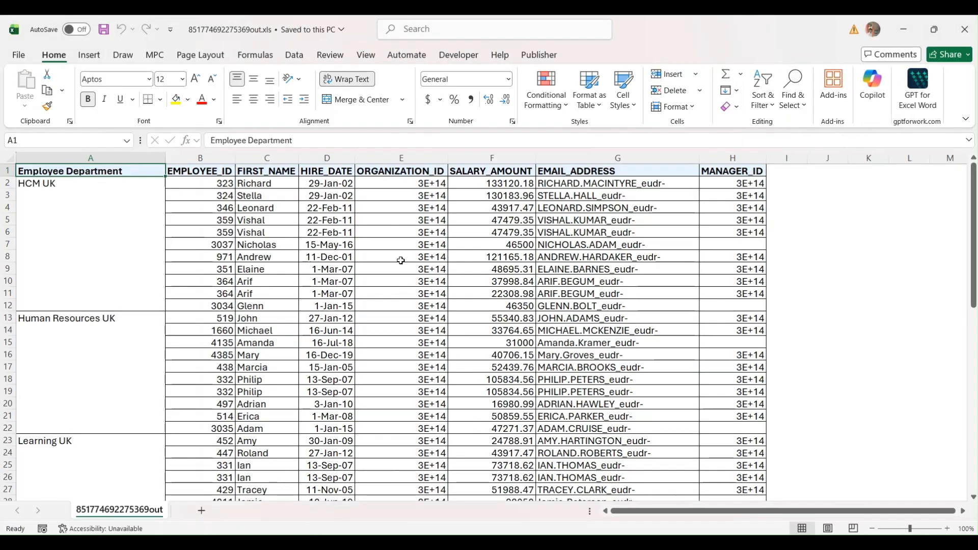
# - Inspect the merged HCM UK department cell and scroll the workbook
pyautogui.click(64, 190)
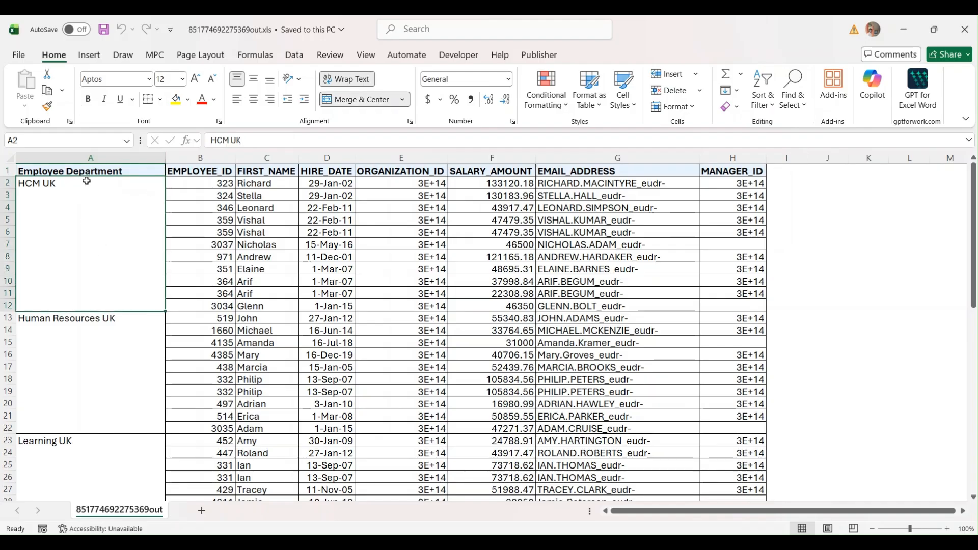
pyautogui.scroll(-17, 85, 251)
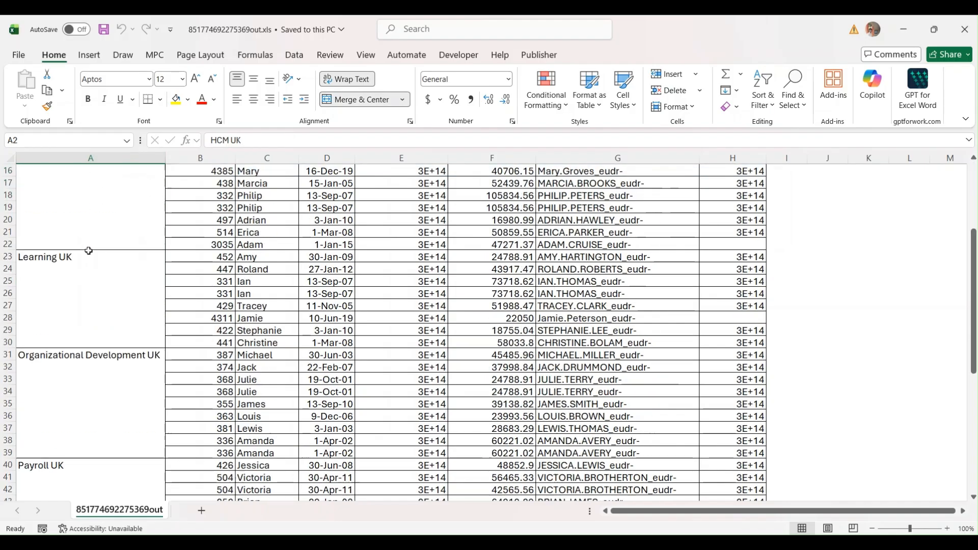
pyautogui.scroll(17, 88, 253)
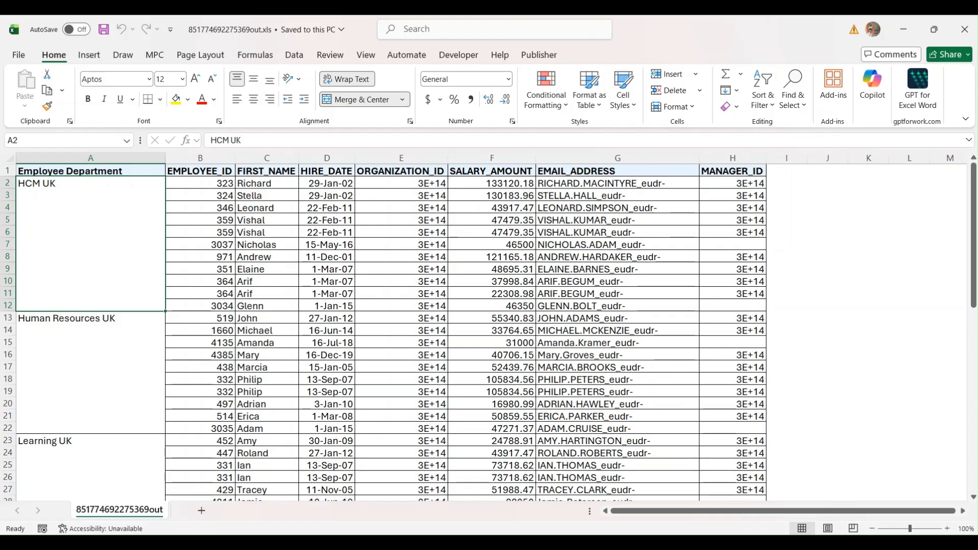
pyautogui.click(963, 31)
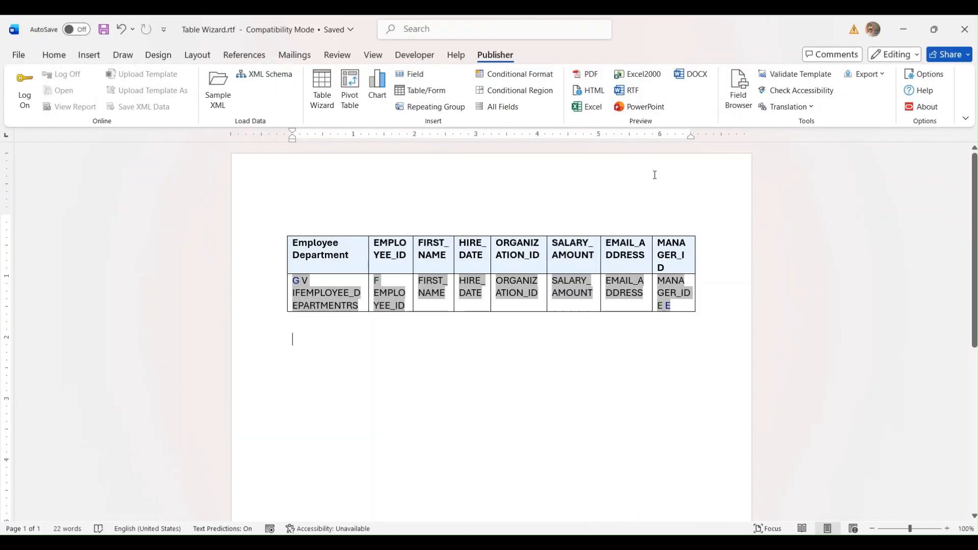
pyautogui.click(281, 221)
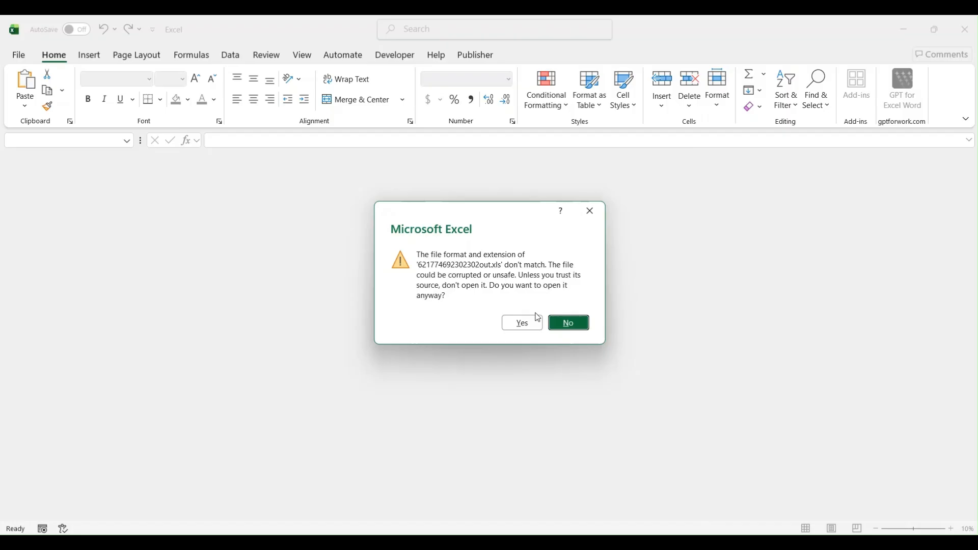
pyautogui.click(534, 322)
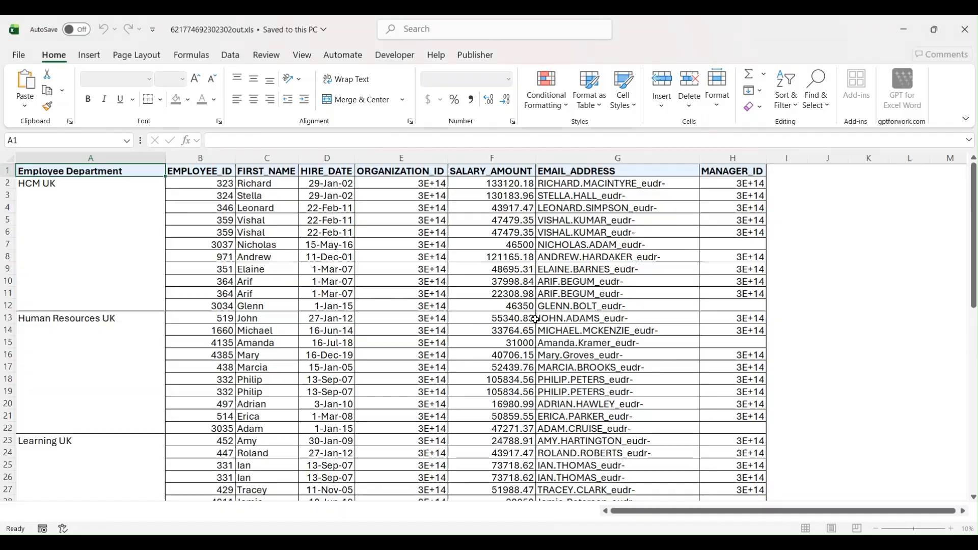
pyautogui.click(320, 184)
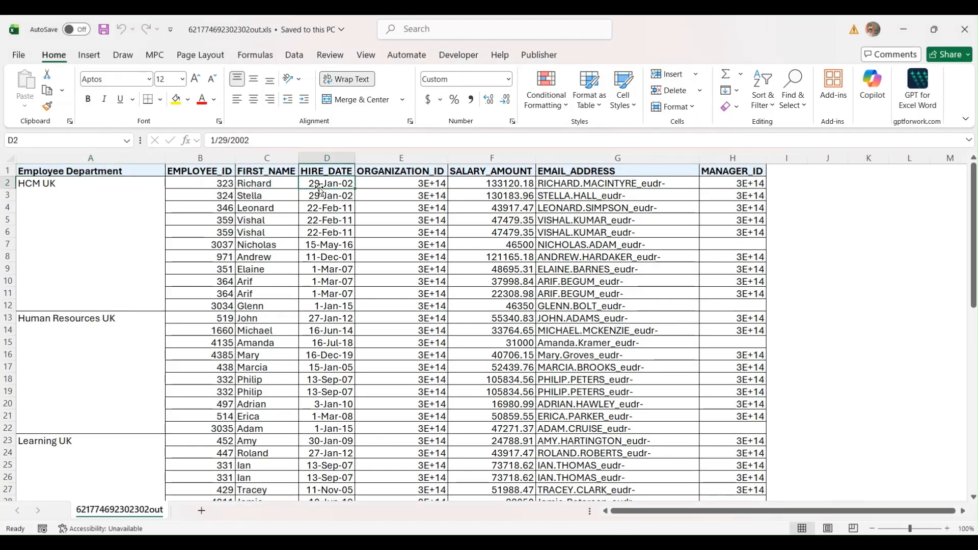
pyautogui.click(319, 194)
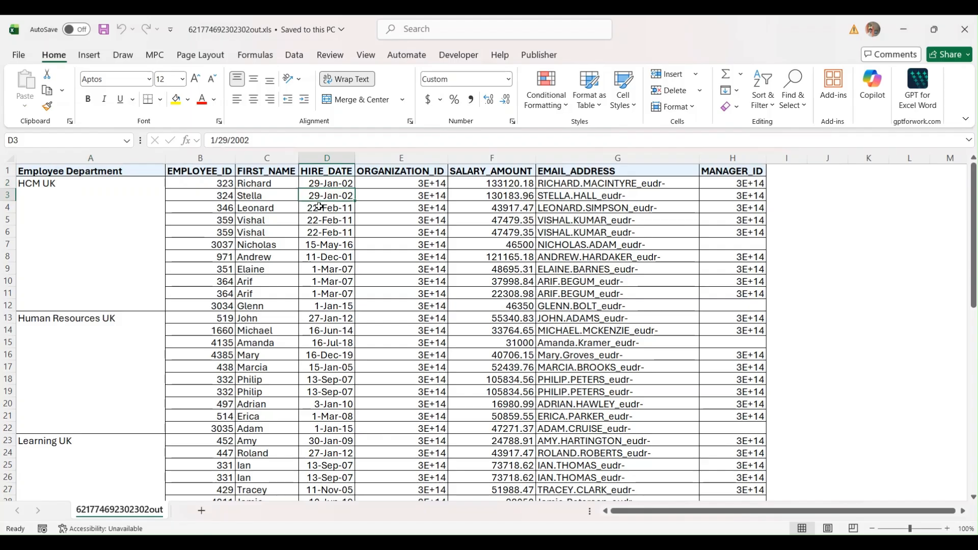
pyautogui.click(319, 207)
pyautogui.click(320, 235)
pyautogui.press('Down')
pyautogui.press('Down')
pyautogui.press('Down')
pyautogui.press('Down')
pyautogui.press('Down')
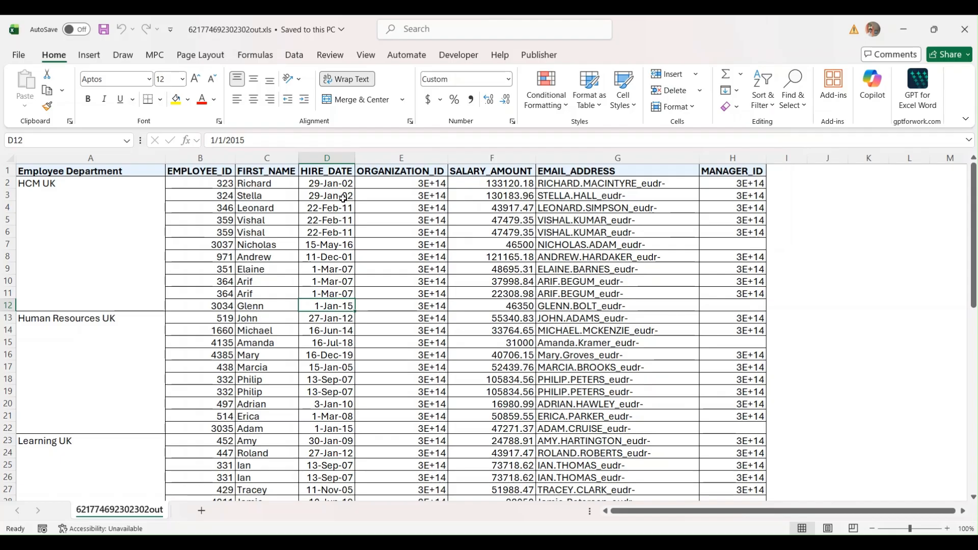
pyautogui.moveTo(343, 183); pyautogui.dragTo(341, 305)
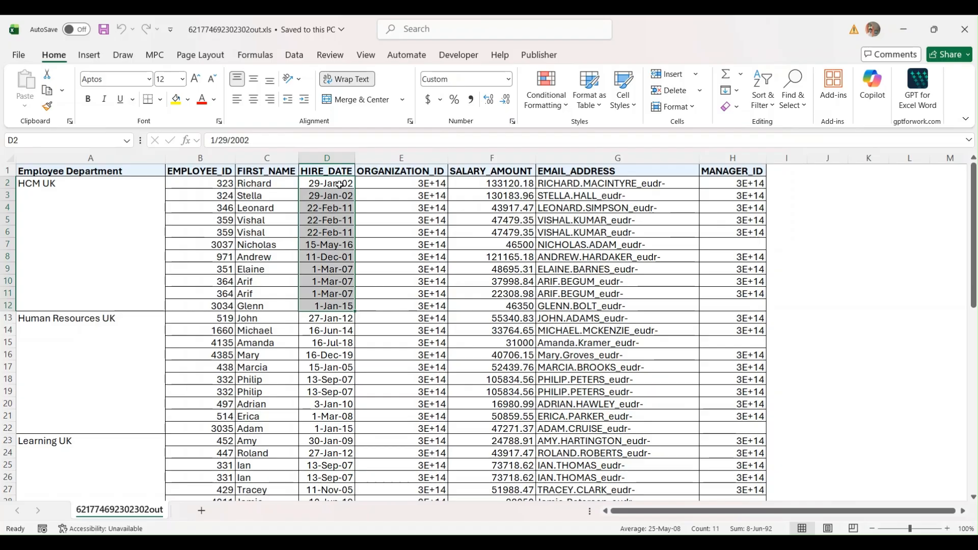
pyautogui.click(971, 35)
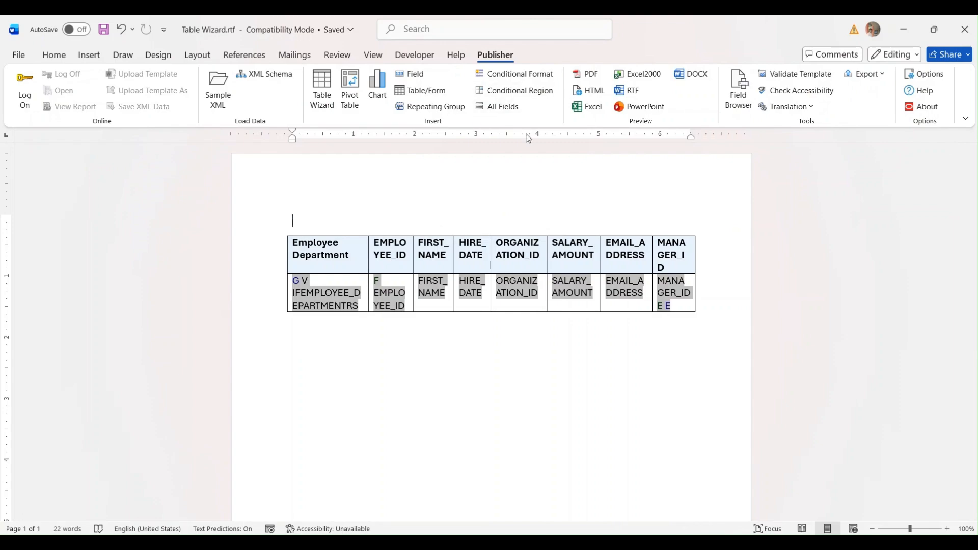
# - Delete the old table and start a Table Wizard table on /DATA_DS/G_1 with all eight fields
pyautogui.moveTo(296, 204); pyautogui.dragTo(476, 357)
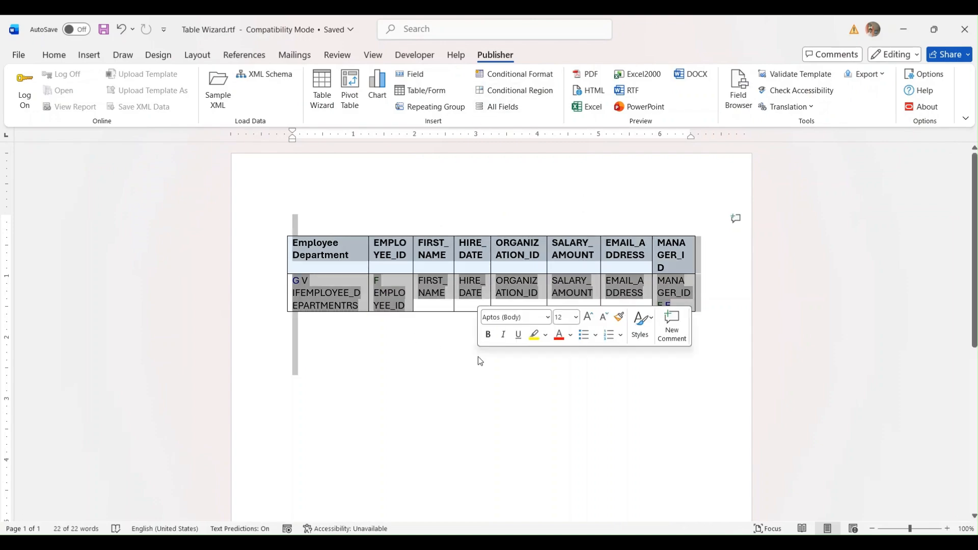
pyautogui.press('Delete')
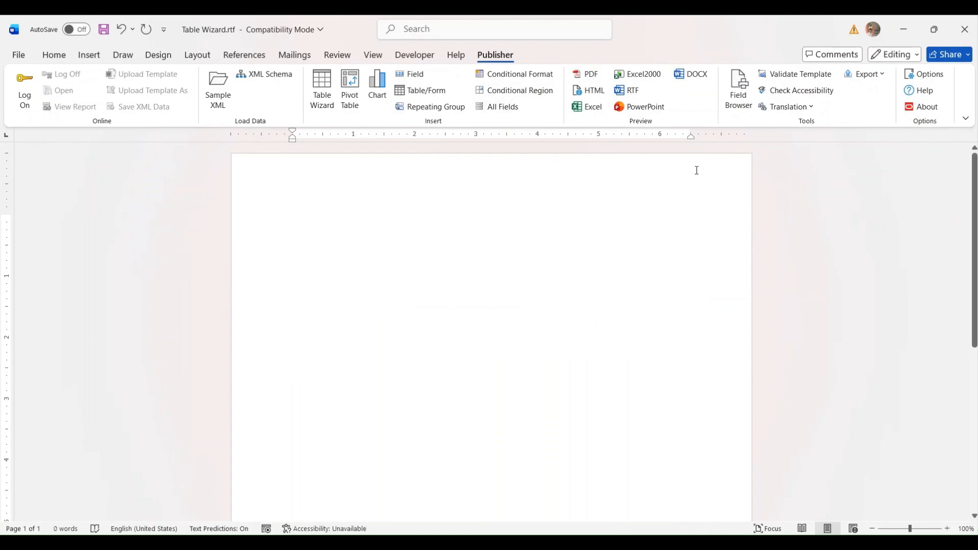
pyautogui.click(331, 98)
pyautogui.click(594, 386)
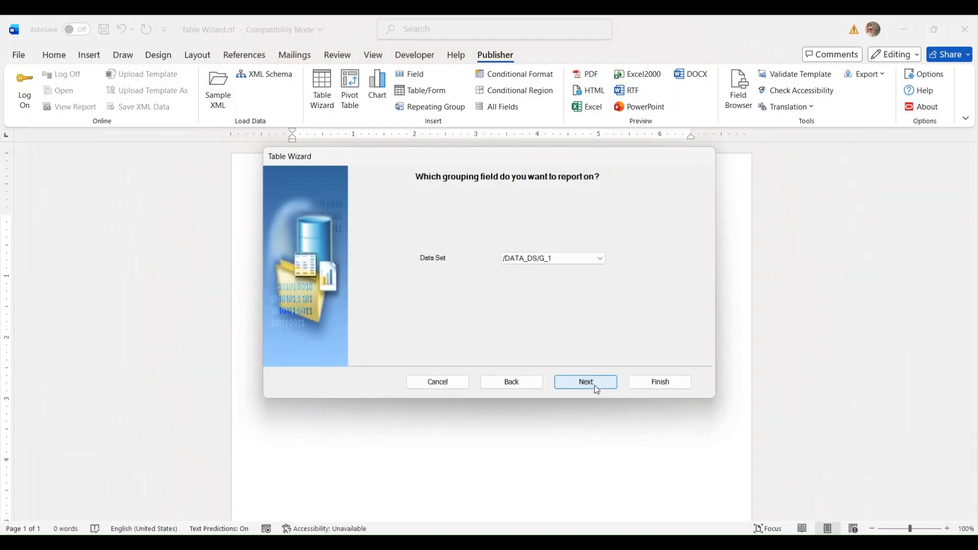
pyautogui.click(594, 385)
pyautogui.click(517, 259)
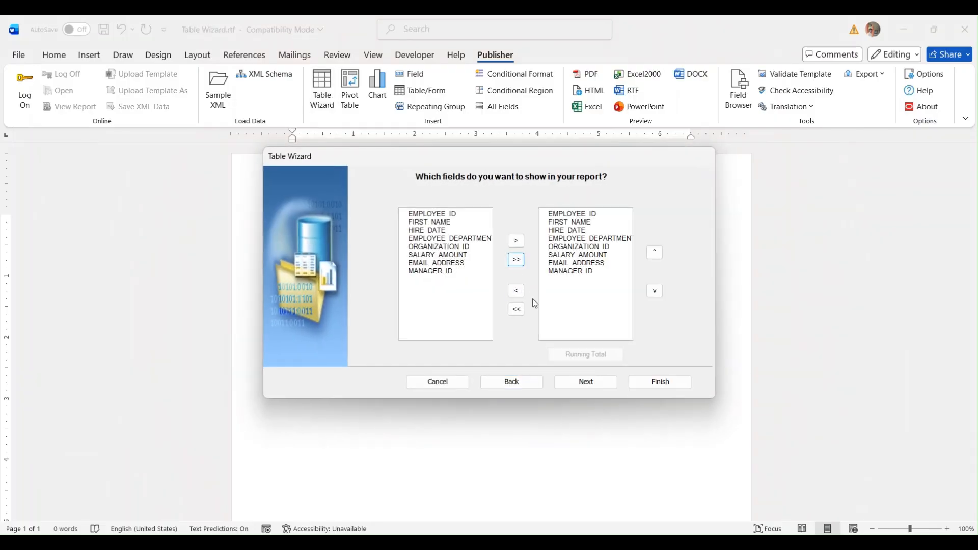
pyautogui.click(589, 385)
# - Group by EMPLOYEE_DEPARTMENT first, then MANAGER_ID at the second level
pyautogui.click(453, 207)
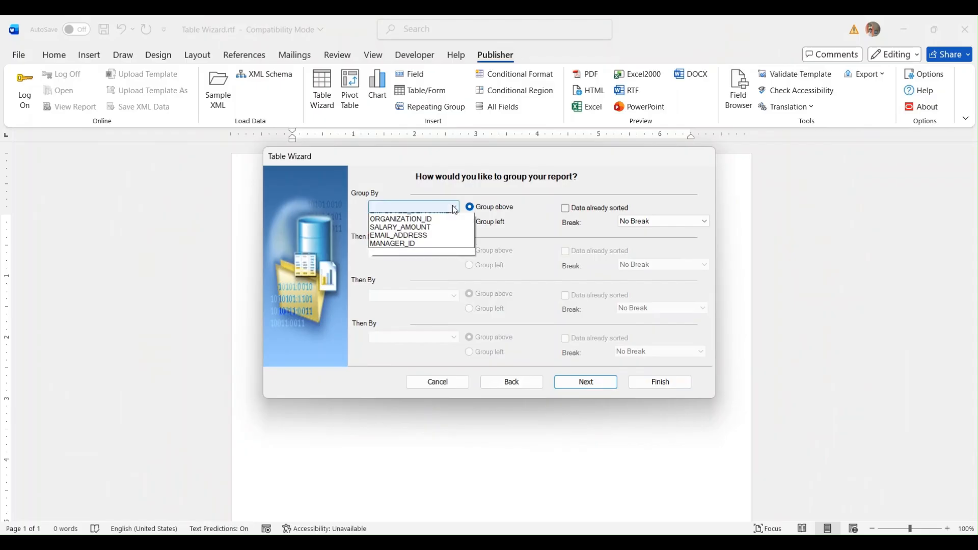
pyautogui.click(418, 250)
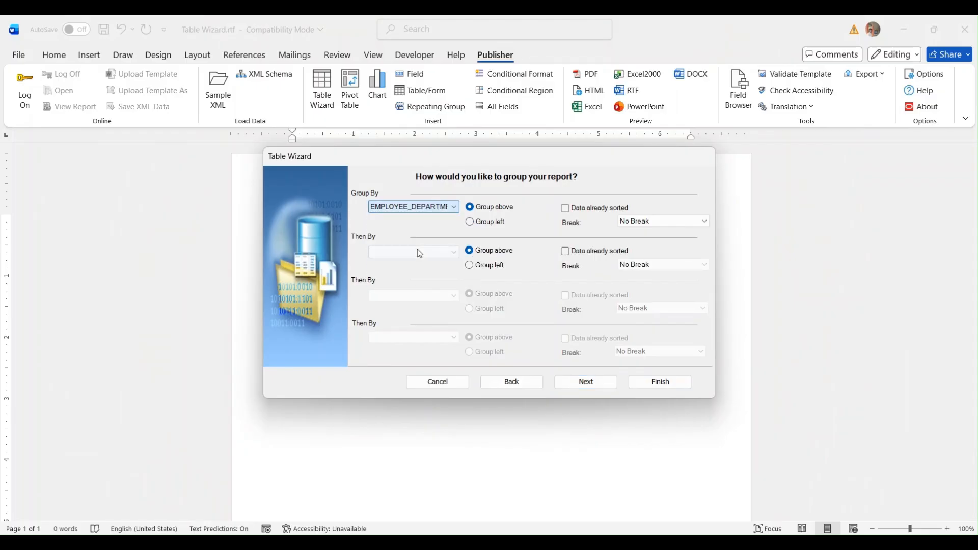
pyautogui.click(455, 251)
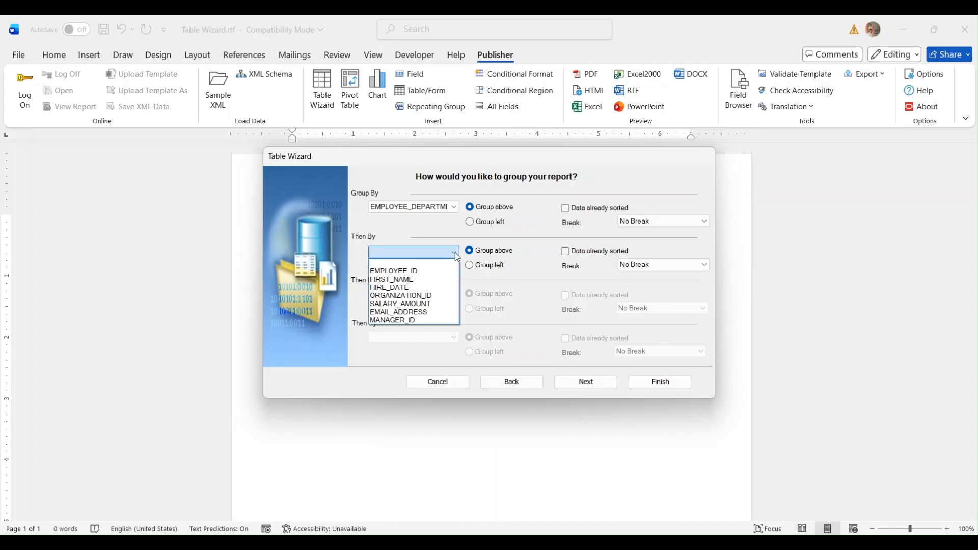
pyautogui.click(428, 279)
pyautogui.click(455, 294)
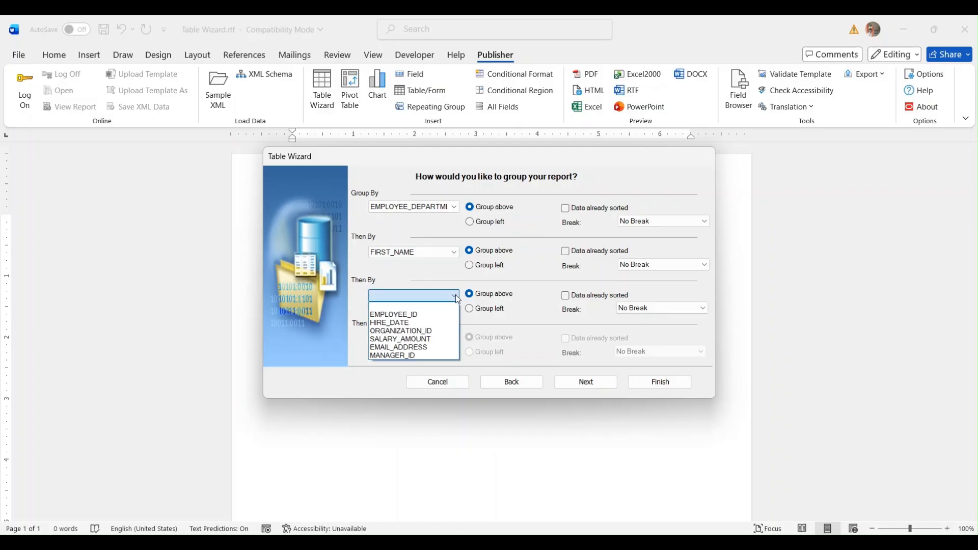
pyautogui.click(450, 255)
pyautogui.click(450, 253)
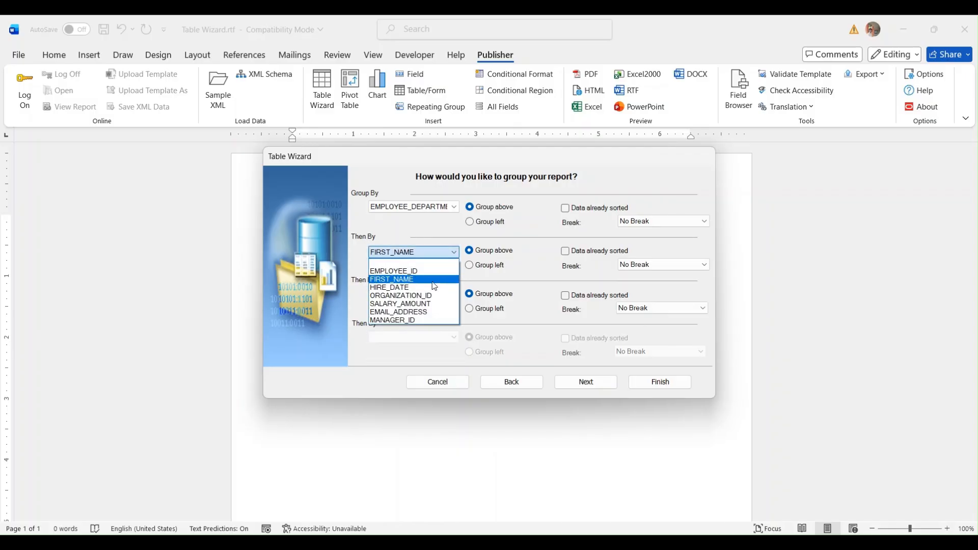
pyautogui.click(423, 320)
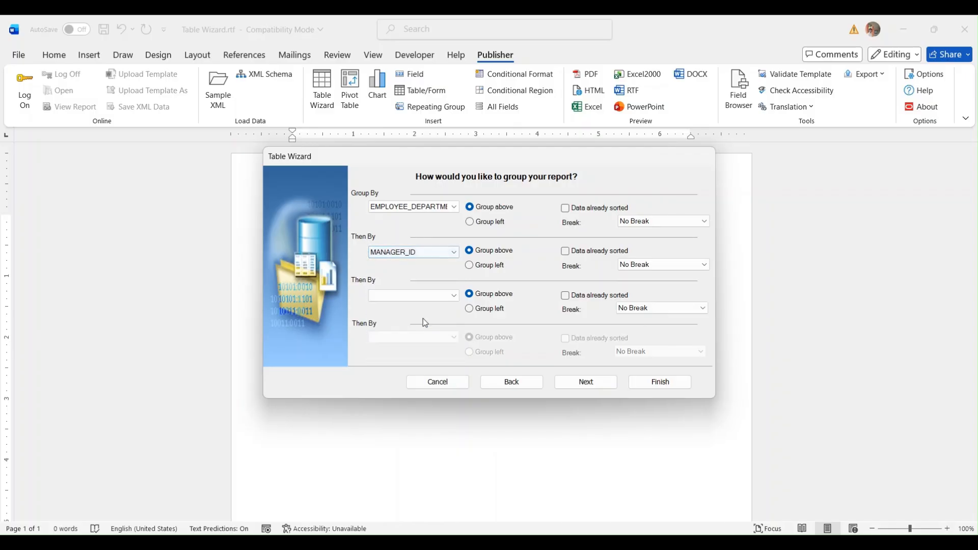
# - Set page breaks for both department and manager groups, leaving the third level empty
pyautogui.click(622, 222)
pyautogui.click(622, 234)
pyautogui.click(626, 265)
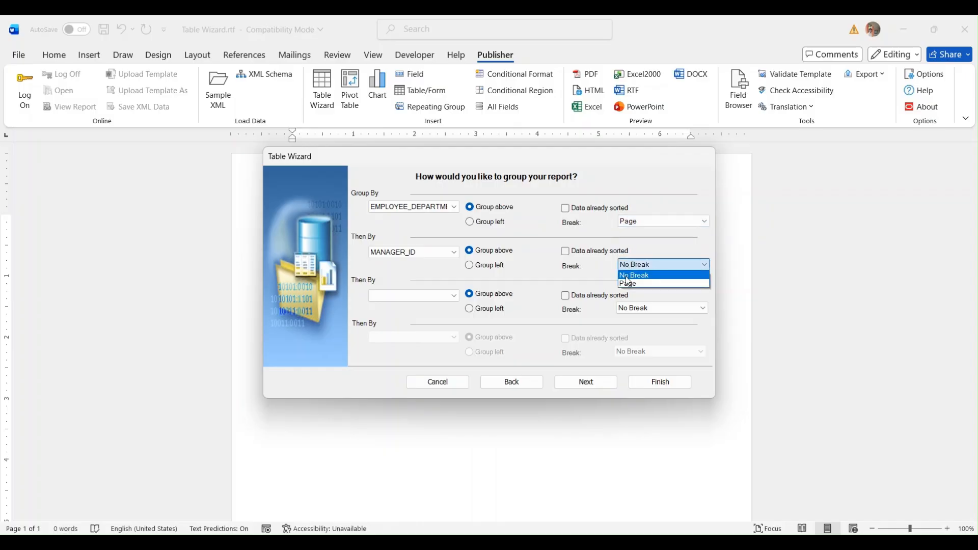
pyautogui.click(627, 283)
pyautogui.click(433, 296)
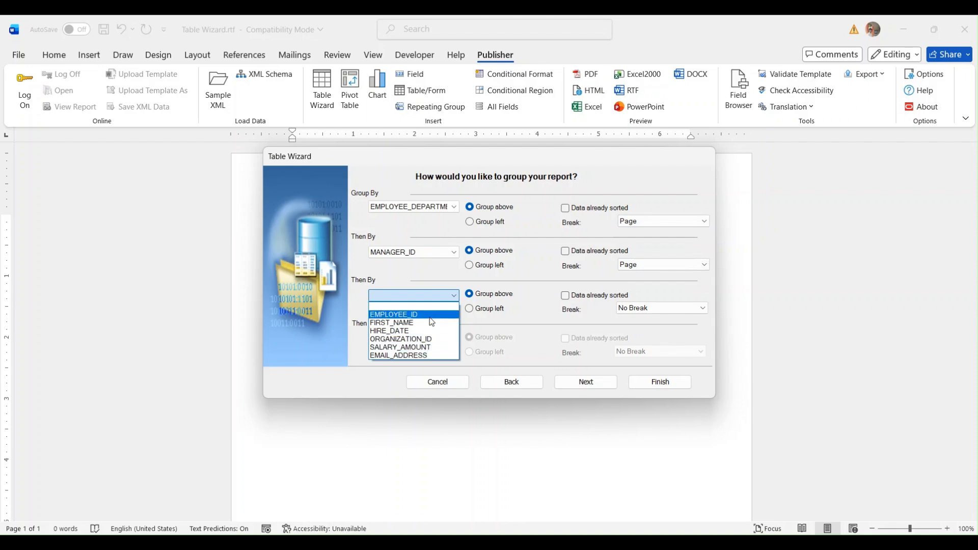
pyautogui.click(437, 277)
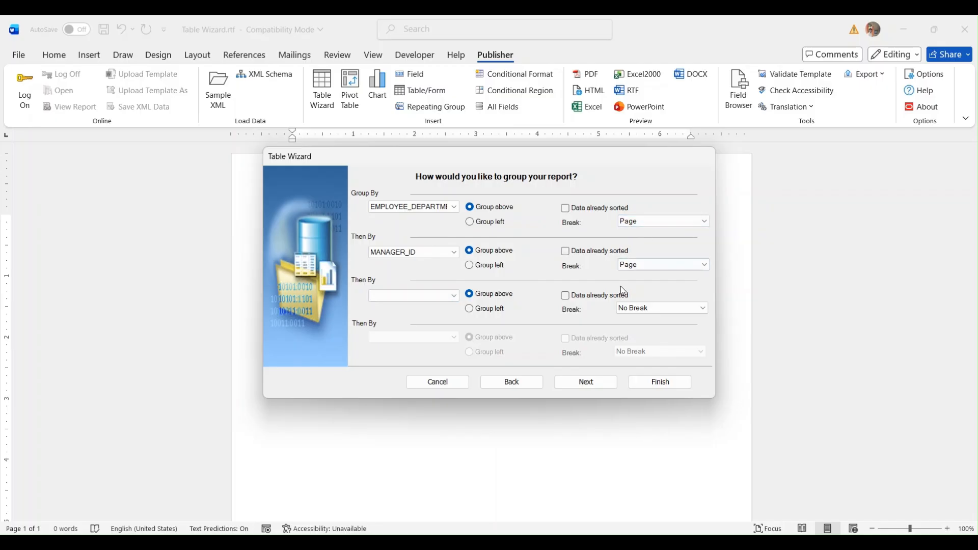
# - Sort the employees by FIRST_NAME and finish to insert the grouped table
pyautogui.click(600, 387)
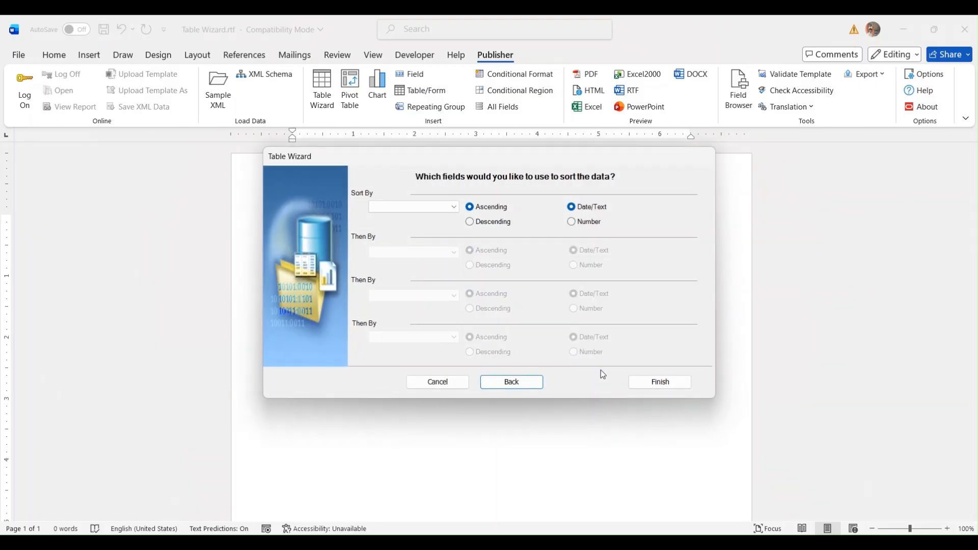
pyautogui.click(449, 209)
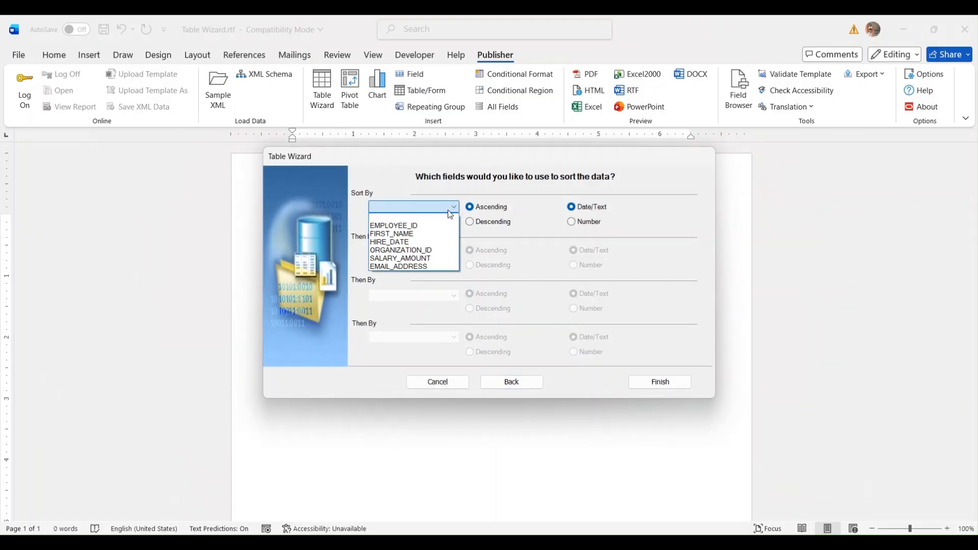
pyautogui.click(423, 234)
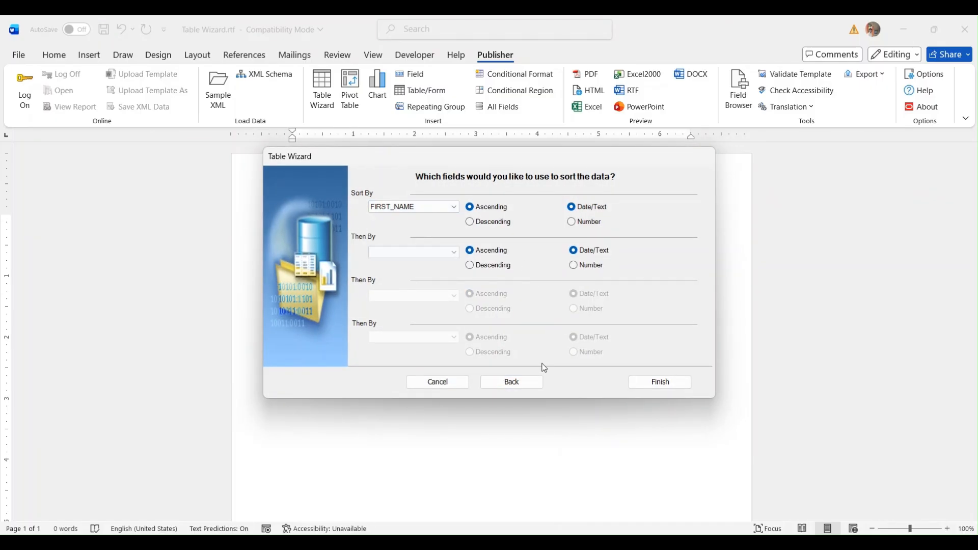
pyautogui.click(660, 382)
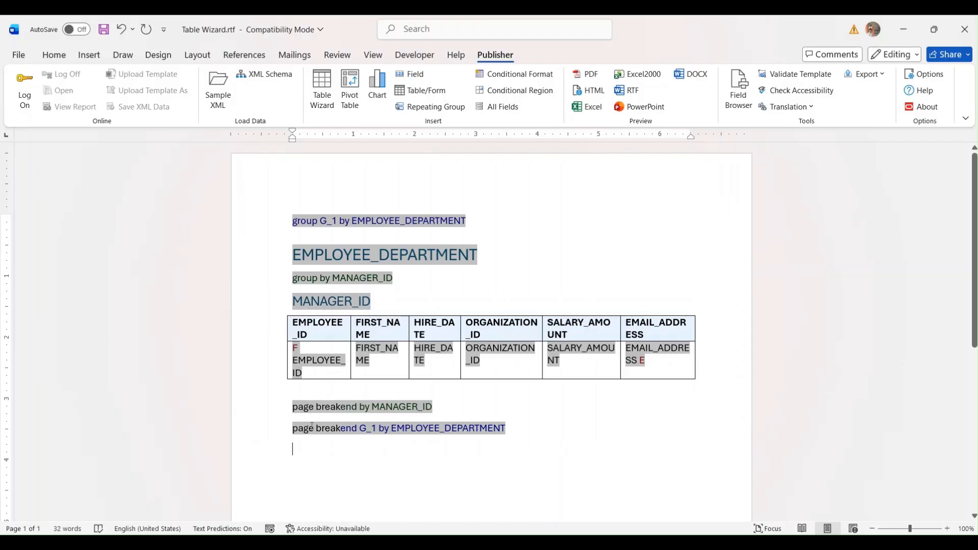
pyautogui.click(631, 91)
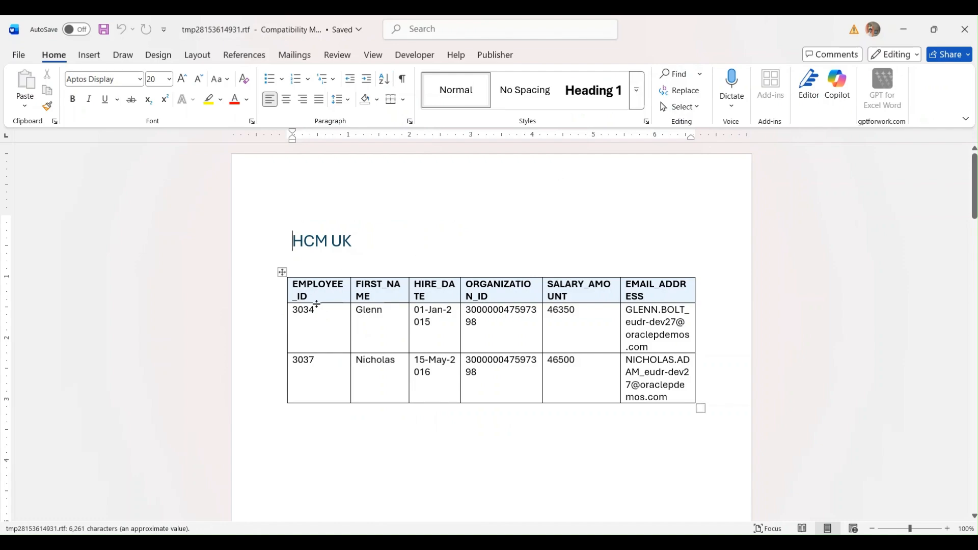
pyautogui.click(299, 268)
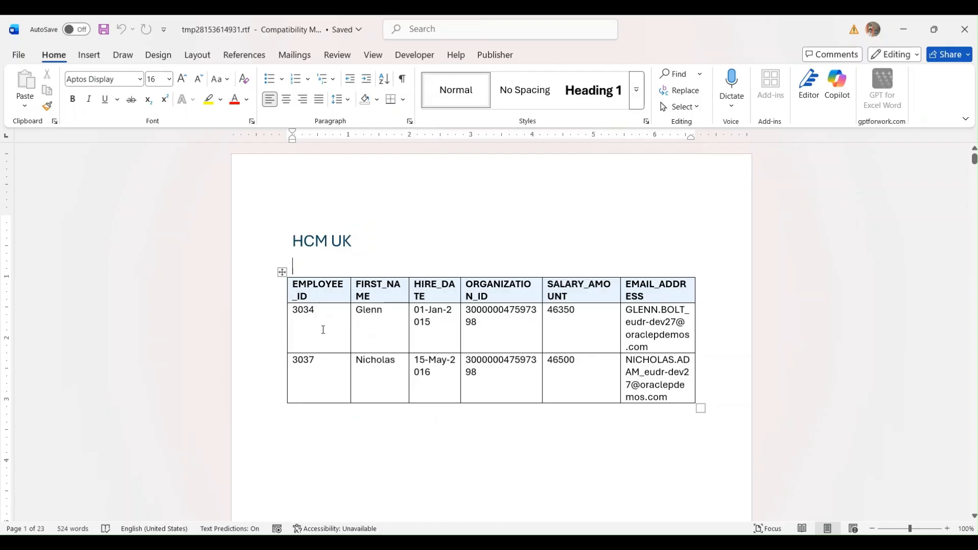
pyautogui.scroll(-15, 400, 249)
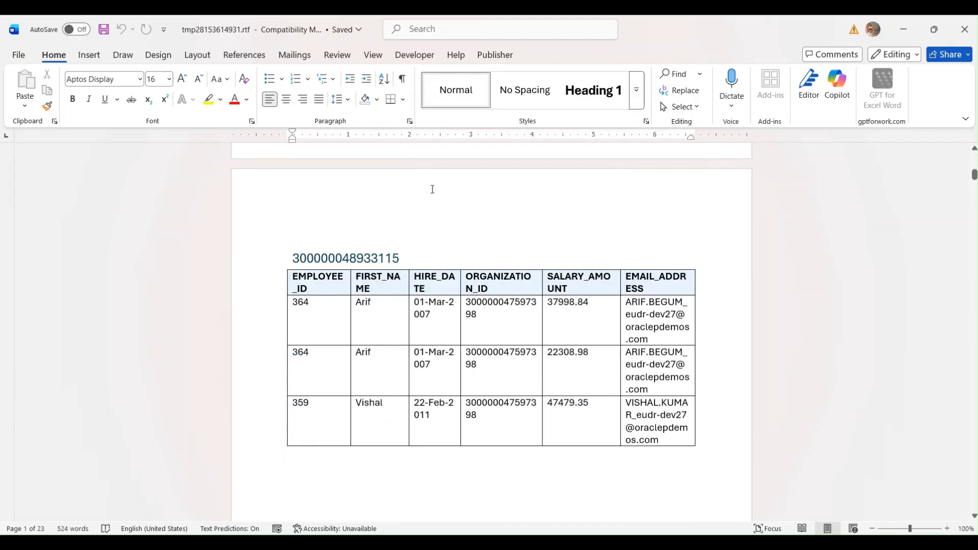
pyautogui.doubleClick(294, 222)
pyautogui.scroll(-10, 435, 234)
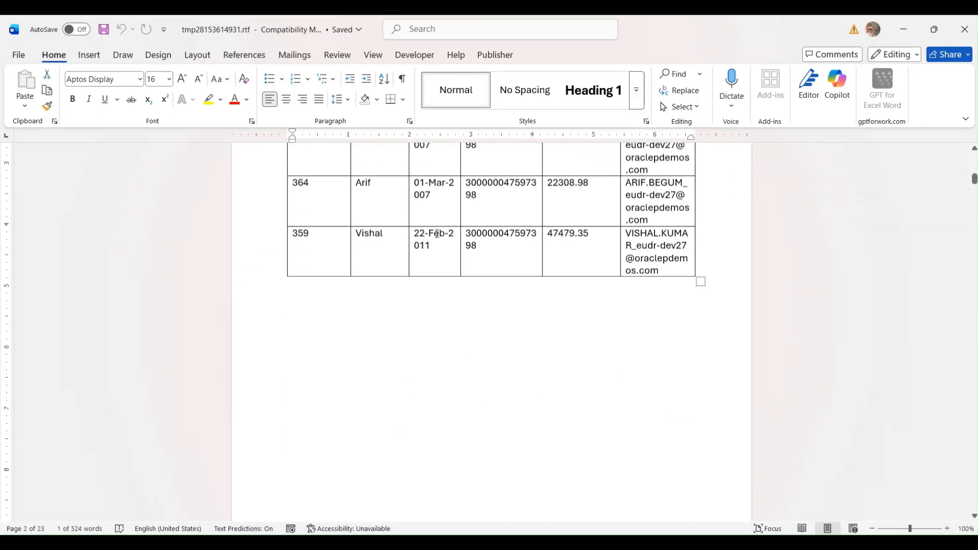
pyautogui.moveTo(289, 234); pyautogui.dragTo(408, 240)
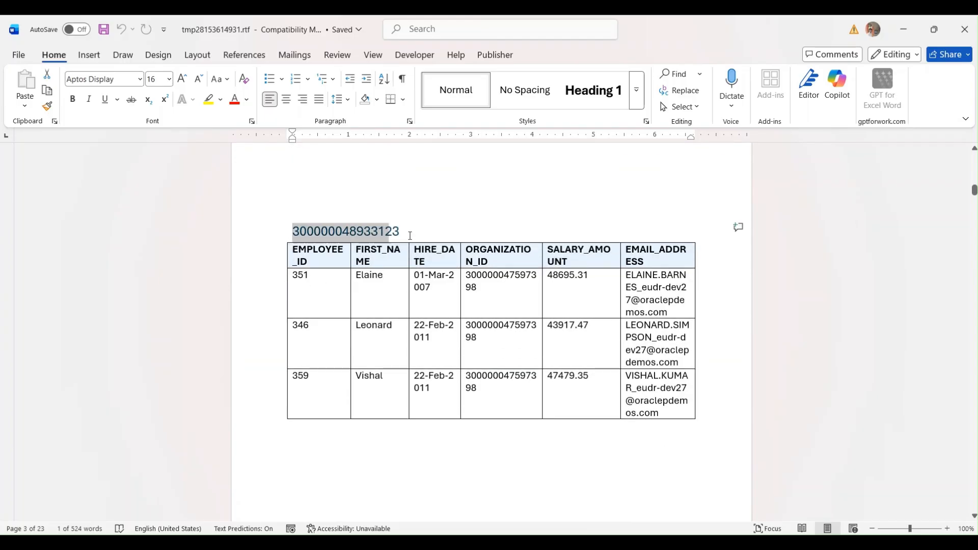
# - Scroll back to the HCM UK table and select two employee names in adjacent rows
pyautogui.scroll(3, 524, 283)
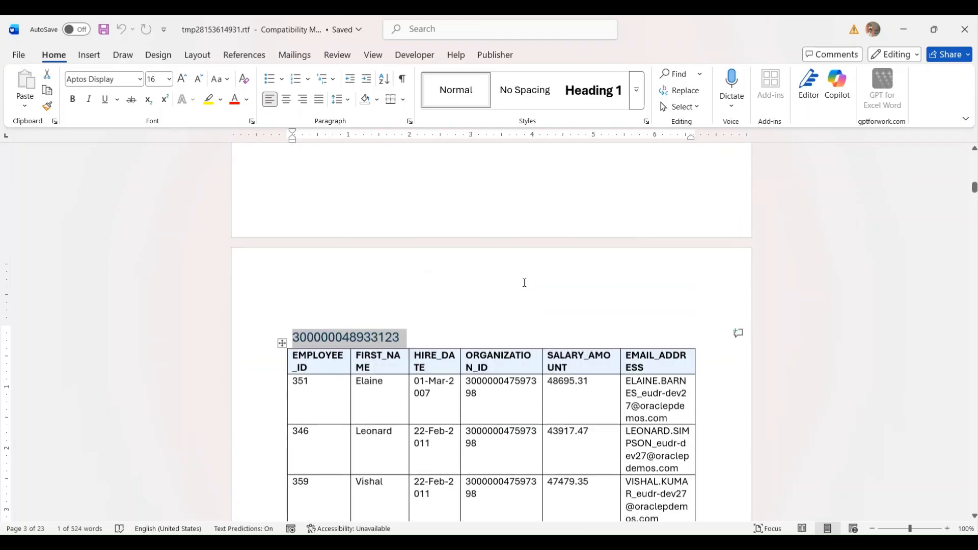
pyautogui.scroll(20, 523, 283)
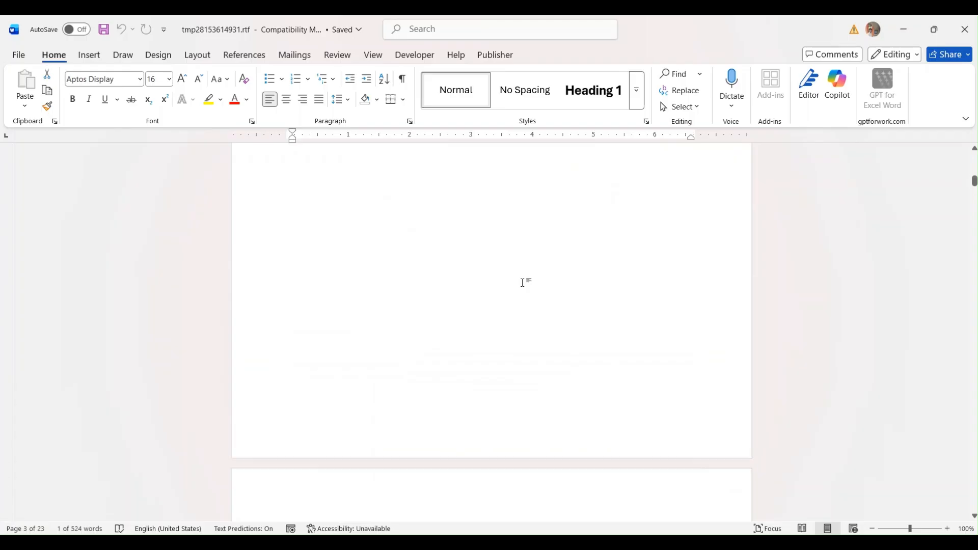
pyautogui.scroll(4, 523, 283)
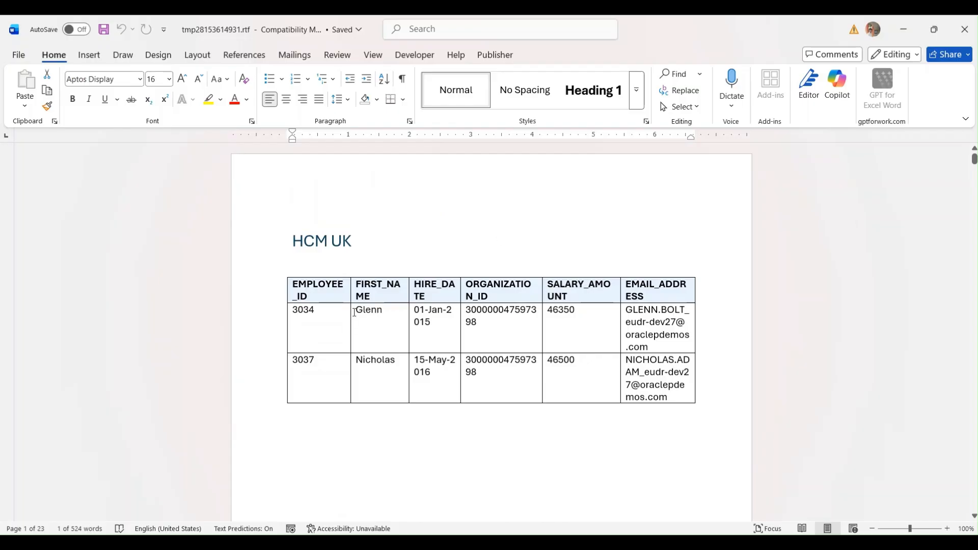
pyautogui.moveTo(357, 311); pyautogui.dragTo(384, 312)
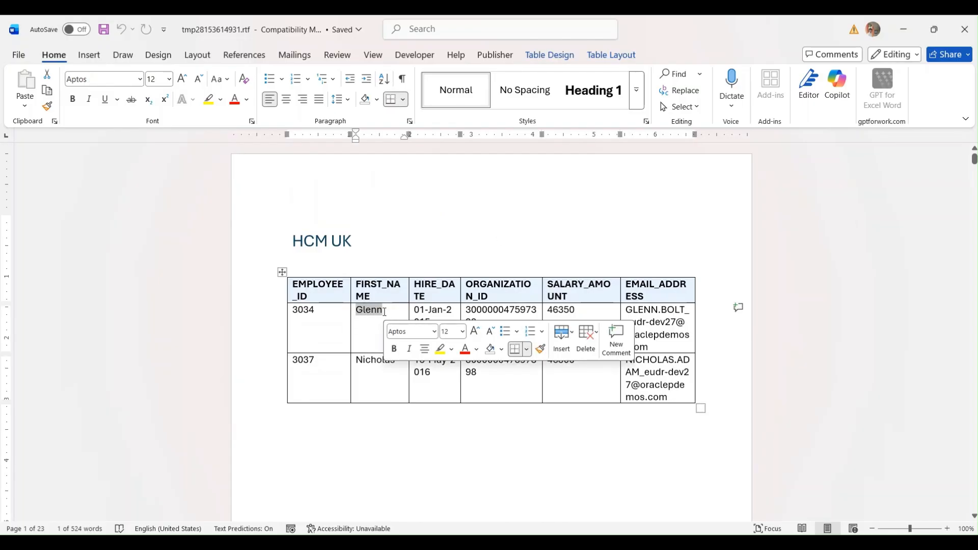
pyautogui.click(386, 373)
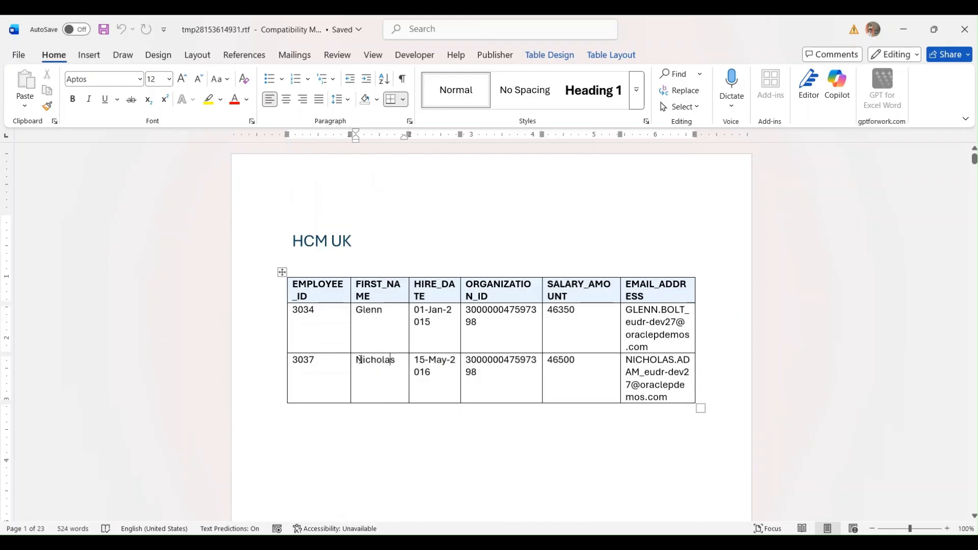
pyautogui.moveTo(357, 361); pyautogui.dragTo(402, 361)
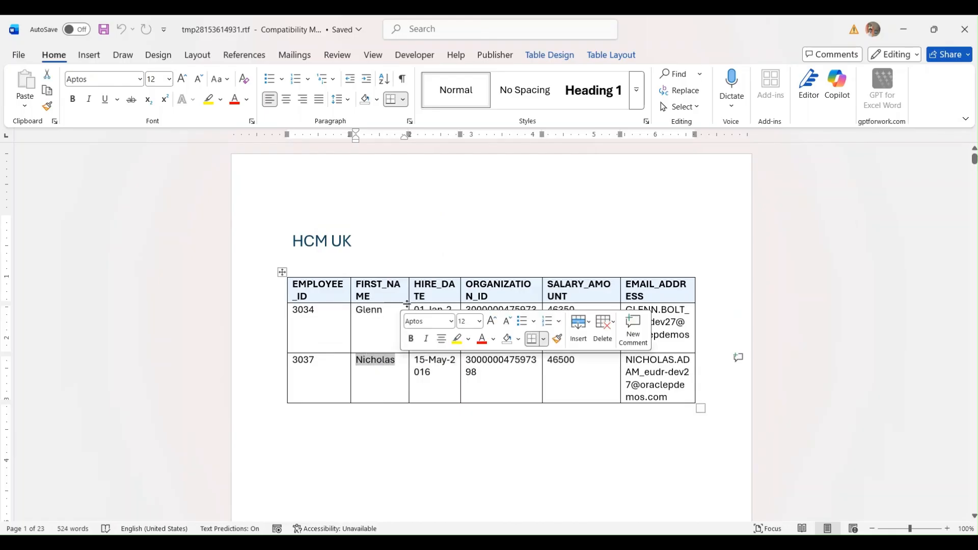
pyautogui.scroll(-20, 406, 302)
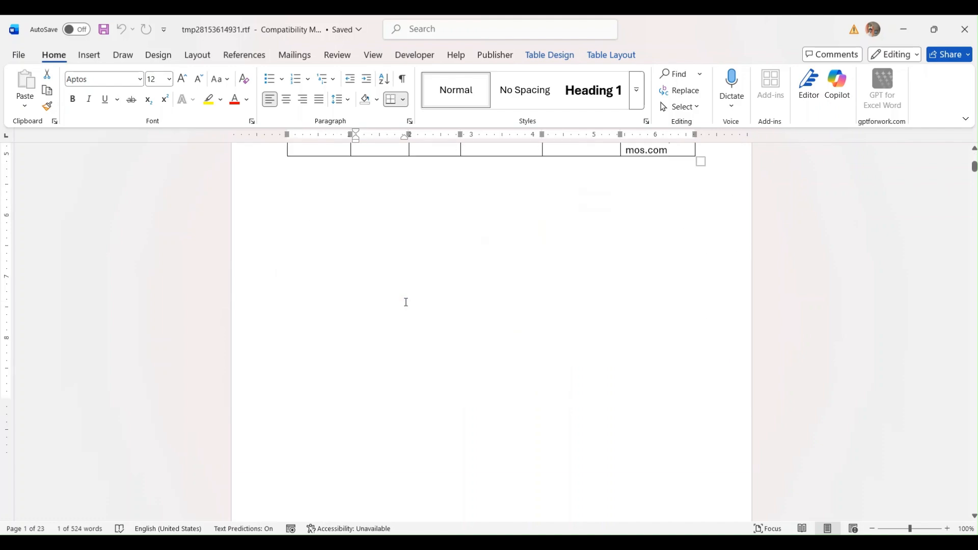
pyautogui.scroll(-20, 407, 303)
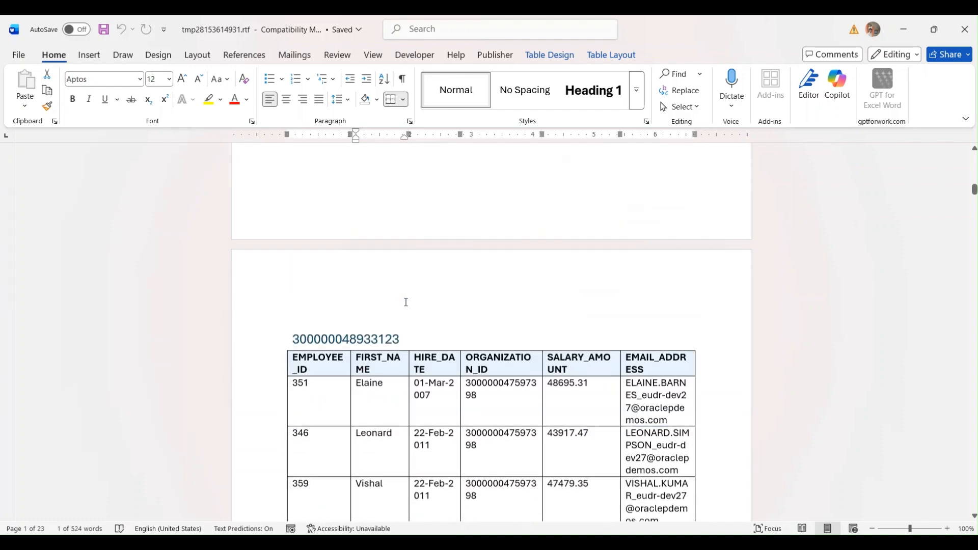
pyautogui.scroll(-2, 410, 306)
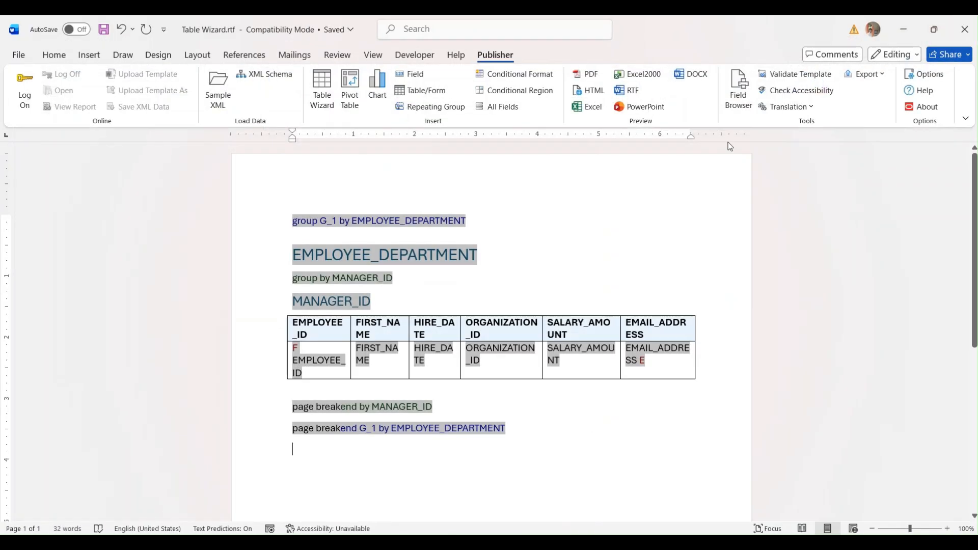
# - Cancel the Table Wizard without changes and generate an Excel preview of the template
pyautogui.click(322, 91)
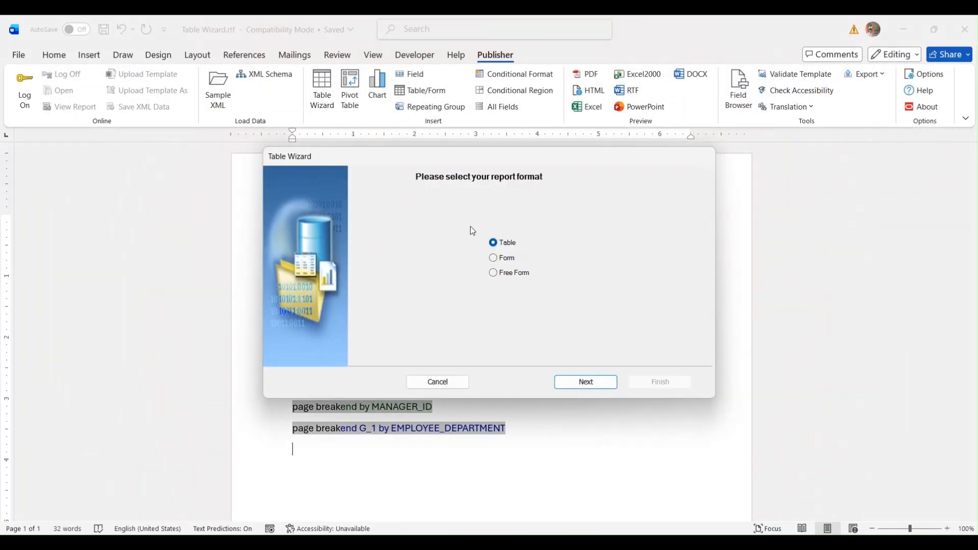
pyautogui.click(464, 380)
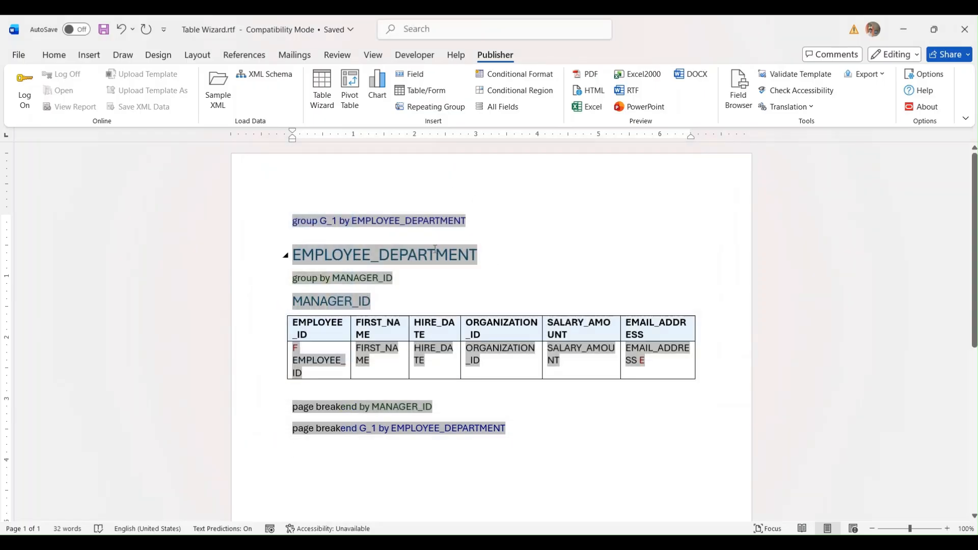
pyautogui.click(598, 71)
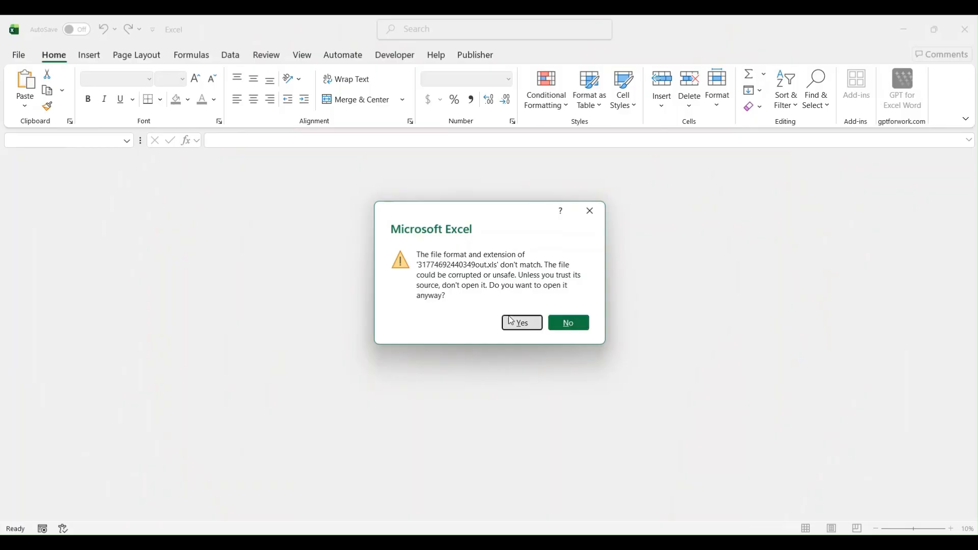
pyautogui.click(519, 323)
pyautogui.scroll(-15, 343, 259)
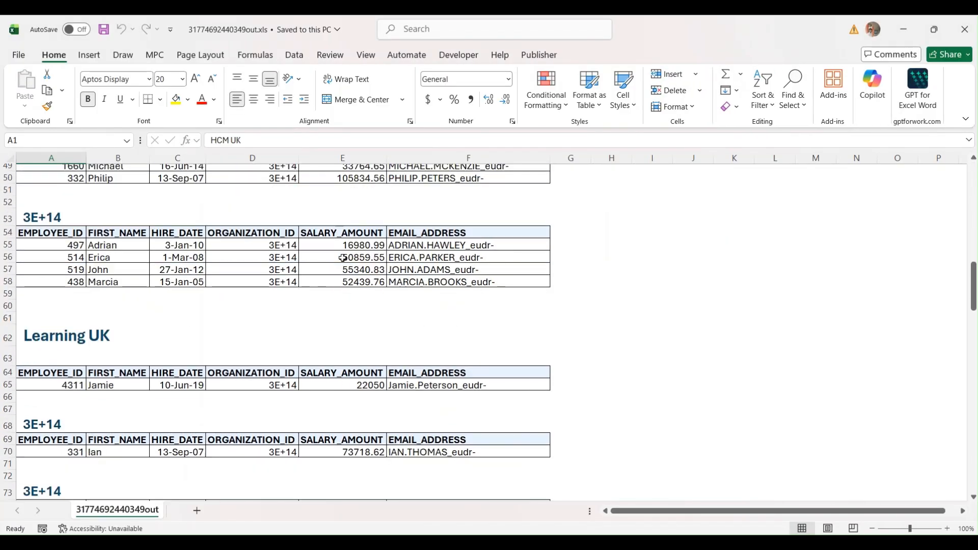
pyautogui.scroll(-20, 343, 259)
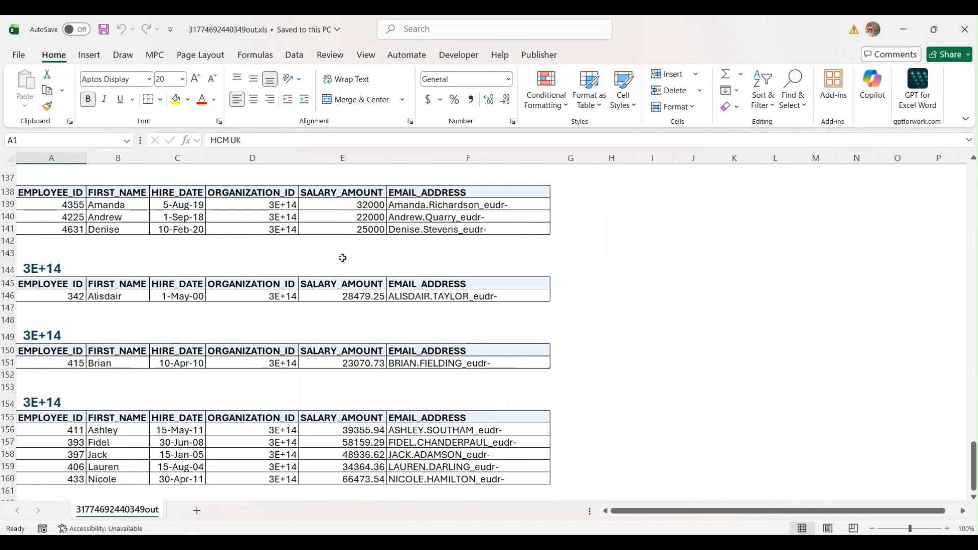
pyautogui.scroll(-8, 342, 258)
pyautogui.scroll(12, 343, 258)
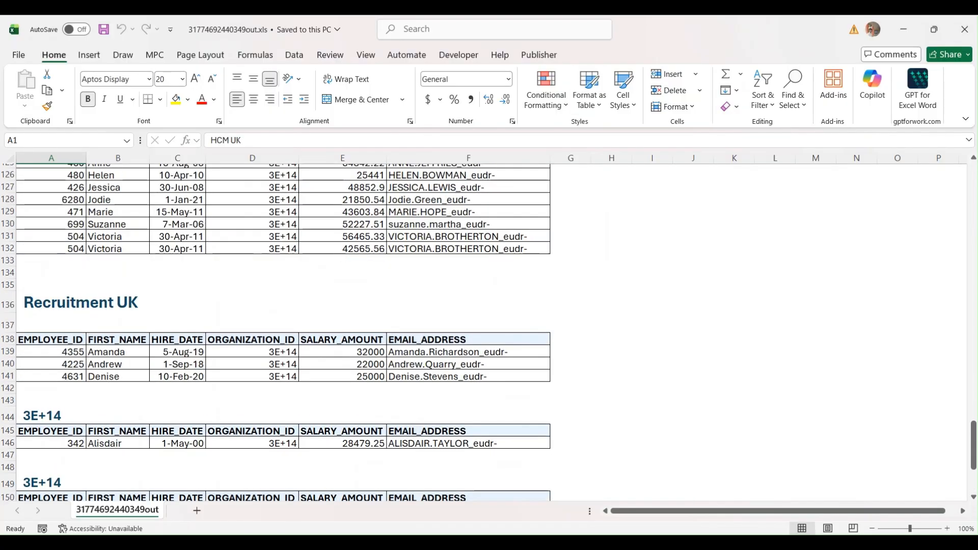
pyautogui.click(964, 30)
pyautogui.click(594, 75)
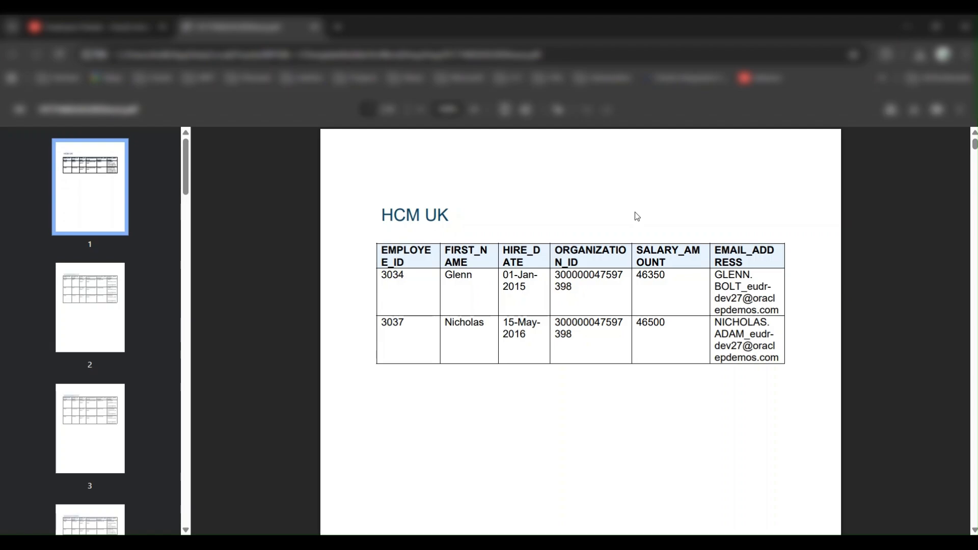
# - Scroll through the PDF preview's employee tables, then close it
pyautogui.scroll(-12, 636, 213)
pyautogui.scroll(-20, 637, 213)
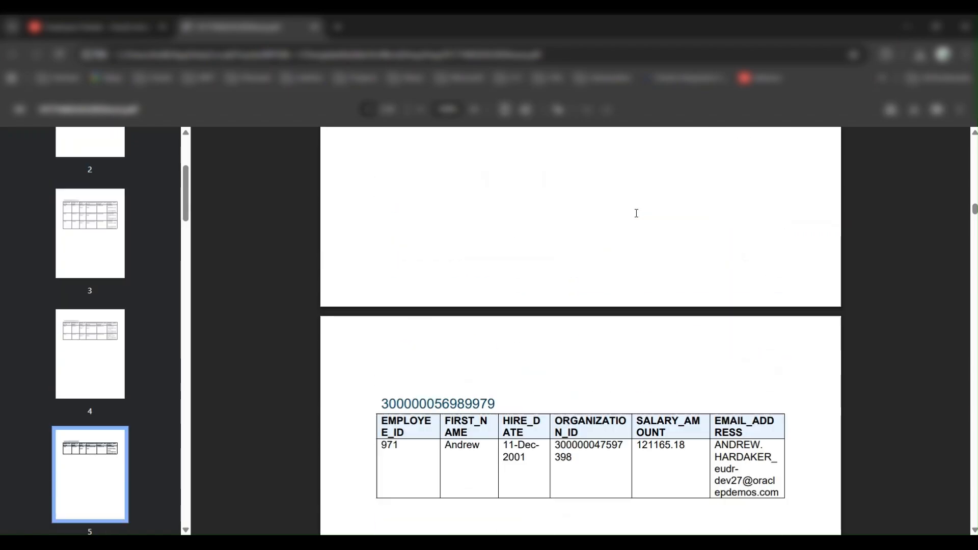
pyautogui.scroll(-20, 636, 213)
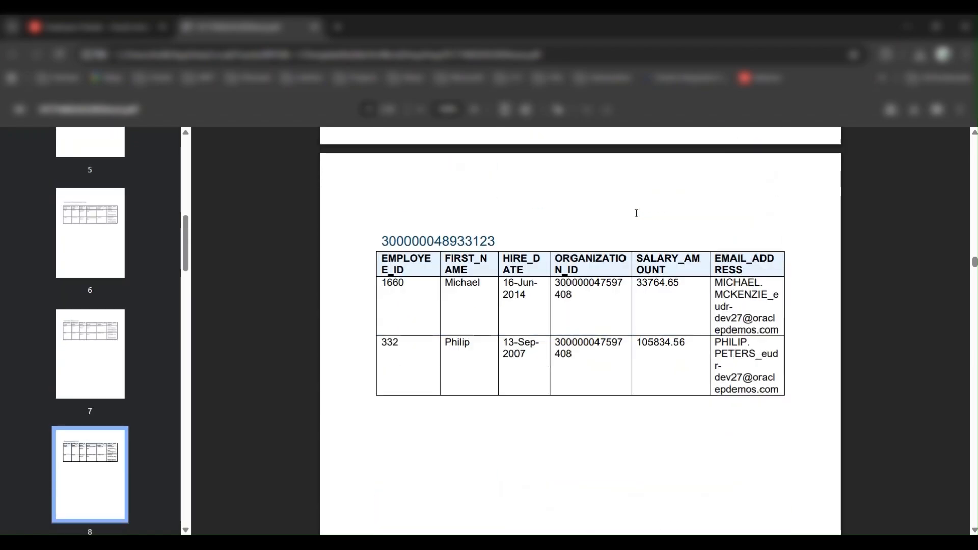
pyautogui.click(964, 27)
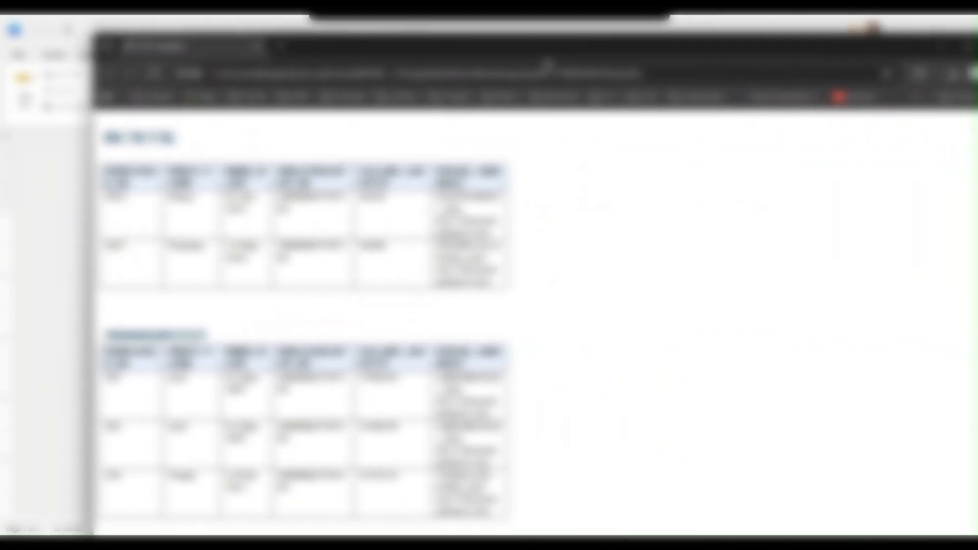
# - Maximize the HTML preview, review the manager-grouped tables, then close the browser
pyautogui.moveTo(546, 62); pyautogui.dragTo(511, 54)
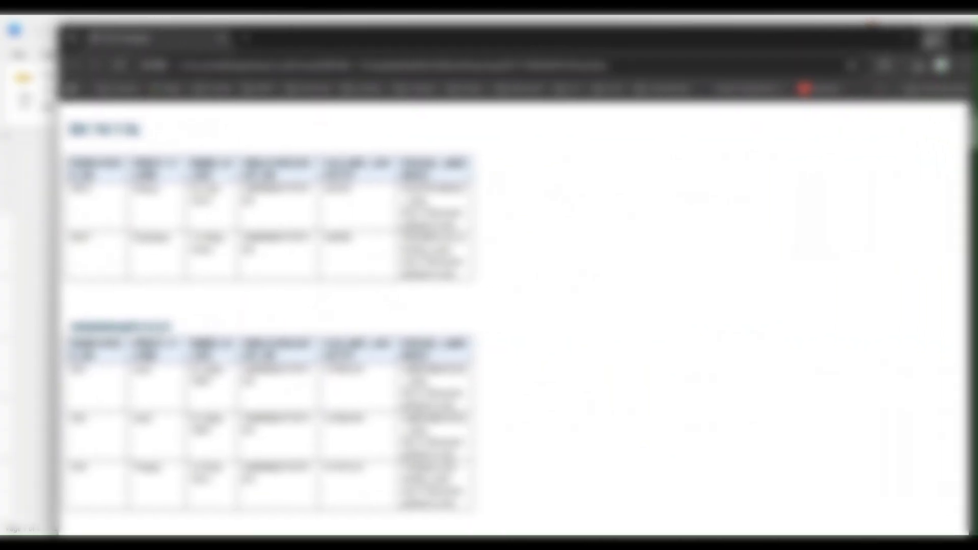
pyautogui.click(936, 36)
pyautogui.scroll(-15, 436, 192)
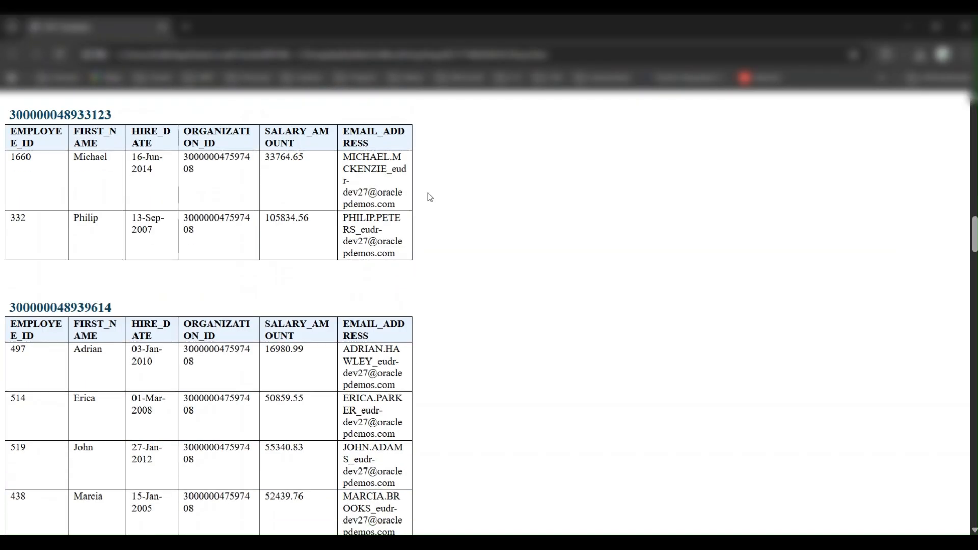
pyautogui.scroll(-15, 427, 201)
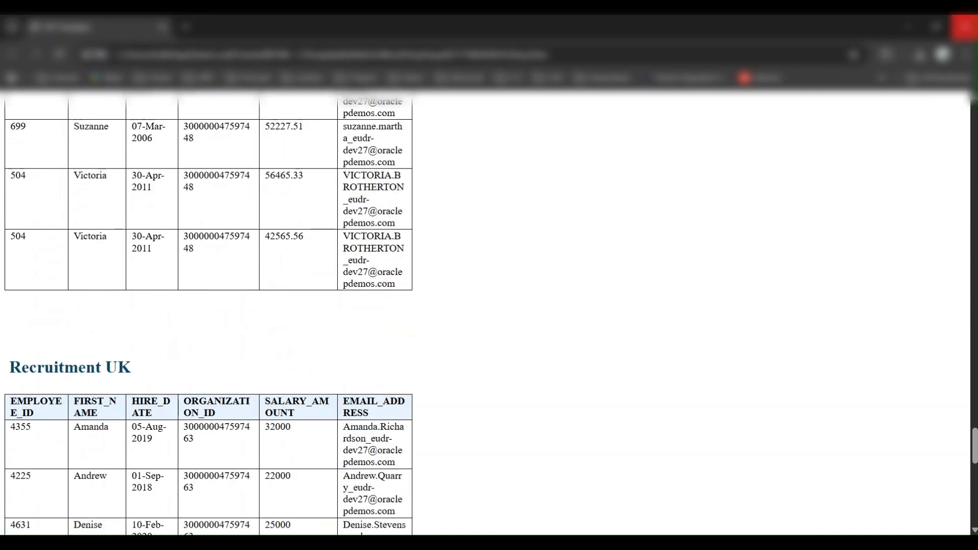
pyautogui.click(965, 26)
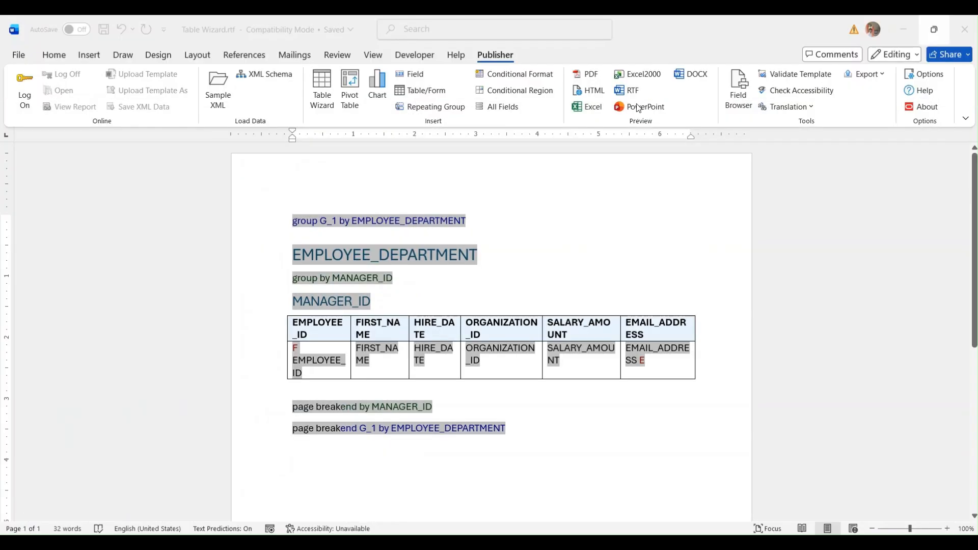